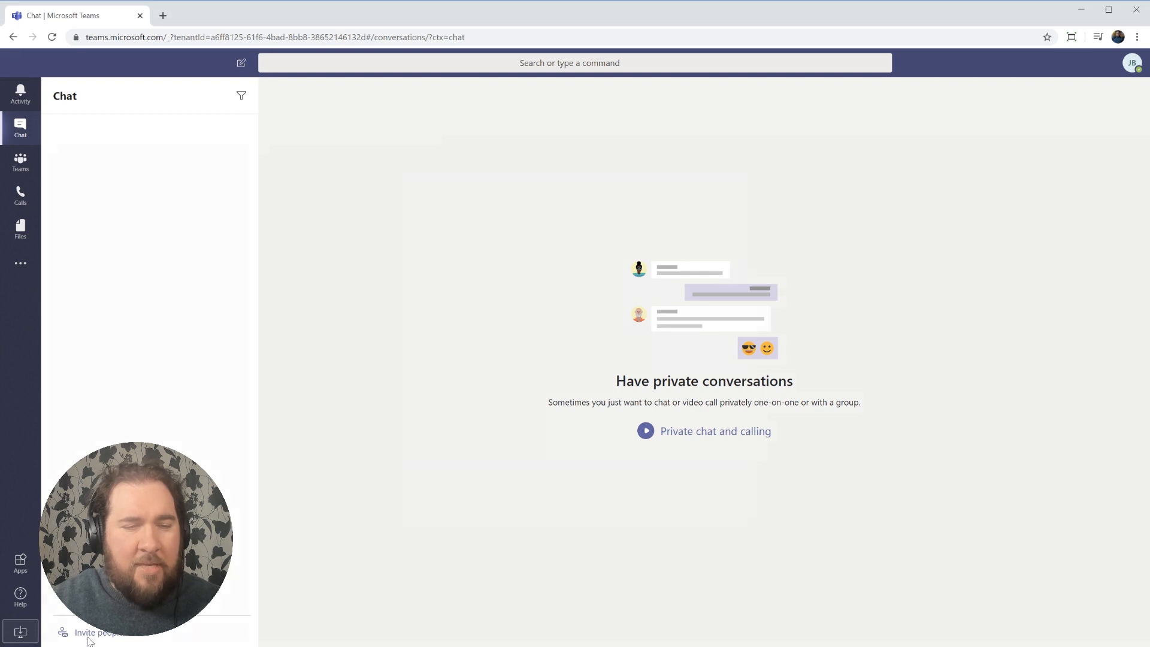
Begin inviting someone to the org by email, entering their e-mail address and name.
{"action": "left_click", "coordinate": [88, 635]}
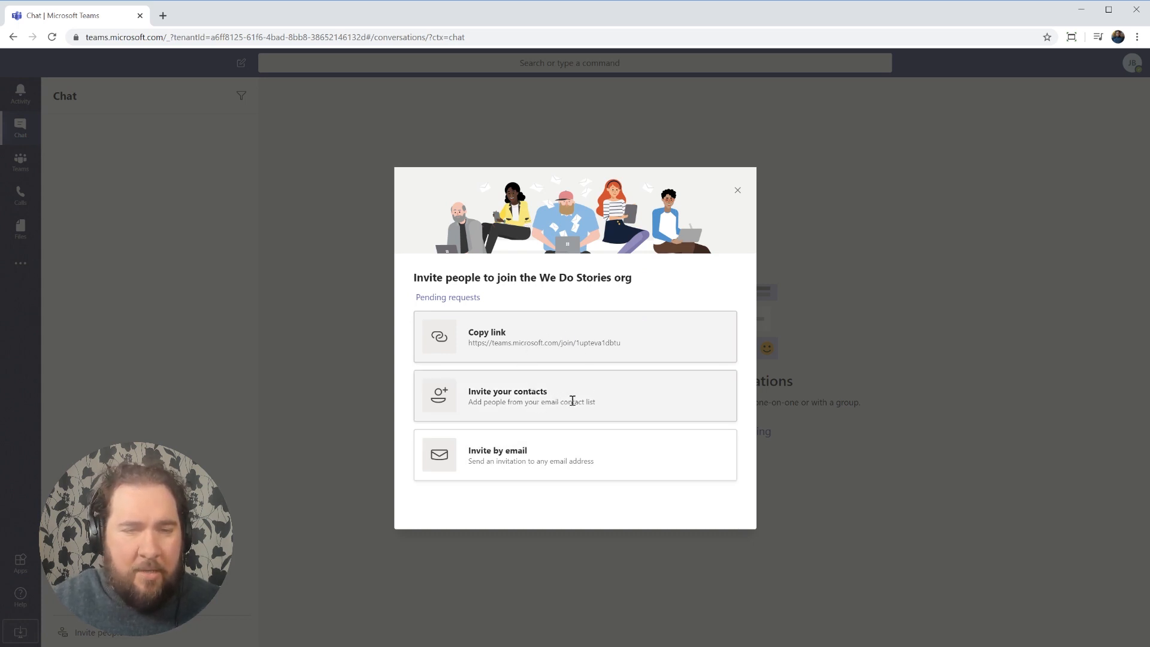
{"action": "left_click", "coordinate": [541, 457]}
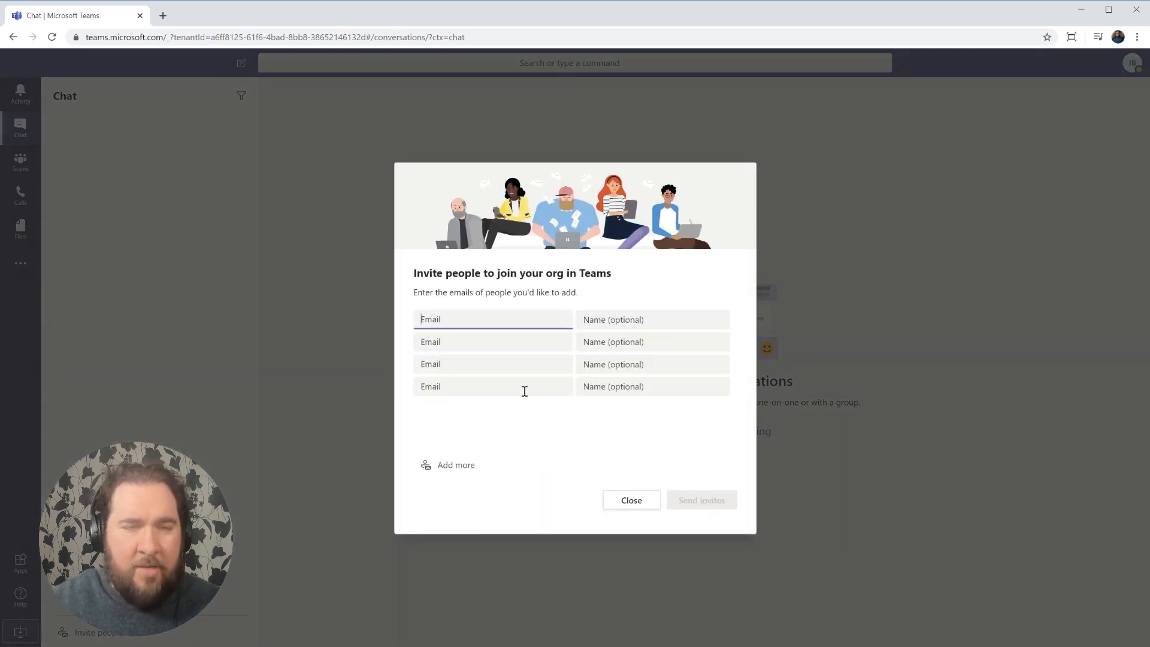
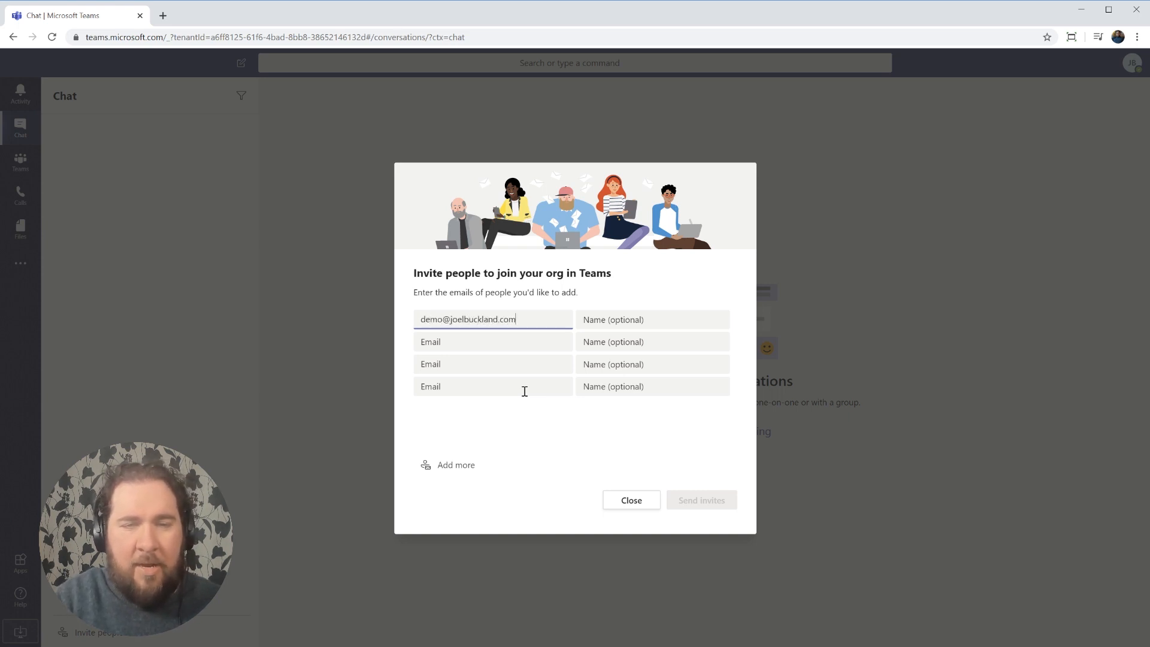
{"action": "key", "text": "Tab"}
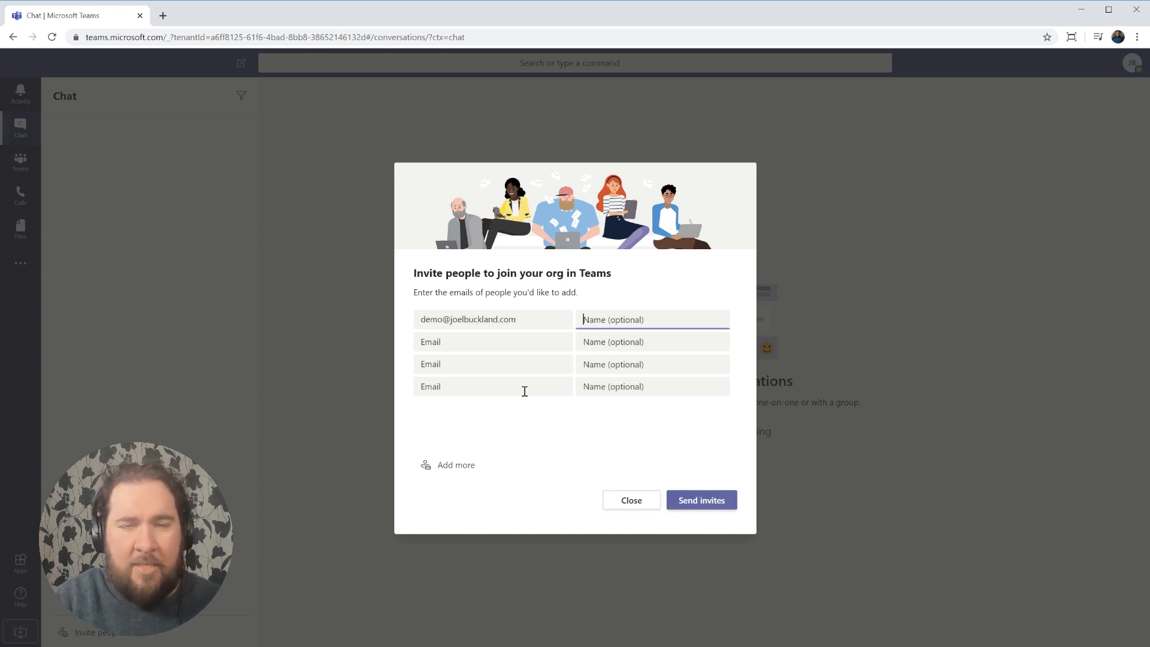
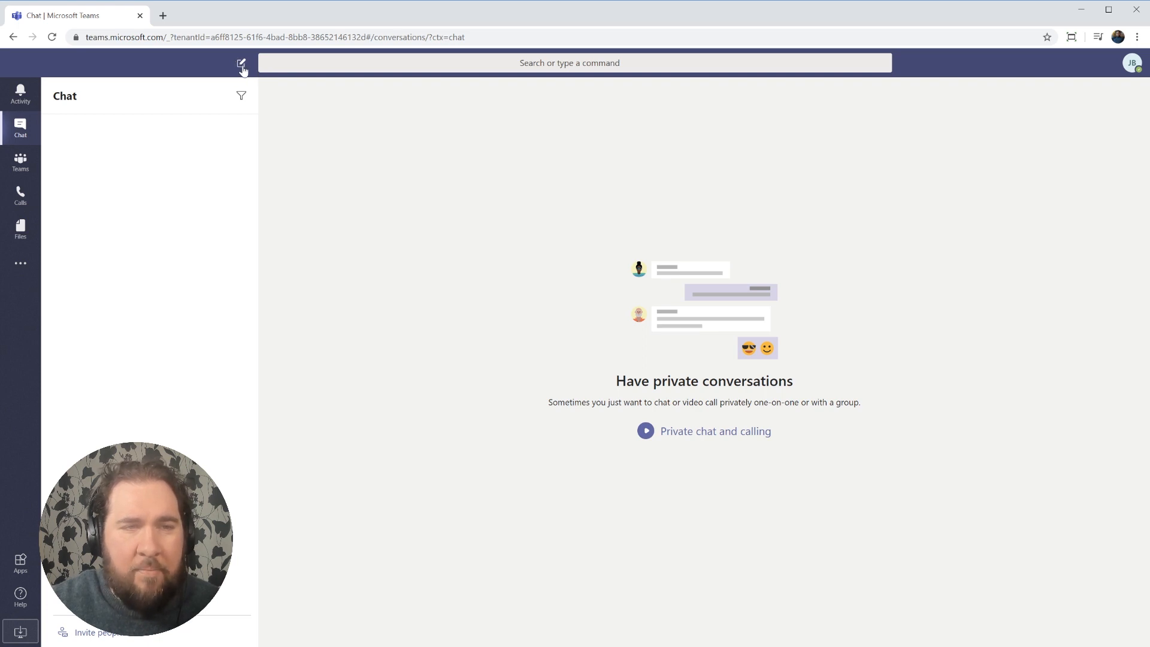
Start a new chat with Demo and send 'Hi, this is just a demo'.
{"action": "left_click", "coordinate": [242, 67]}
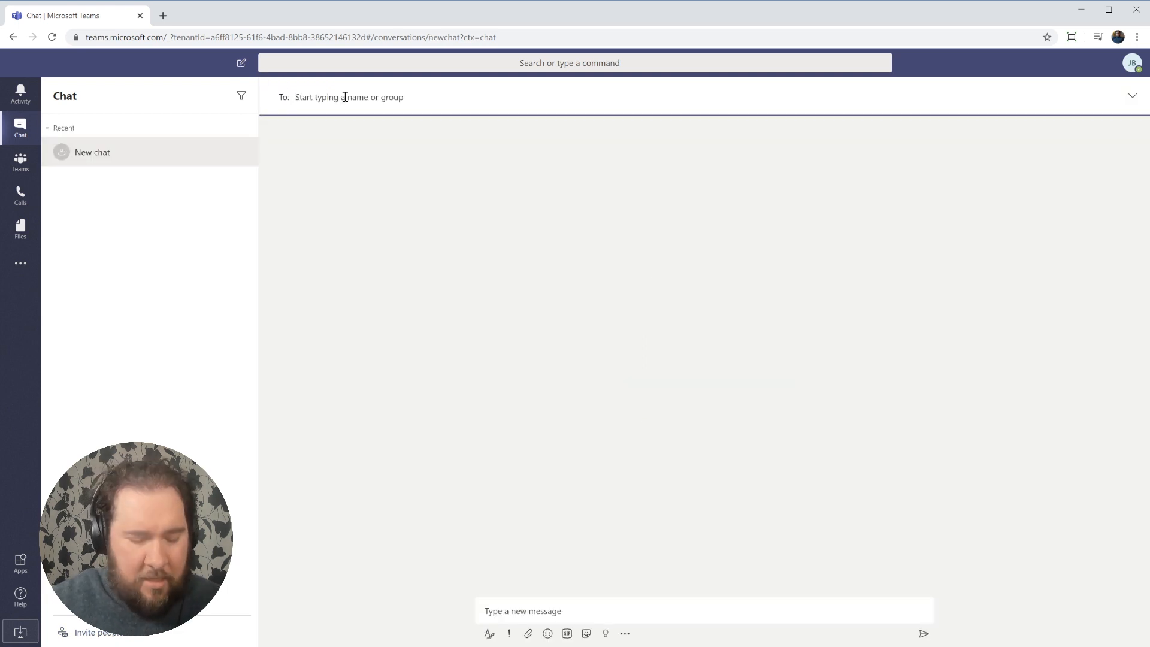
{"action": "type", "text": "demo"}
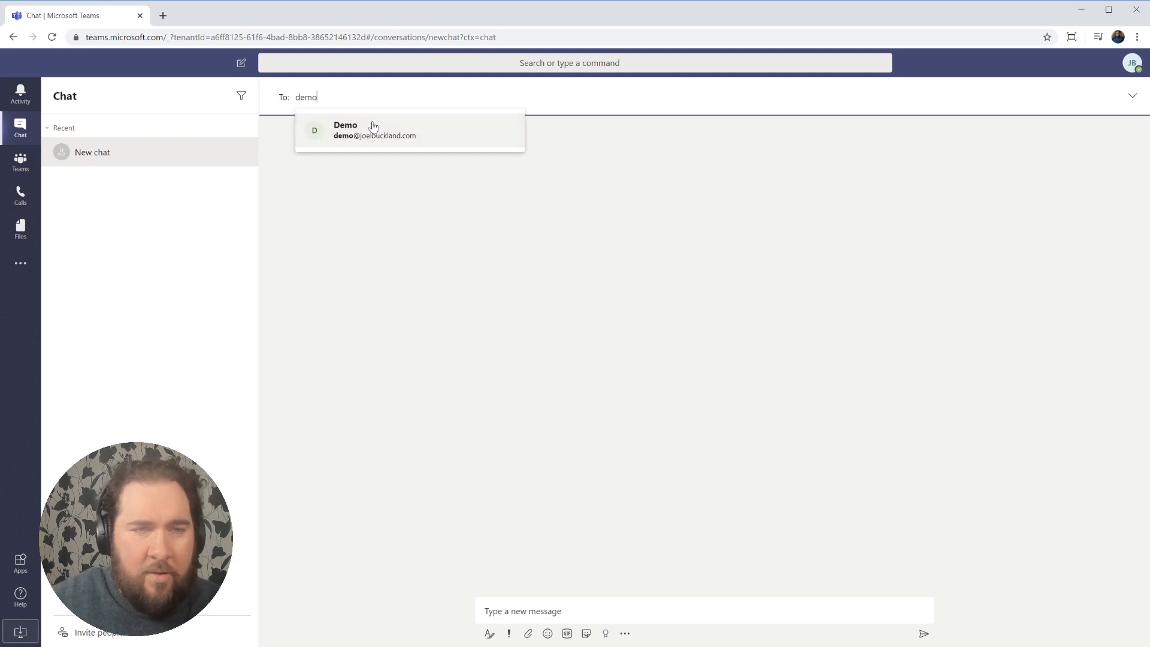
{"action": "left_click", "coordinate": [372, 124]}
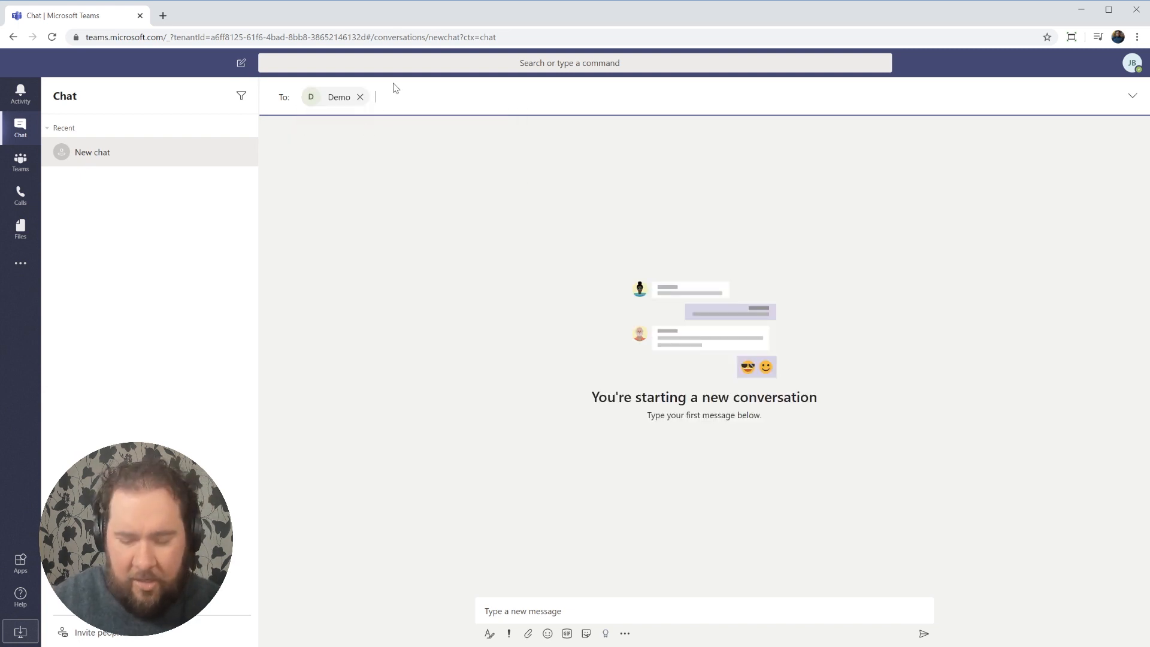
{"action": "key", "text": "Return"}
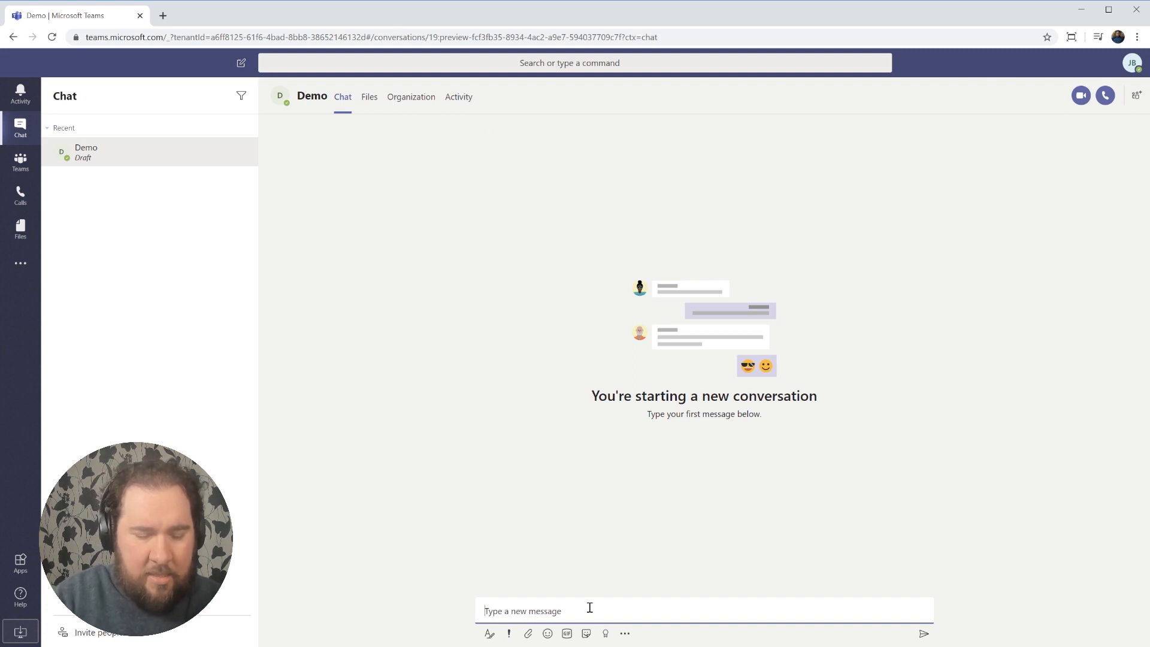
{"action": "type", "text": "Hi, thi"}
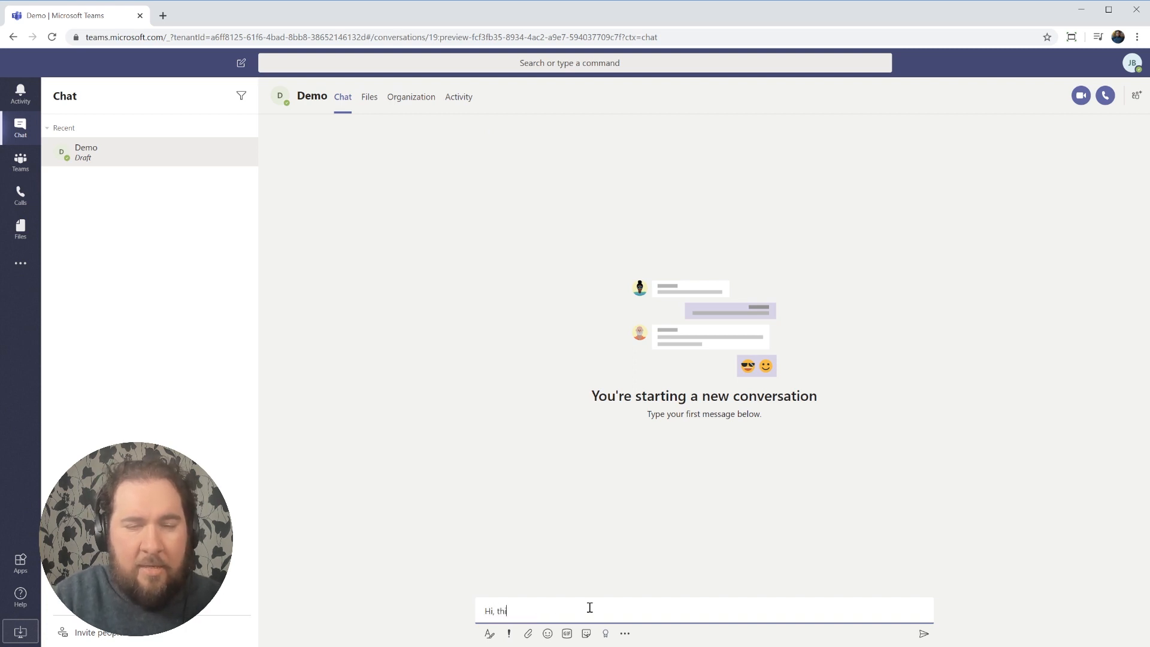
{"action": "type", "text": "s is just a demo"}
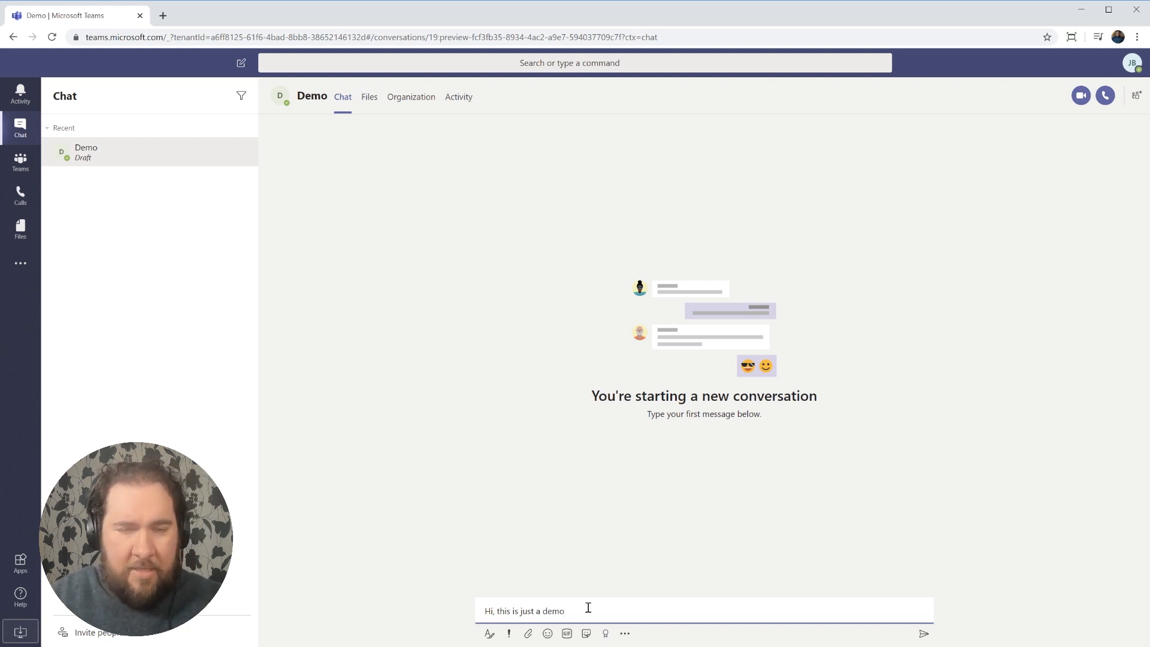
{"action": "key", "text": "Return"}
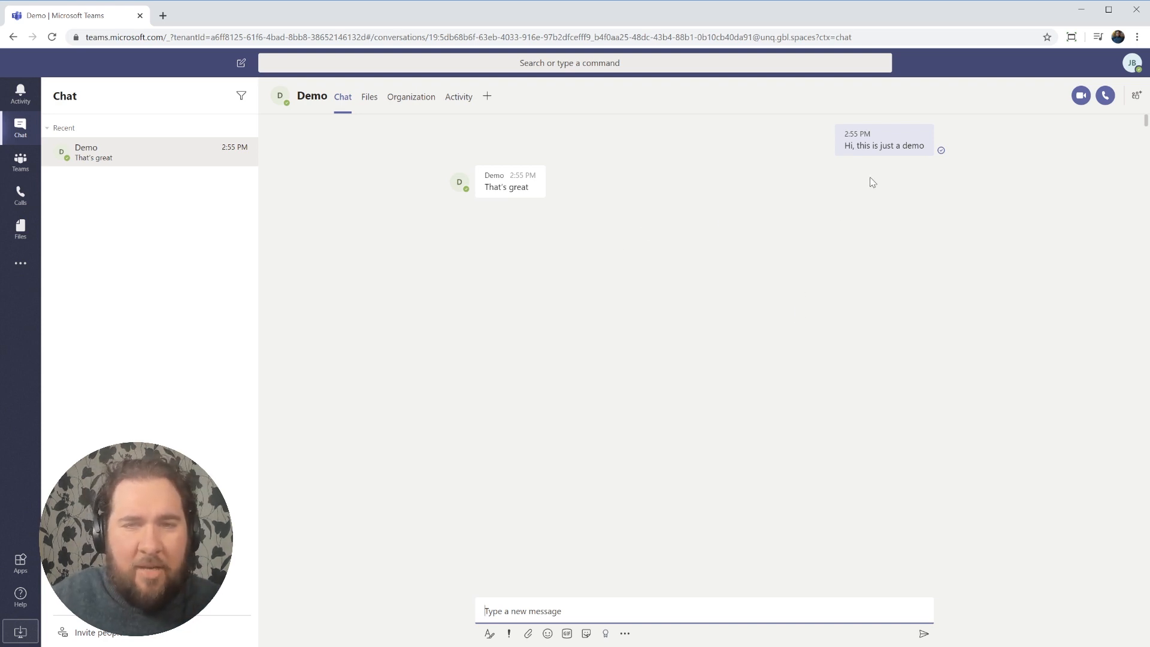
{"action": "mouse_move", "coordinate": [903, 136]}
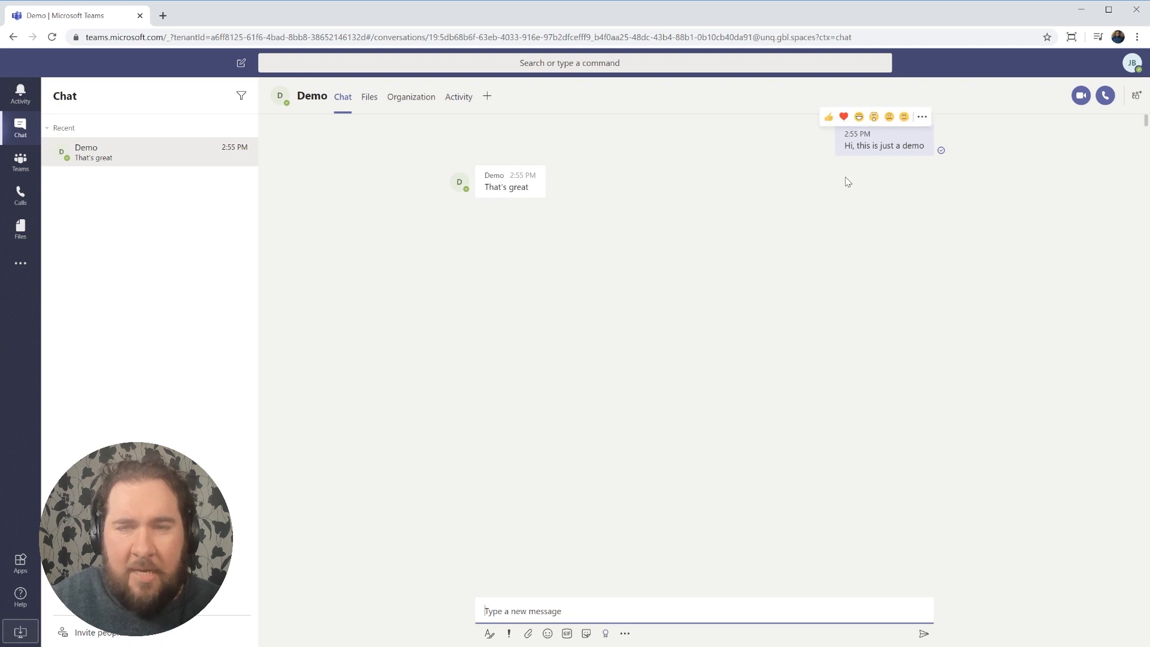
In the expanded draft, type 'type something here' and make 'something here' bold and underlined.
{"action": "left_click", "coordinate": [489, 634]}
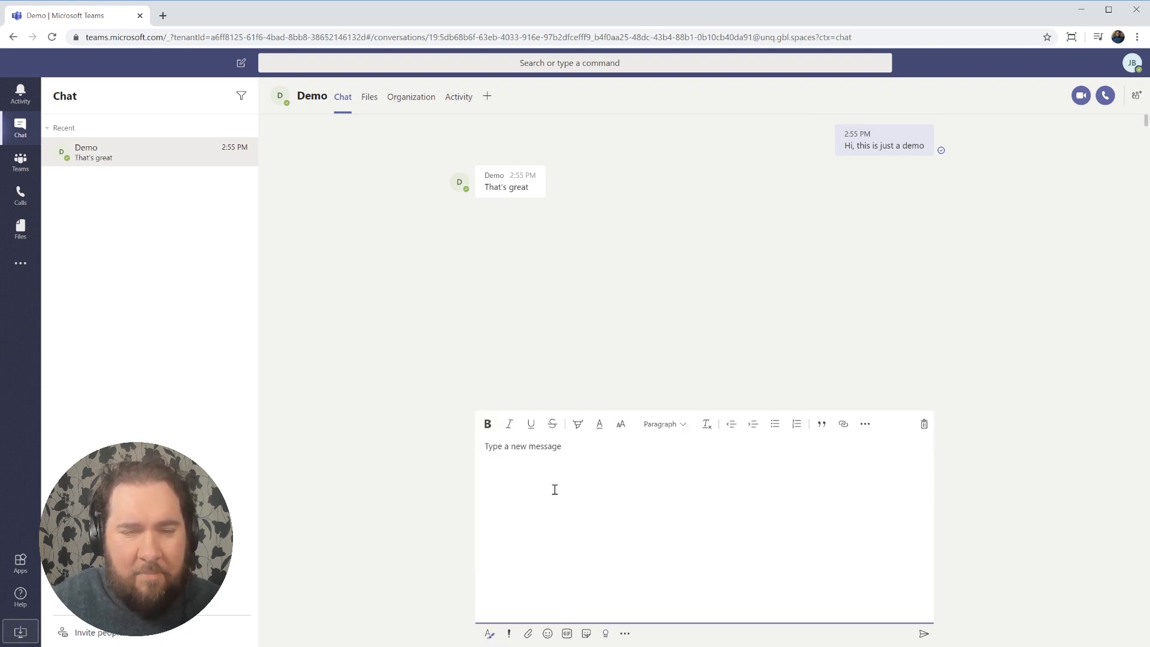
{"action": "type", "text": "type "}
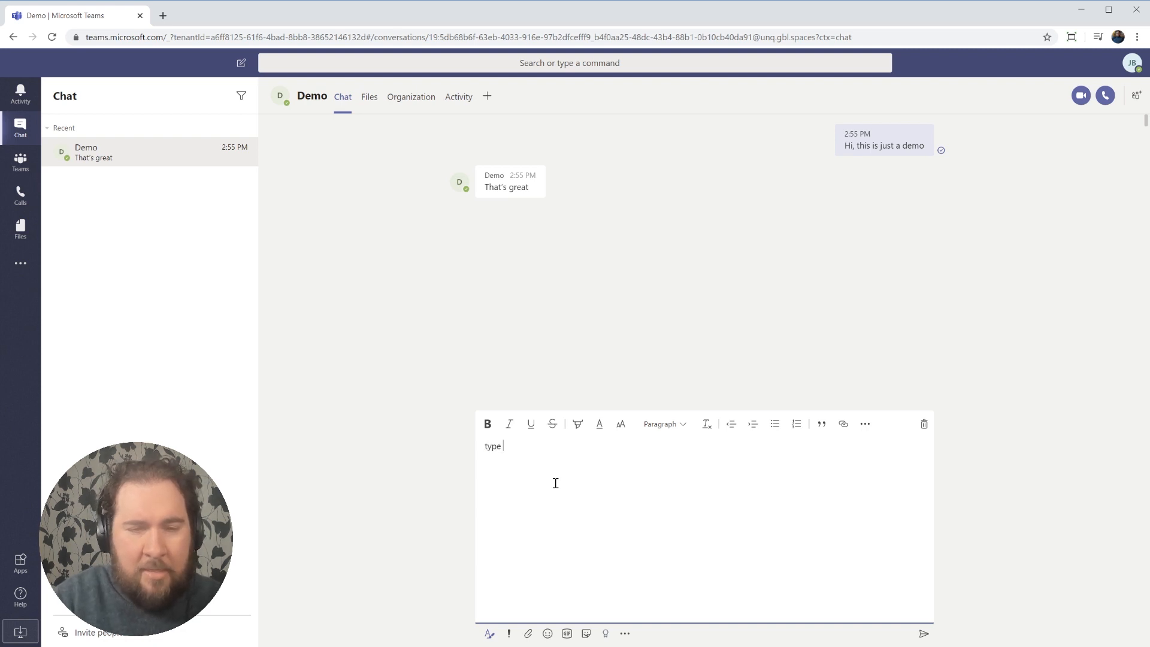
{"action": "type", "text": "something here"}
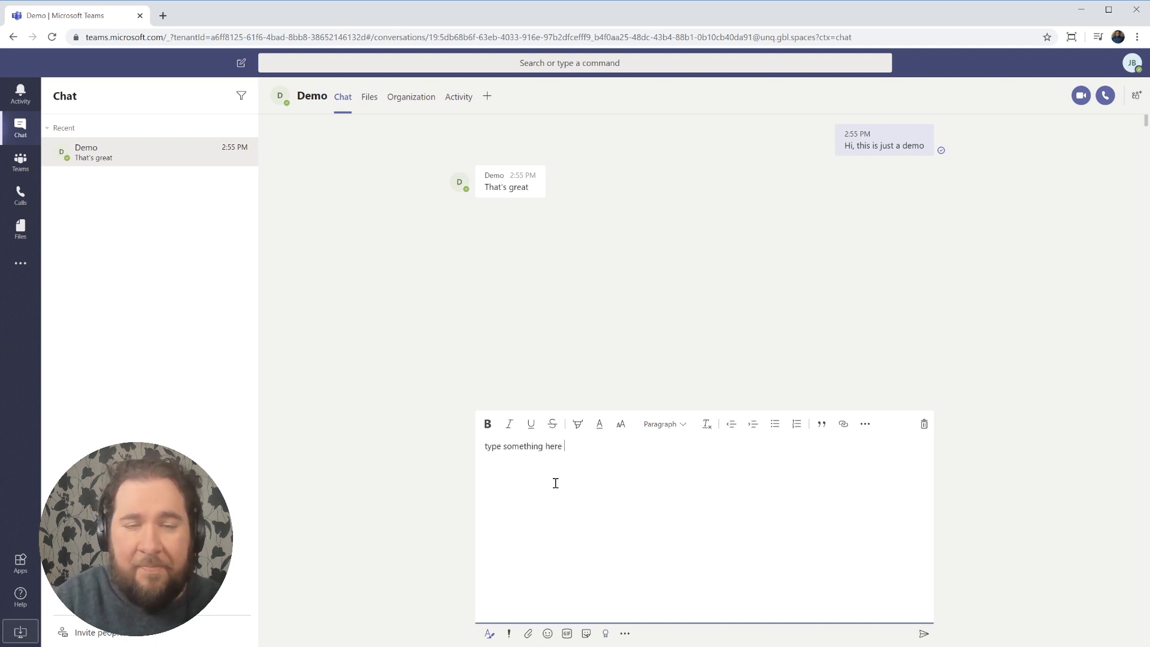
{"action": "left_click_drag", "start_coordinate": [584, 448], "coordinate": [503, 449]}
{"action": "left_click", "coordinate": [487, 424]}
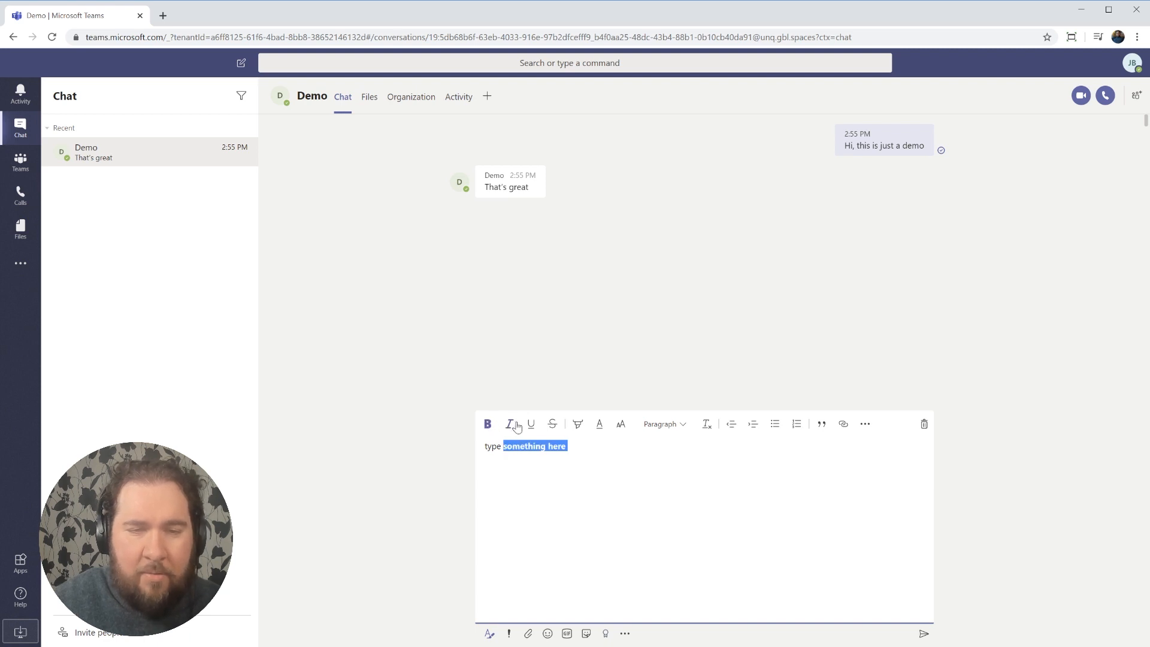
{"action": "left_click", "coordinate": [530, 429]}
Reselect 'something here', then open and cancel the Insert link dialog.
{"action": "left_click", "coordinate": [632, 466]}
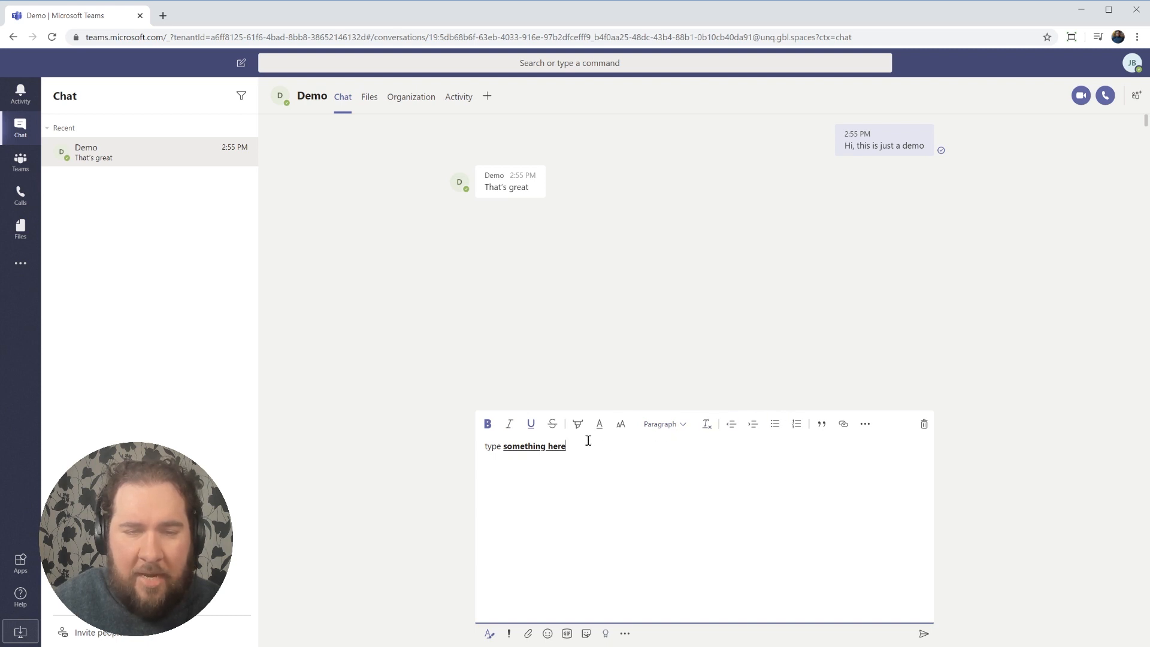
{"action": "left_click_drag", "start_coordinate": [566, 447], "coordinate": [503, 450]}
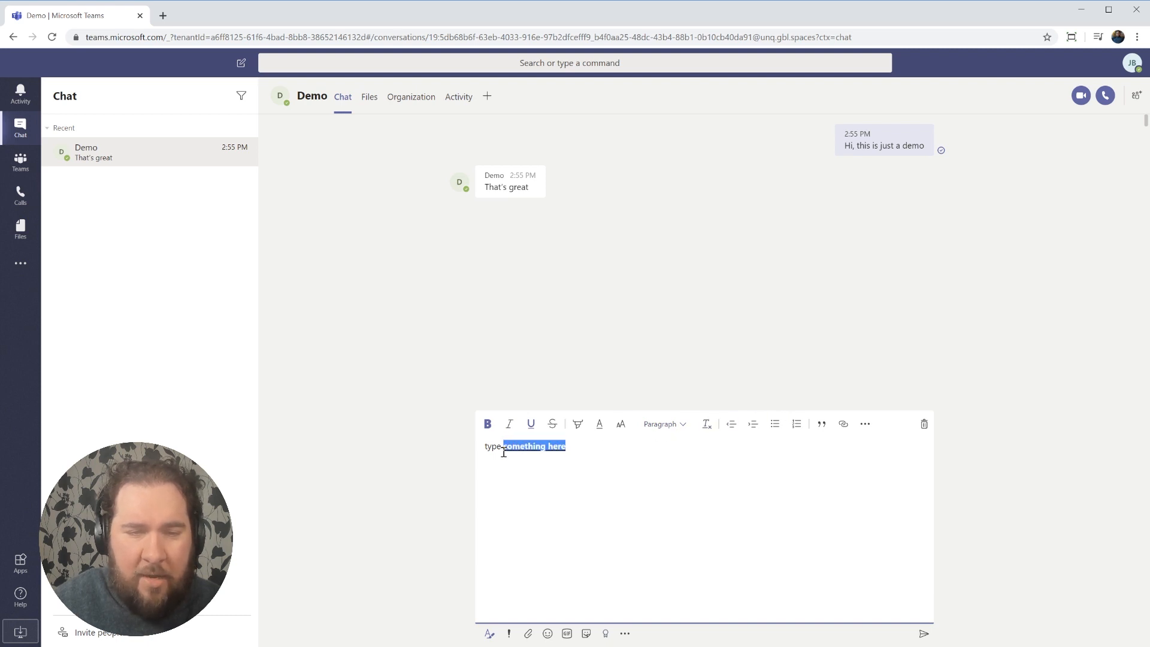
{"action": "left_click", "coordinate": [842, 425]}
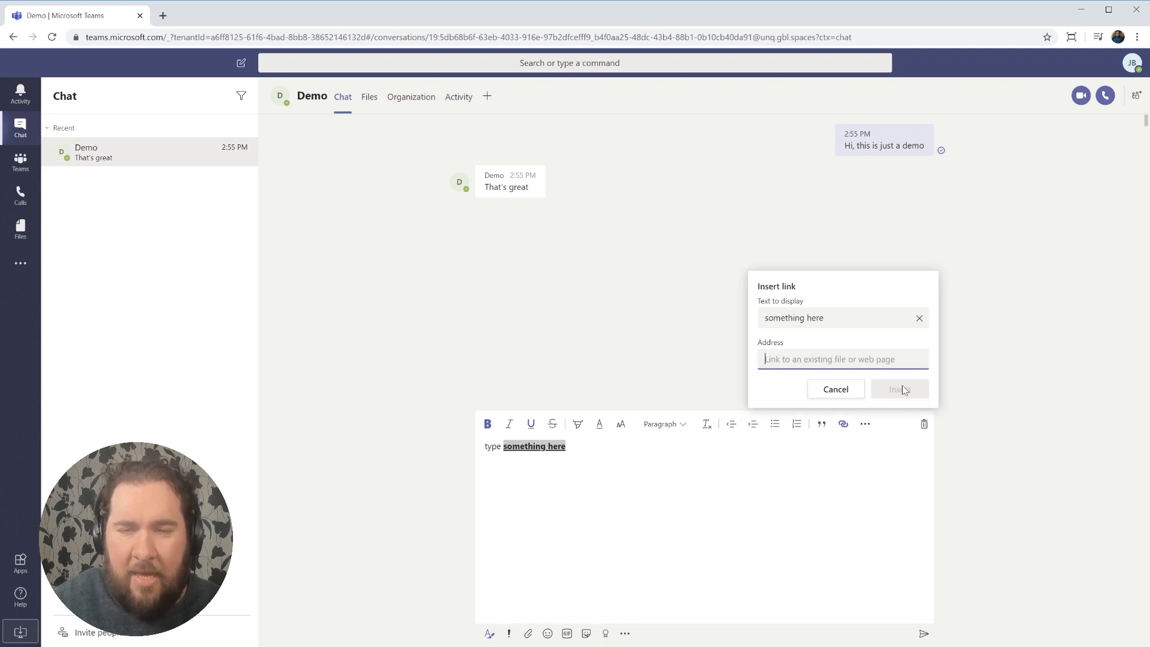
{"action": "left_click", "coordinate": [838, 392]}
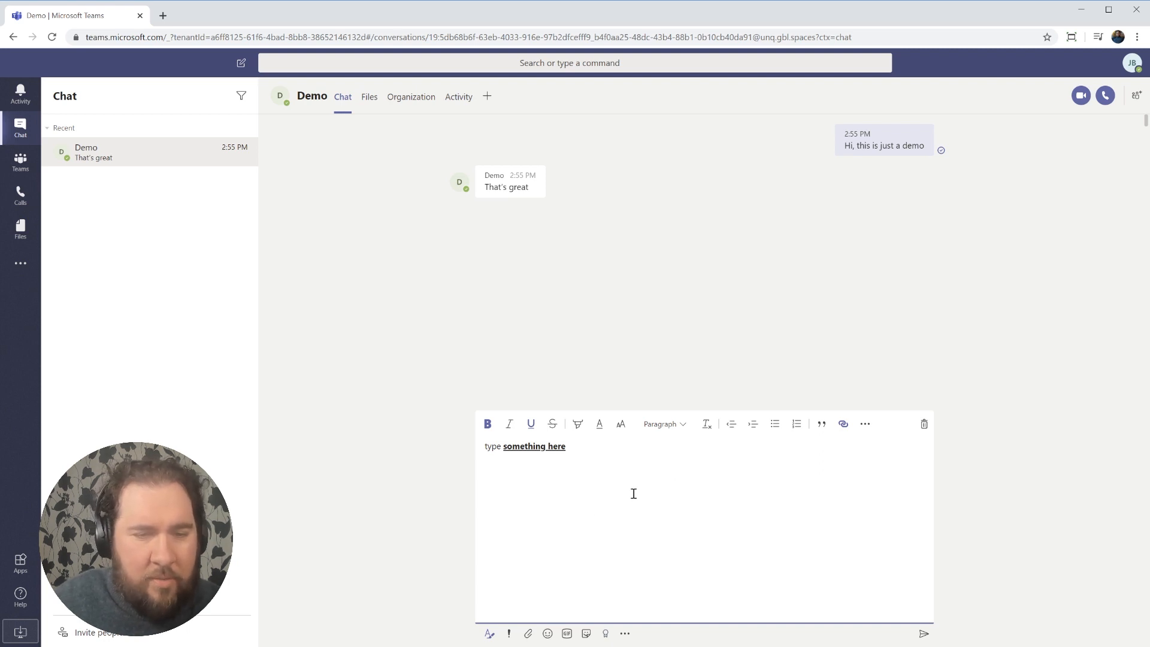
Add a grinning emoji and a bear GIF to the draft.
{"action": "left_click", "coordinate": [528, 634]}
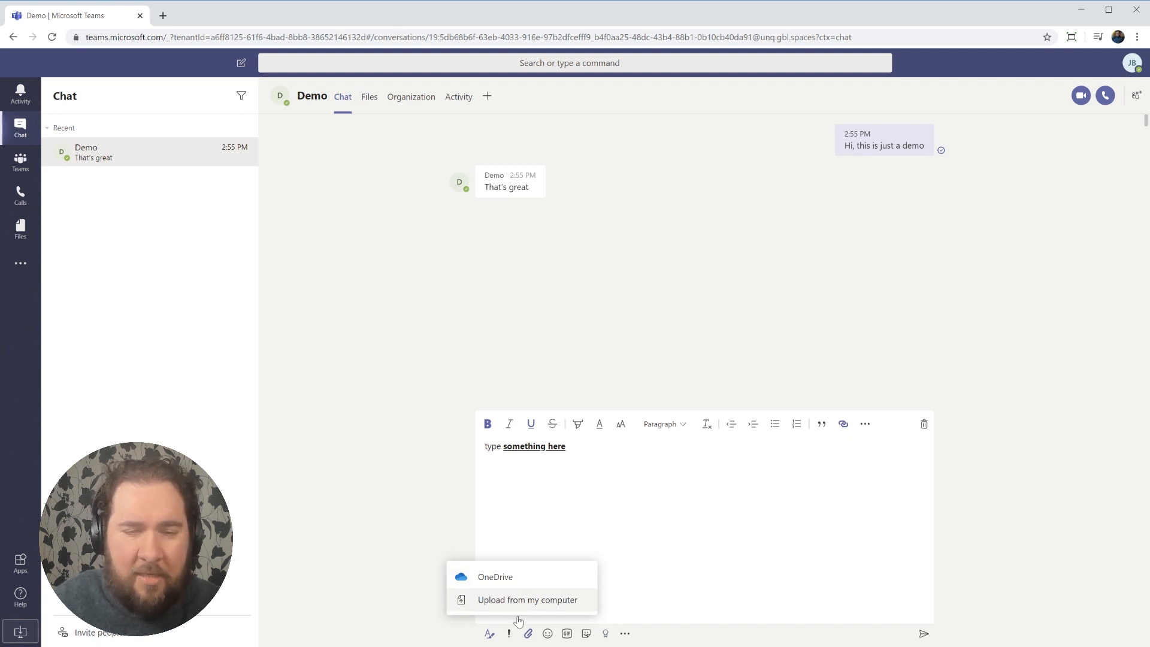
{"action": "left_click", "coordinate": [528, 635]}
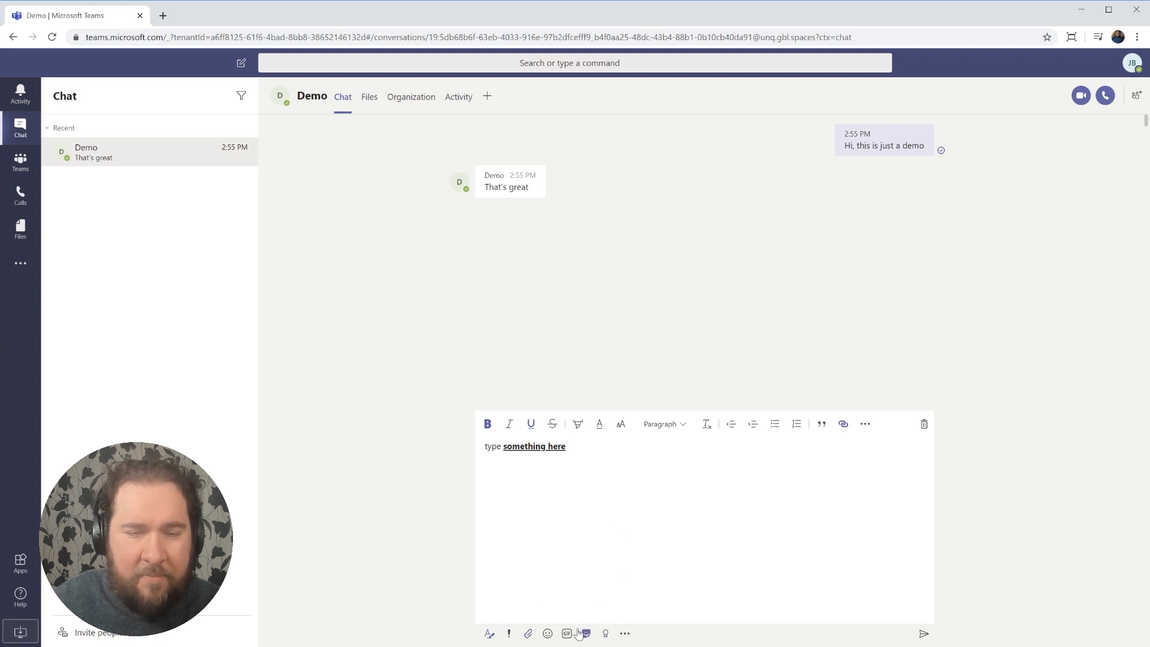
{"action": "left_click", "coordinate": [547, 635]}
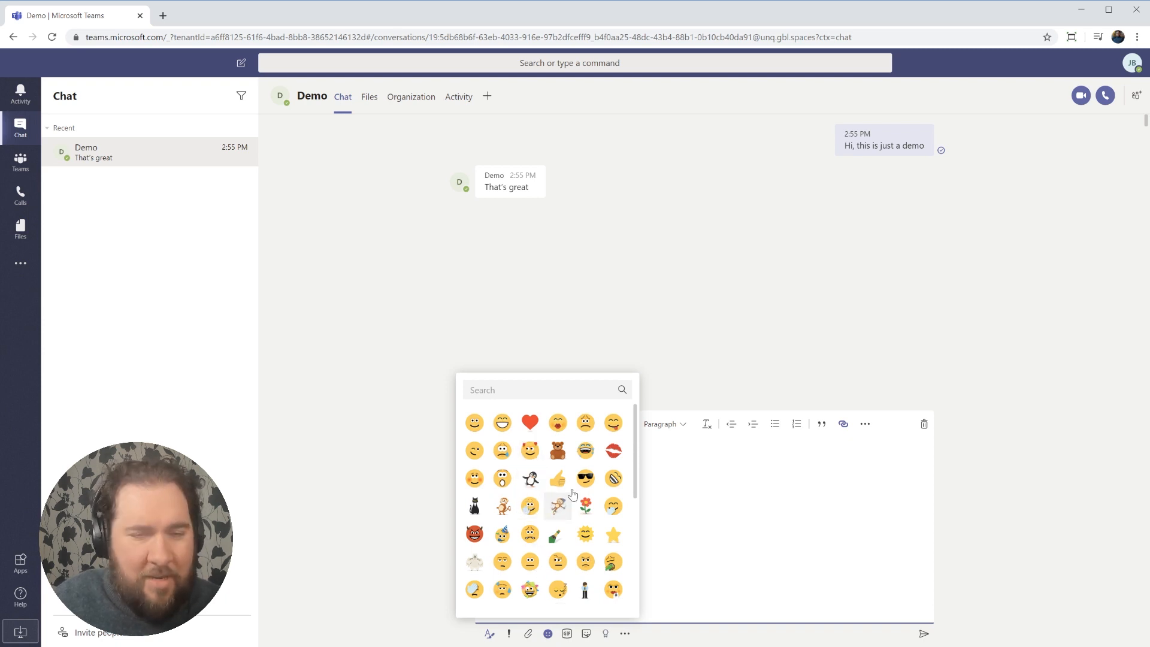
{"action": "left_click", "coordinate": [502, 423]}
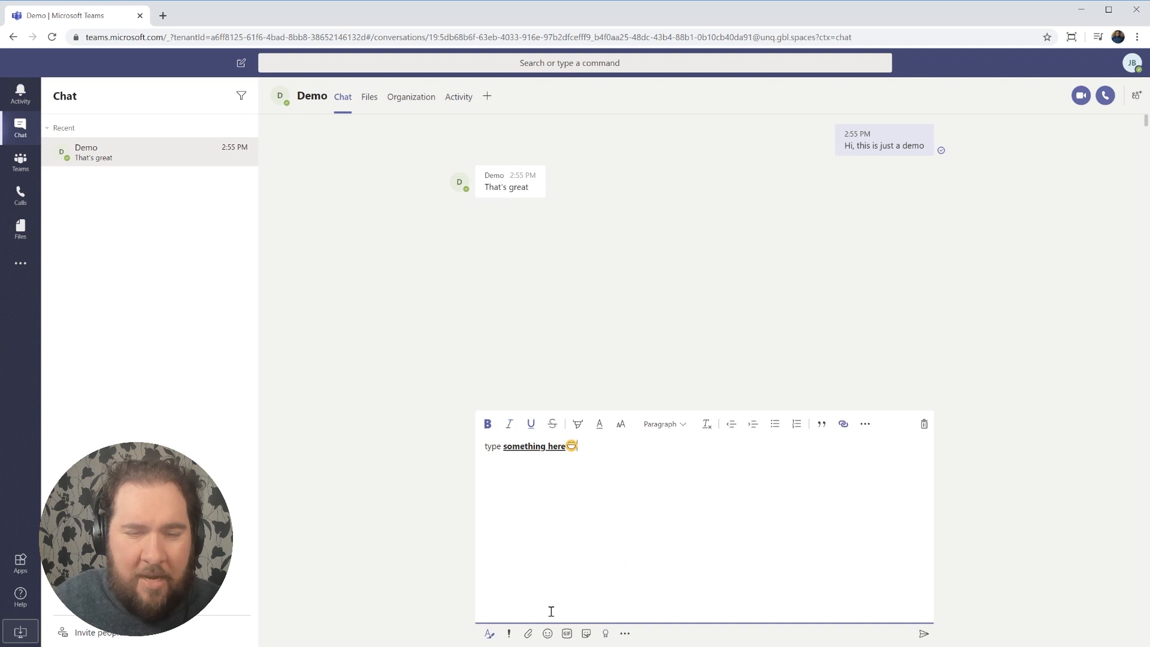
{"action": "left_click", "coordinate": [566, 634]}
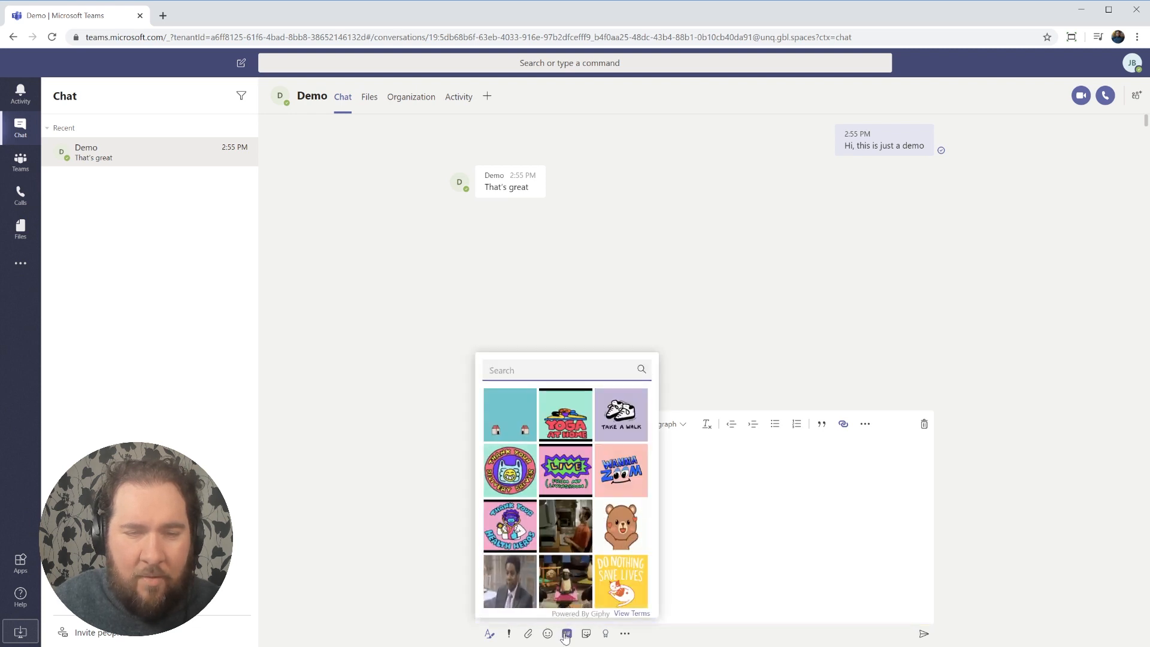
{"action": "left_click", "coordinate": [610, 535]}
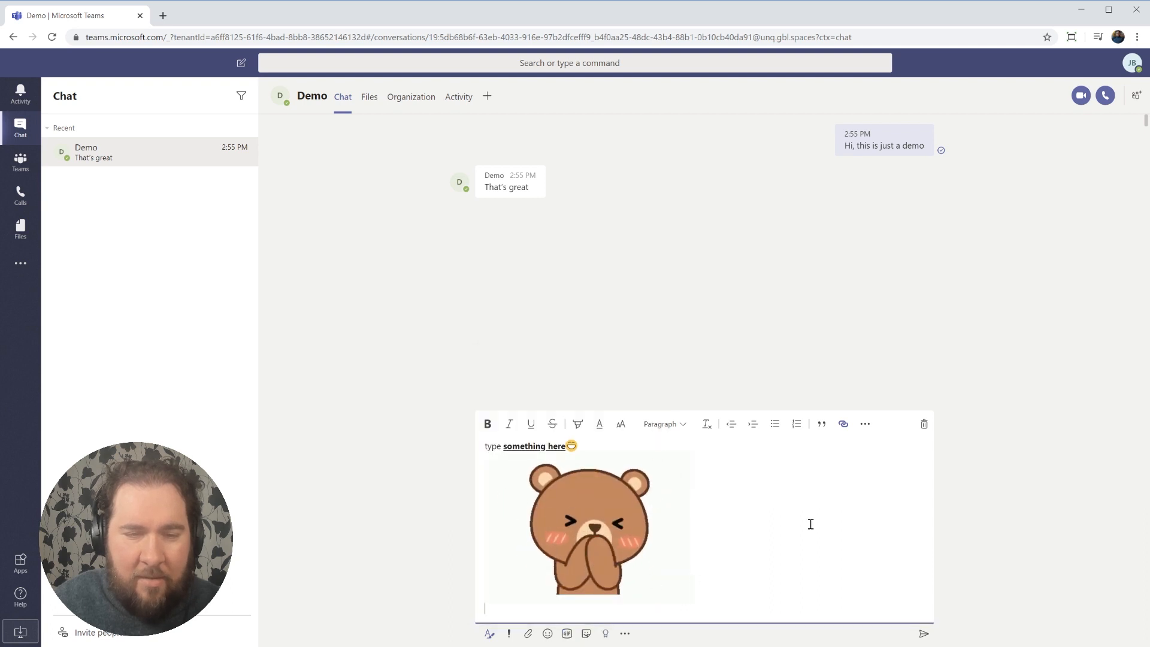
Add the screaming monkey sticker from the Monkey set and send the message.
{"action": "left_click", "coordinate": [586, 633]}
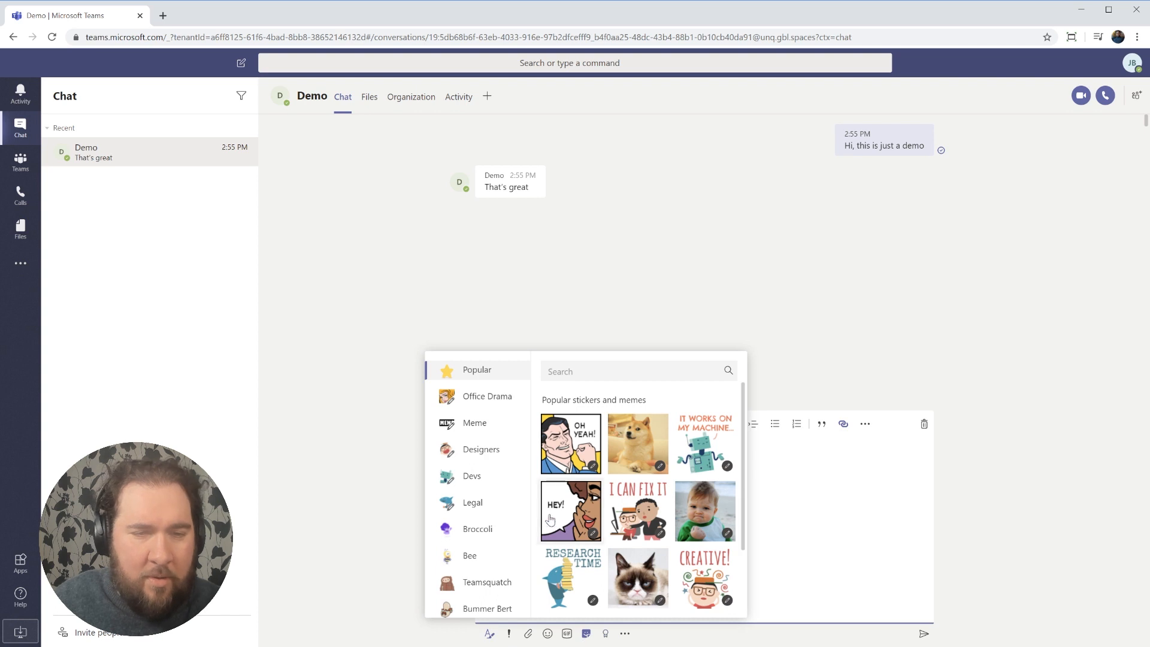
{"action": "scroll", "coordinate": [479, 473], "scroll_direction": "down", "scroll_amount": 2}
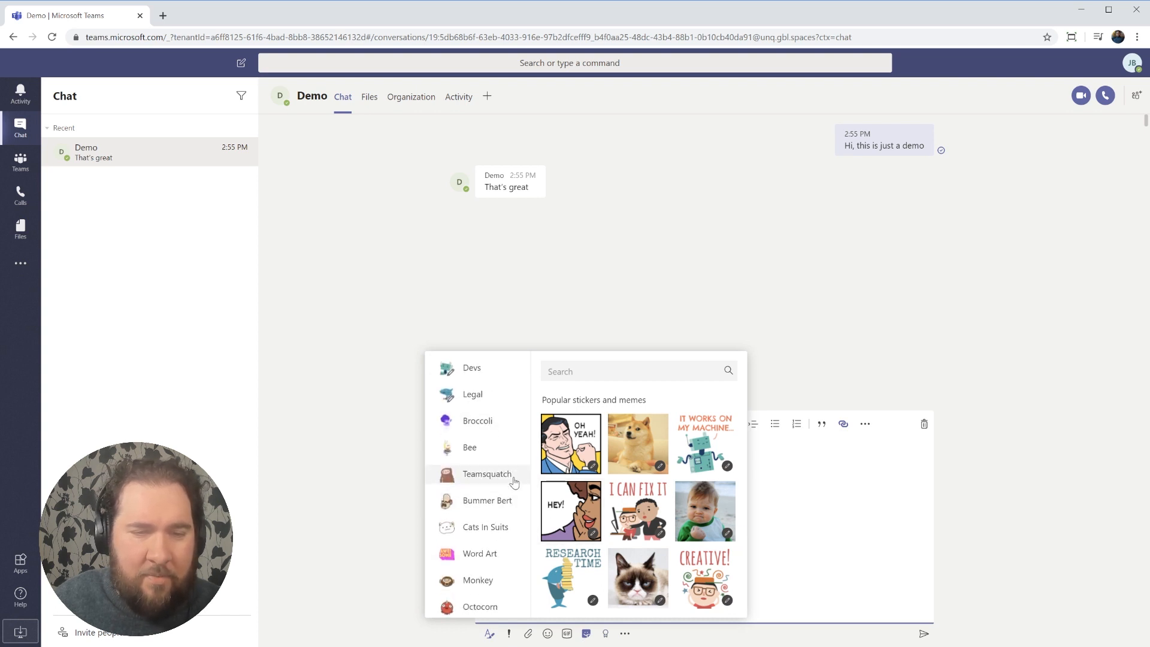
{"action": "left_click", "coordinate": [484, 581]}
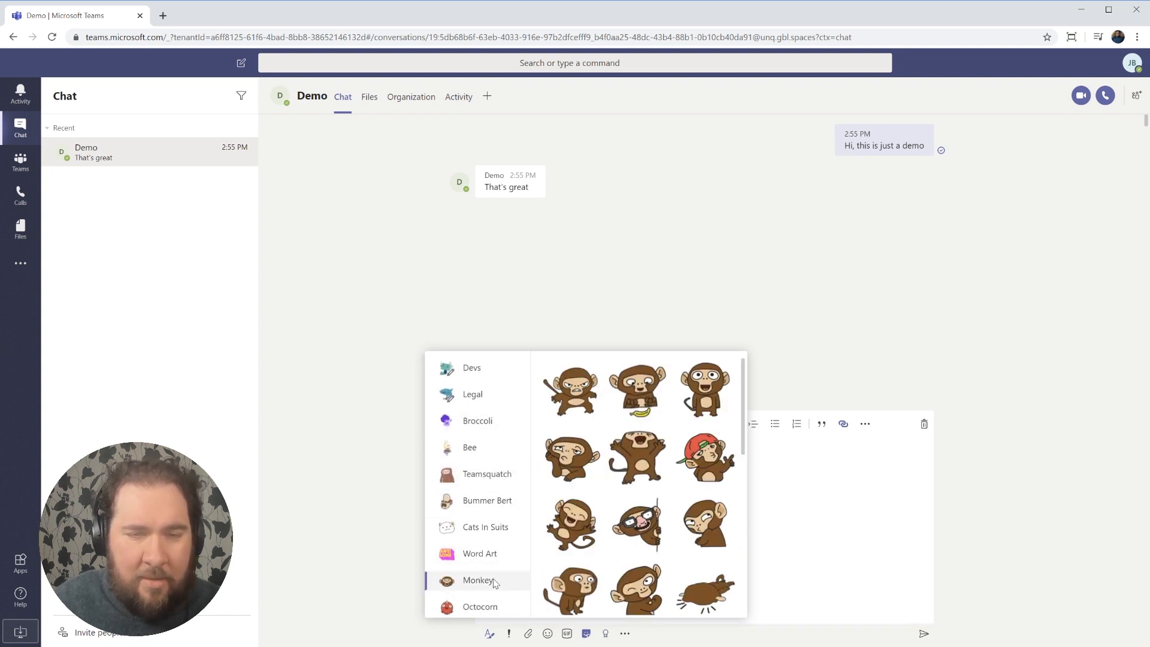
{"action": "left_click", "coordinate": [625, 458]}
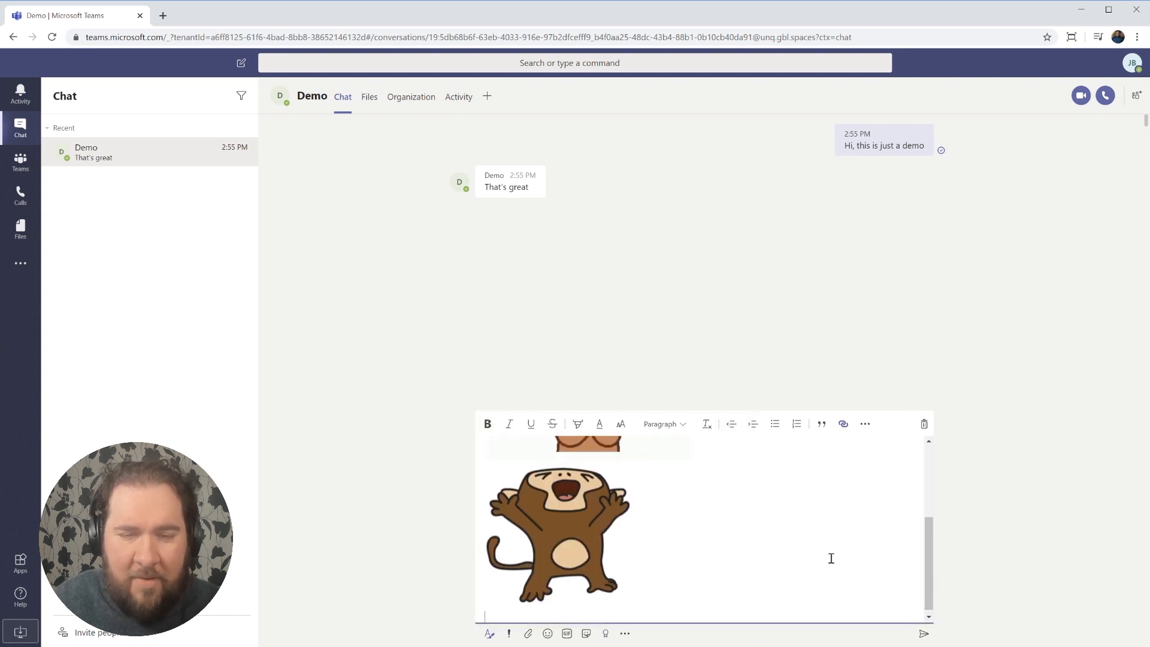
{"action": "left_click", "coordinate": [923, 635]}
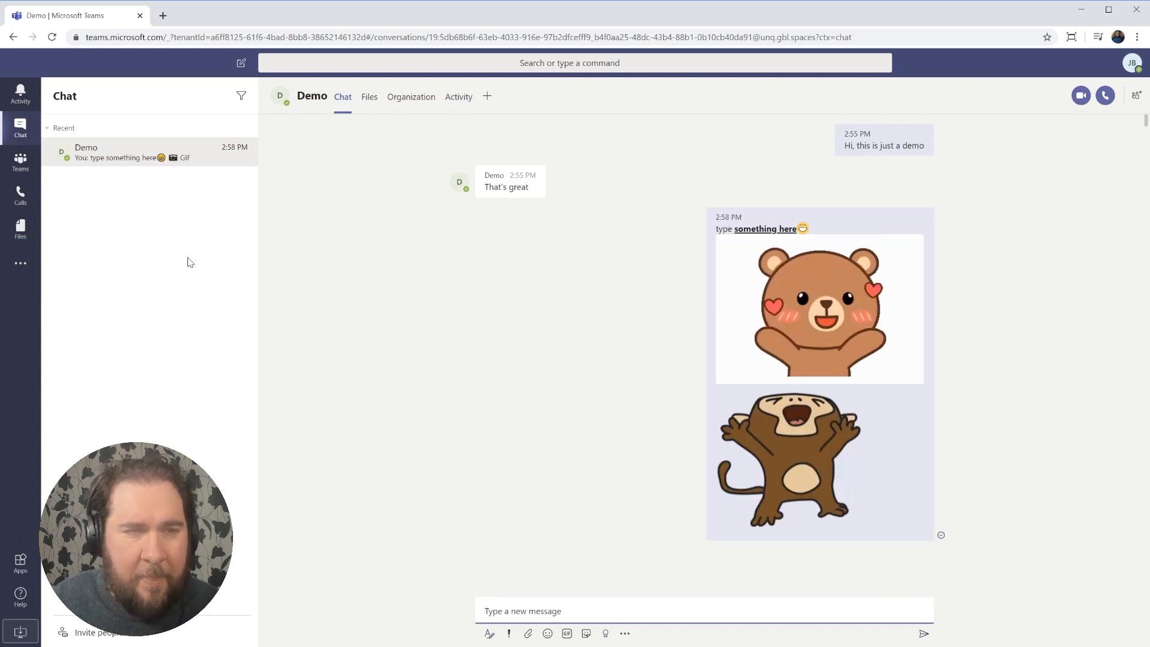
Create a group chat with Demo and a second contact, named 'Demo Chat'.
{"action": "left_click", "coordinate": [216, 273]}
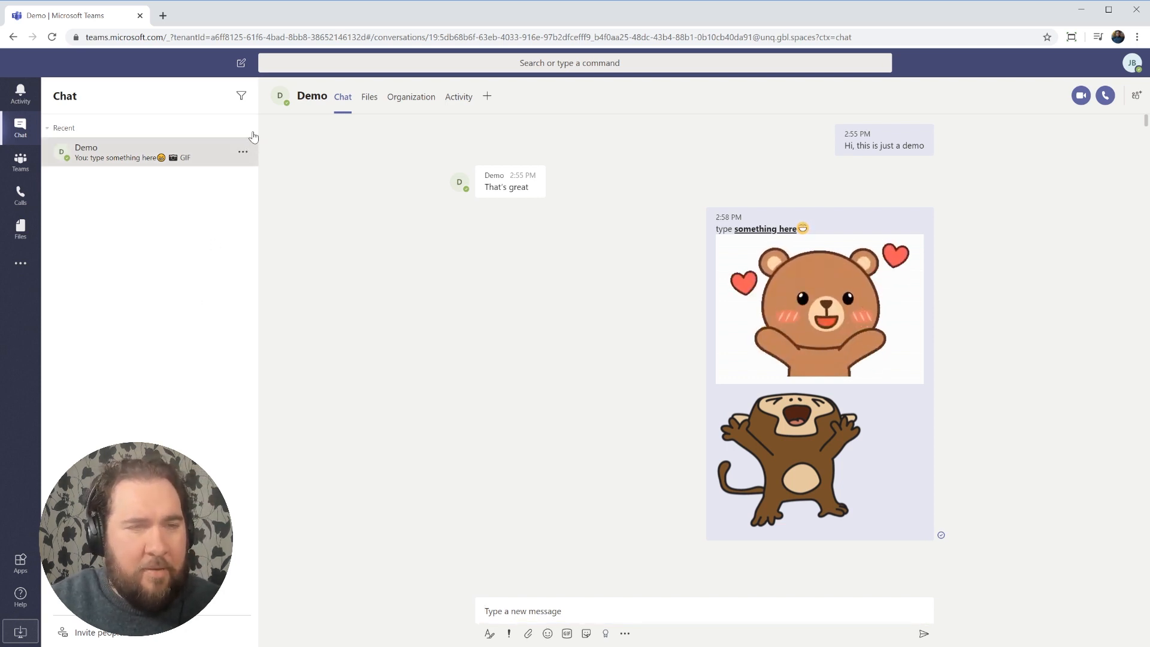
{"action": "left_click", "coordinate": [241, 64]}
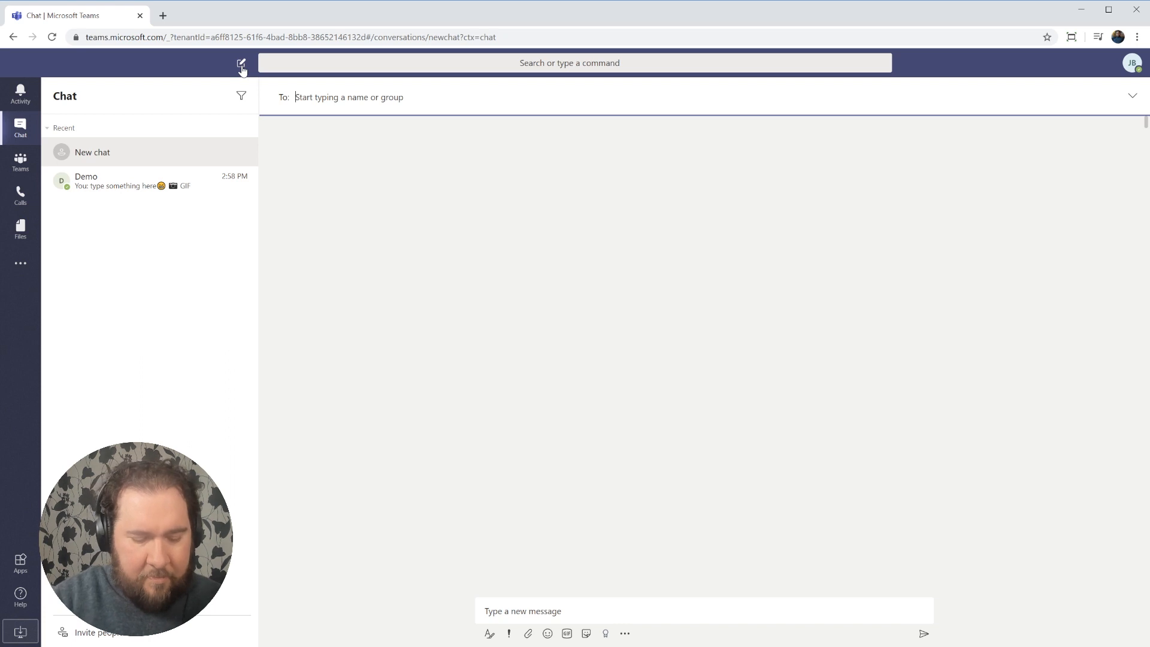
{"action": "type", "text": "demo"}
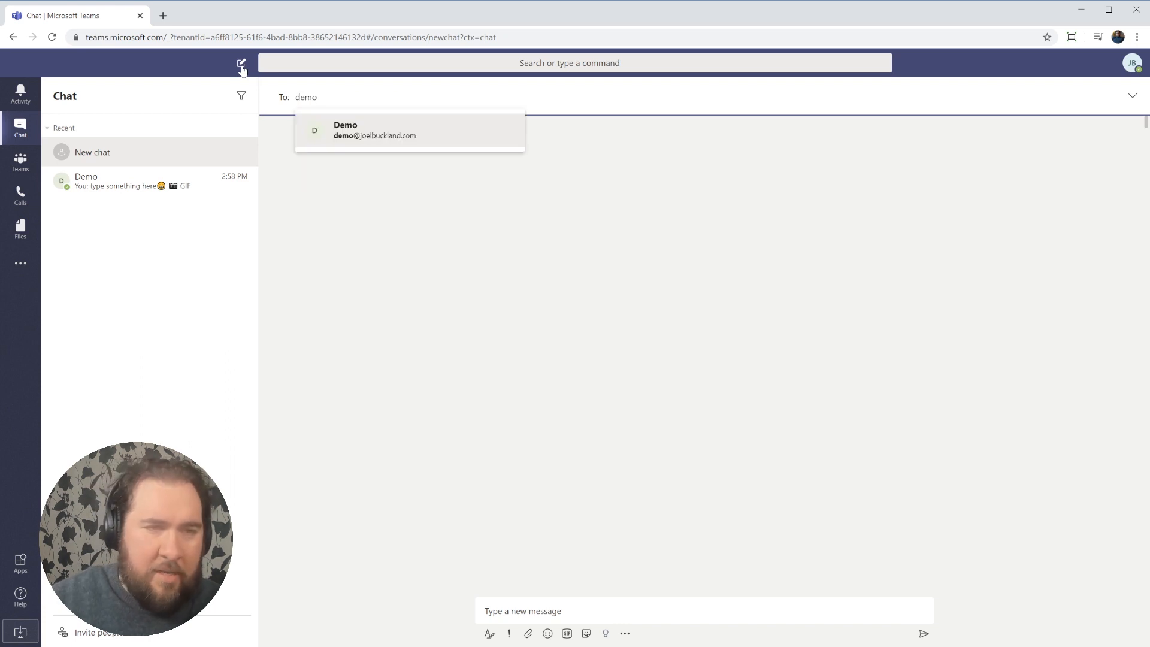
{"action": "left_click", "coordinate": [359, 132]}
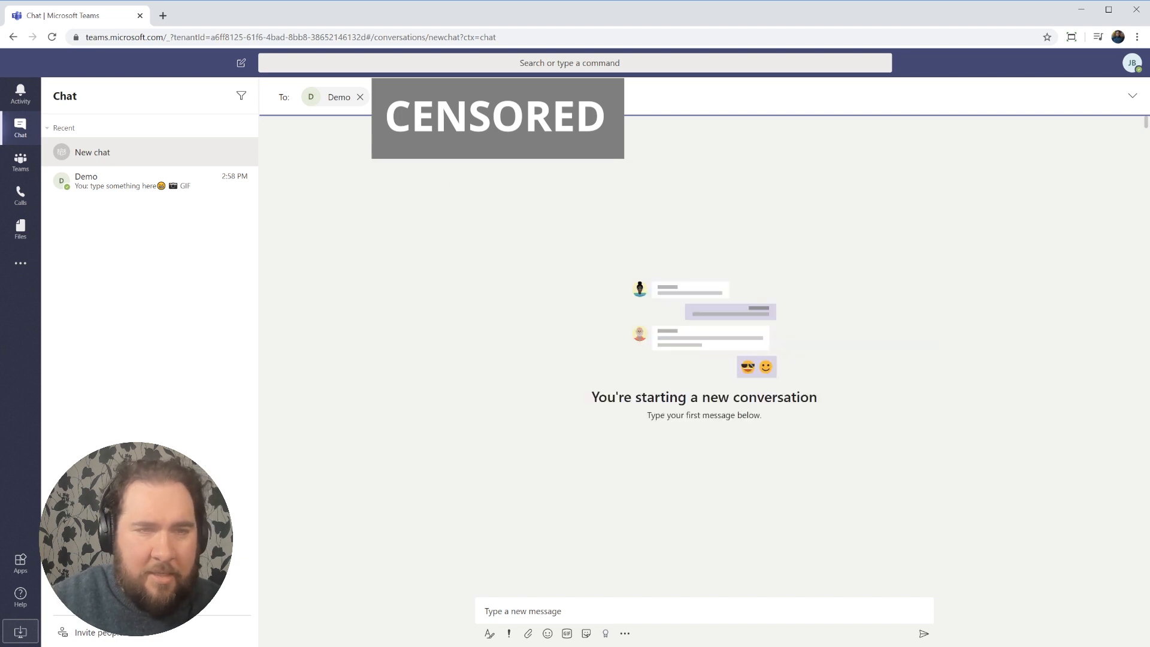
{"action": "left_click", "coordinate": [427, 123]}
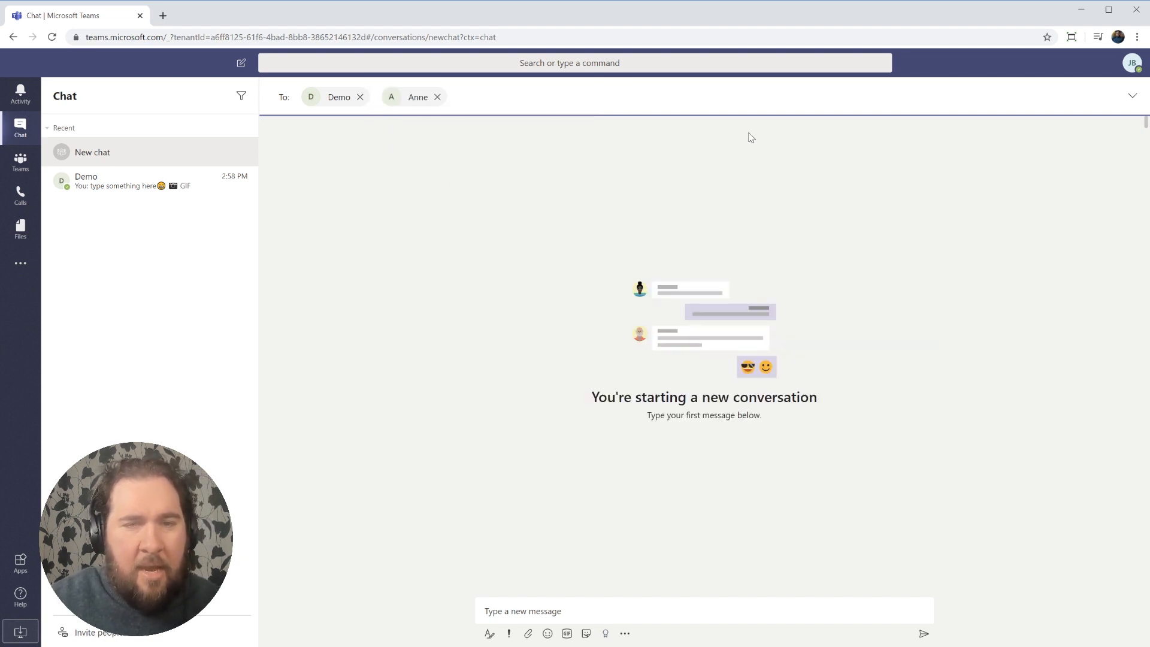
{"action": "mouse_move", "coordinate": [324, 108]}
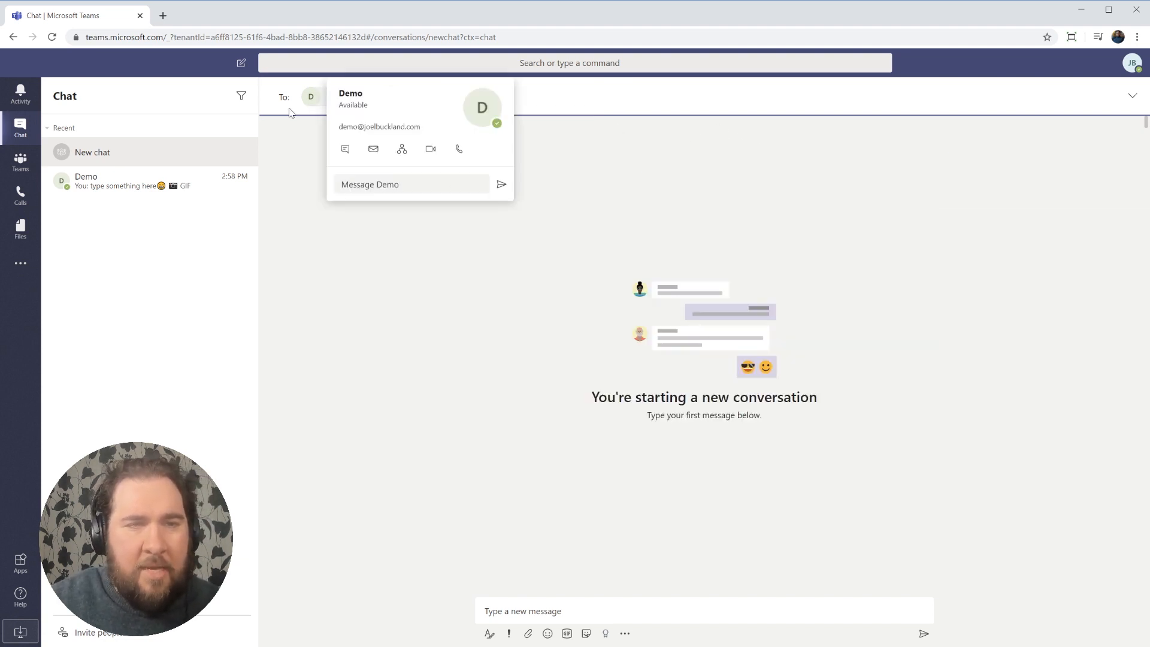
{"action": "left_click", "coordinate": [1132, 97]}
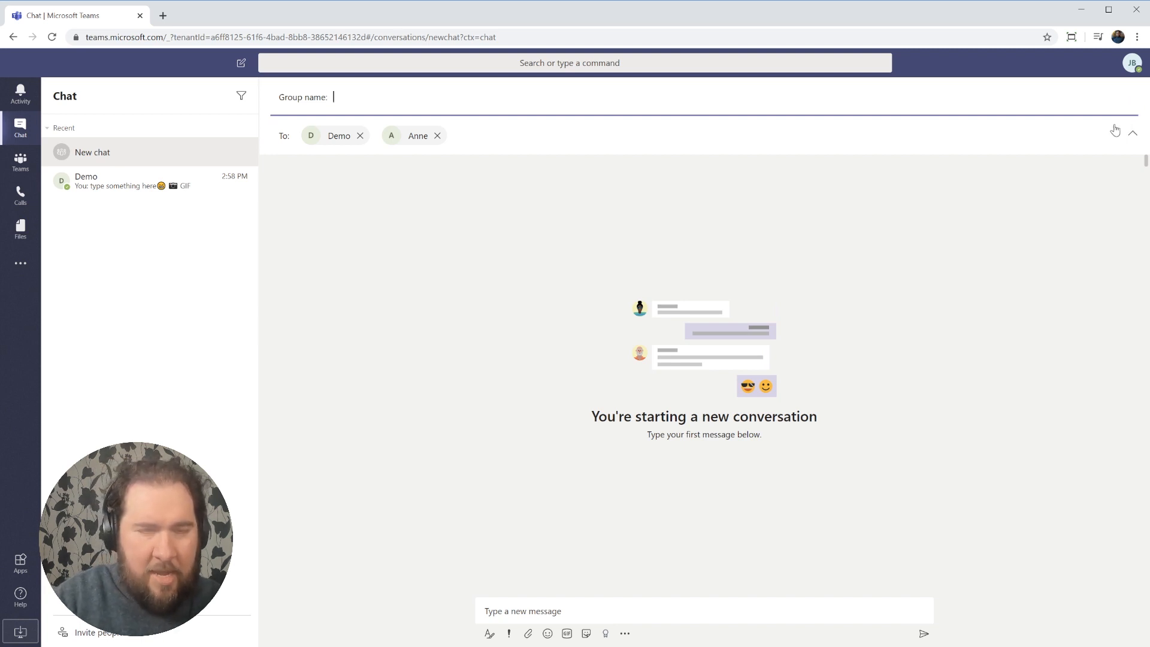
{"action": "type", "text": "Demo Chat"}
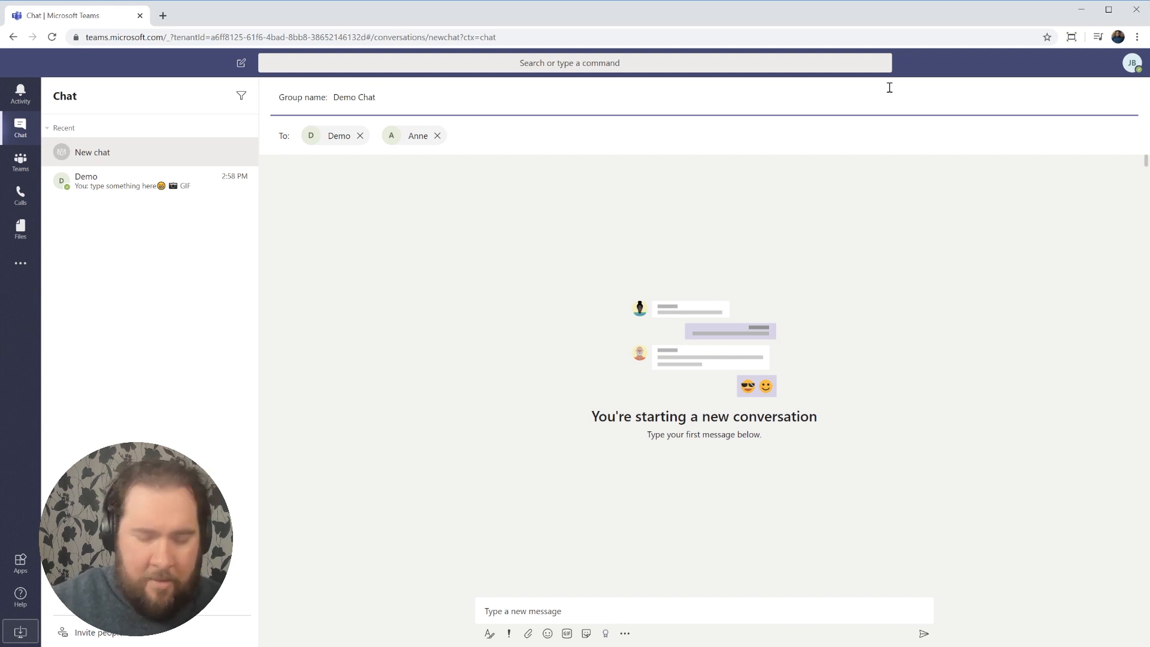
{"action": "left_click", "coordinate": [471, 127]}
{"action": "key", "text": "Return"}
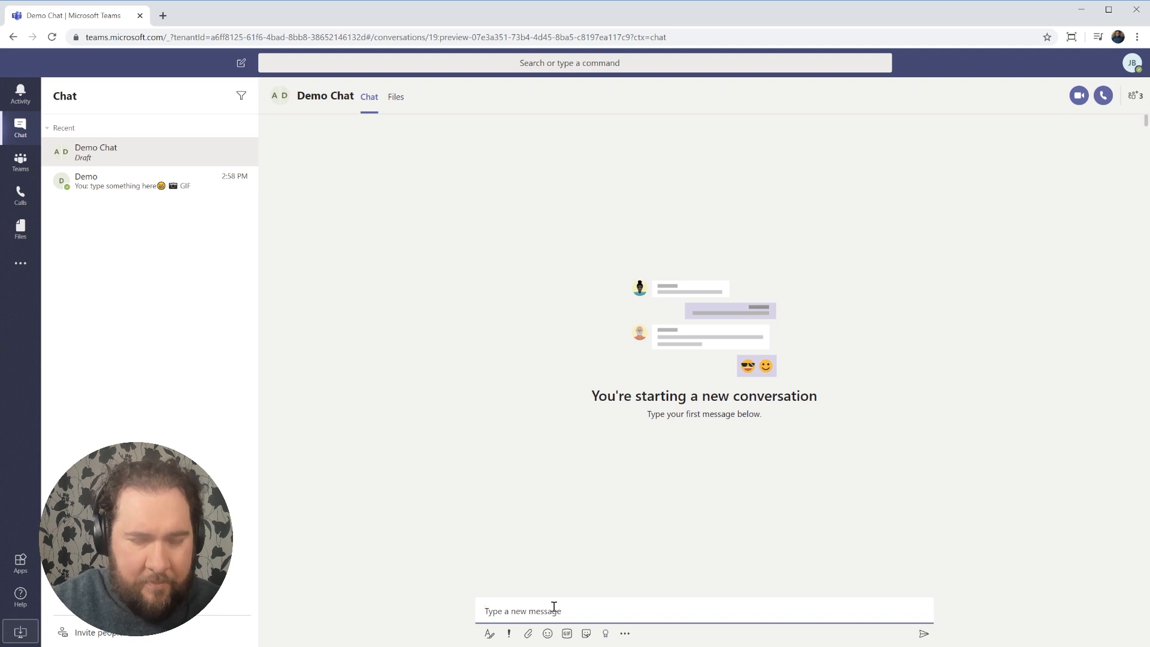
Send 'Hi, this is just a demo' to the group, keeping standard delivery.
{"action": "type", "text": "Hi, this is just a demo"}
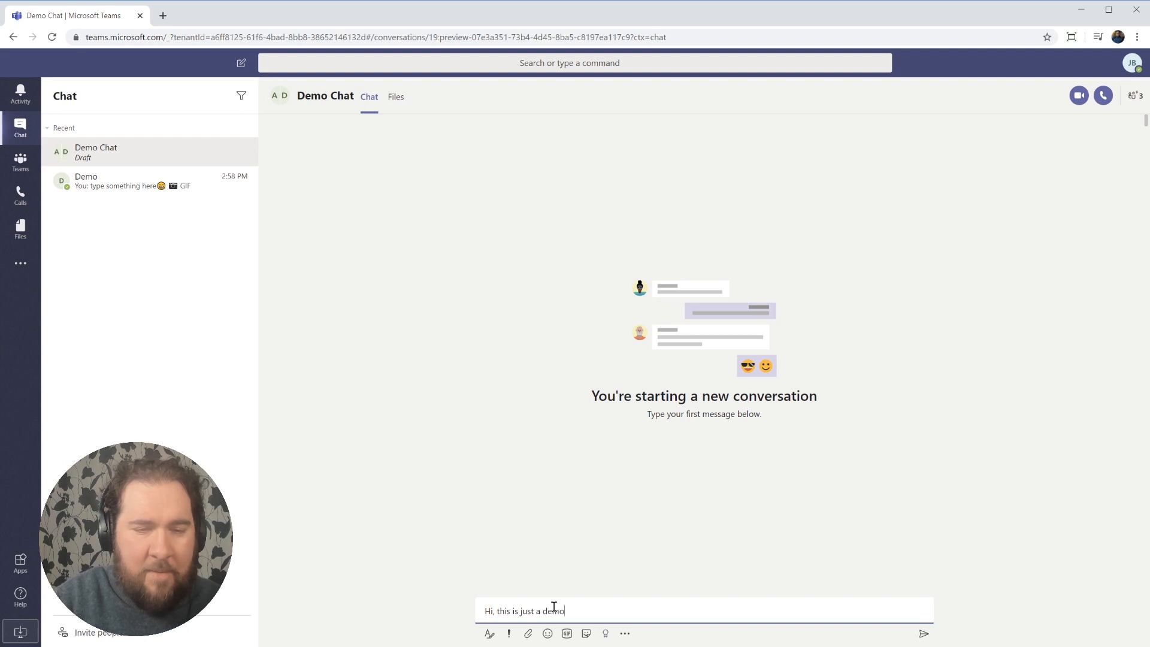
{"action": "key", "text": "Return"}
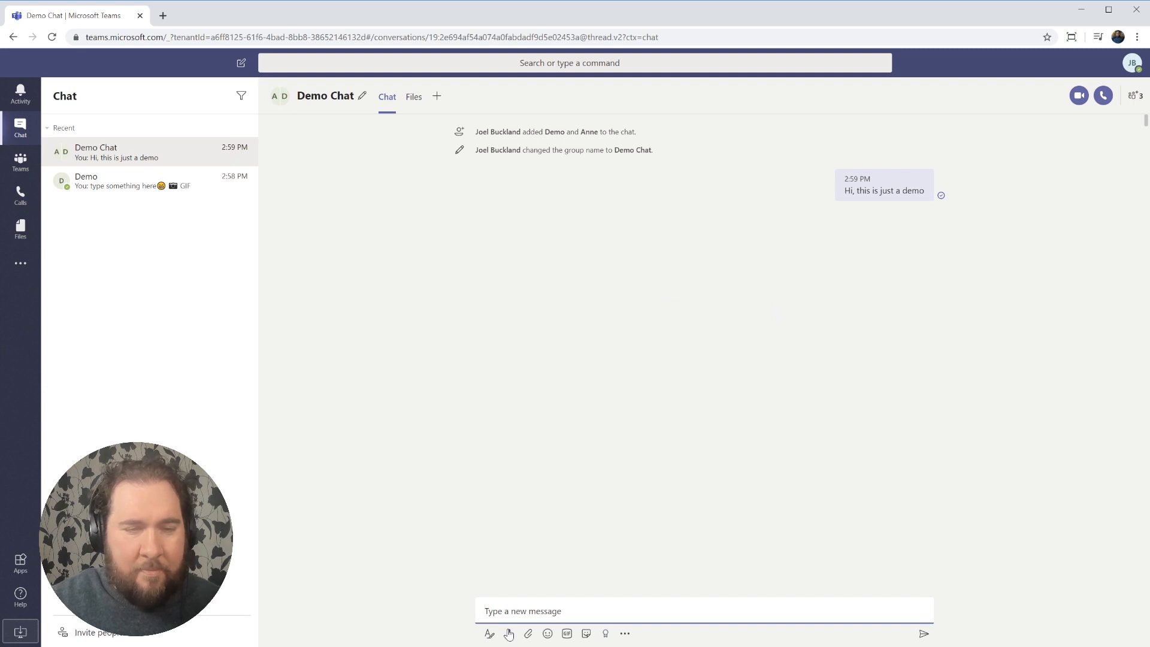
{"action": "left_click", "coordinate": [508, 633]}
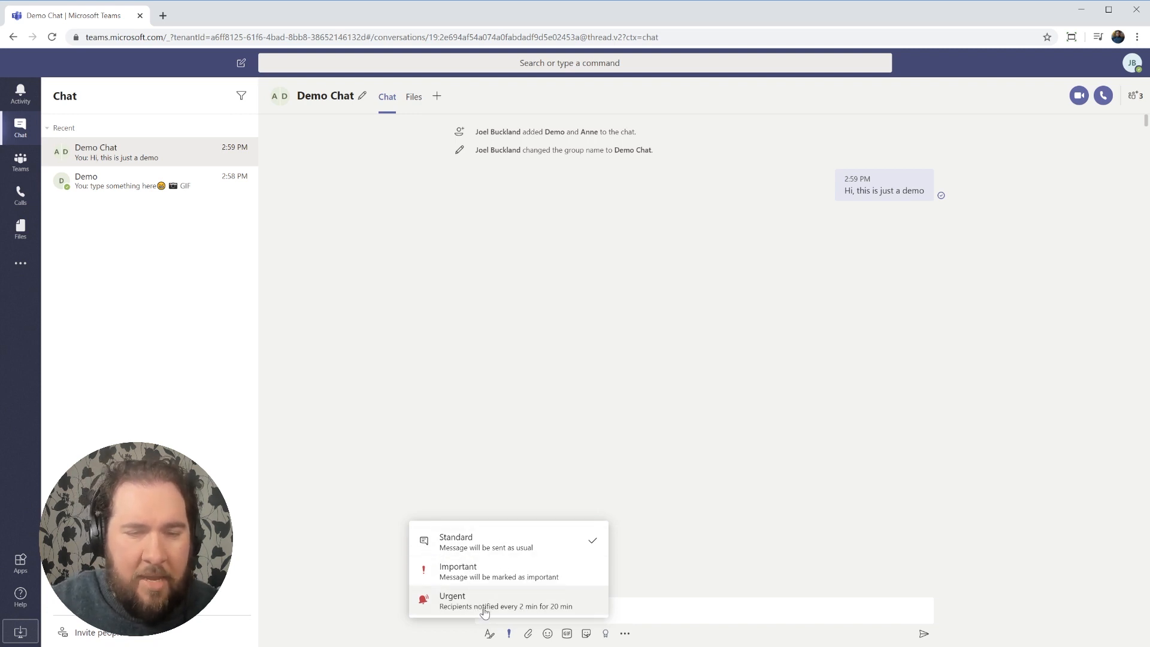
{"action": "left_click", "coordinate": [509, 640]}
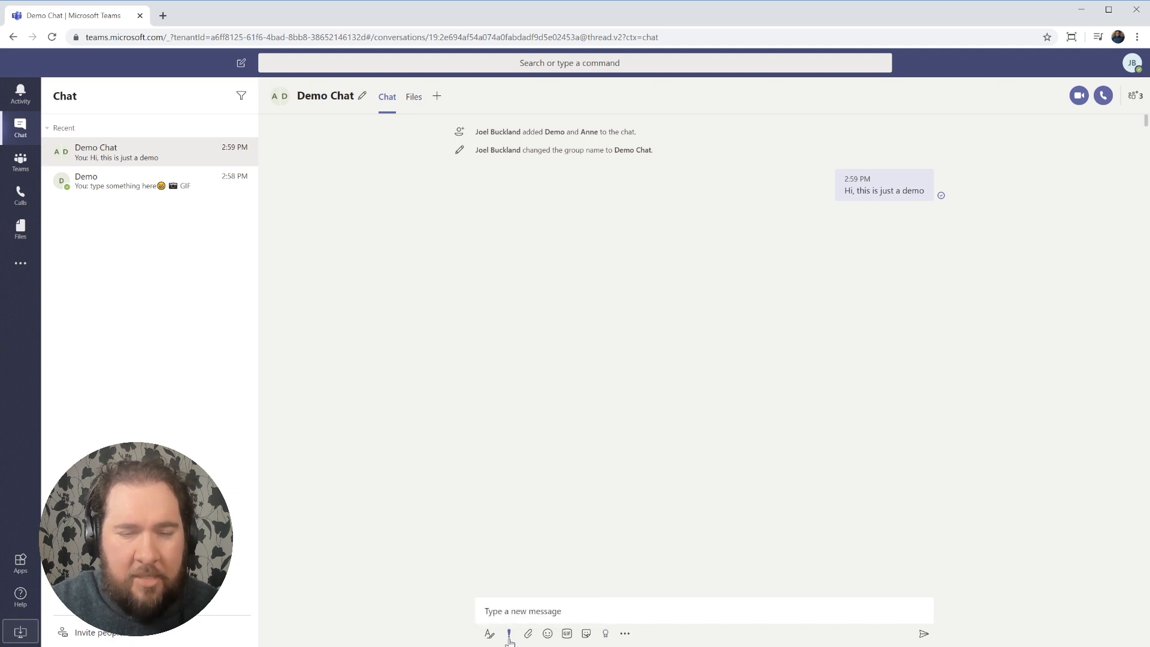
{"action": "left_click", "coordinate": [605, 635]}
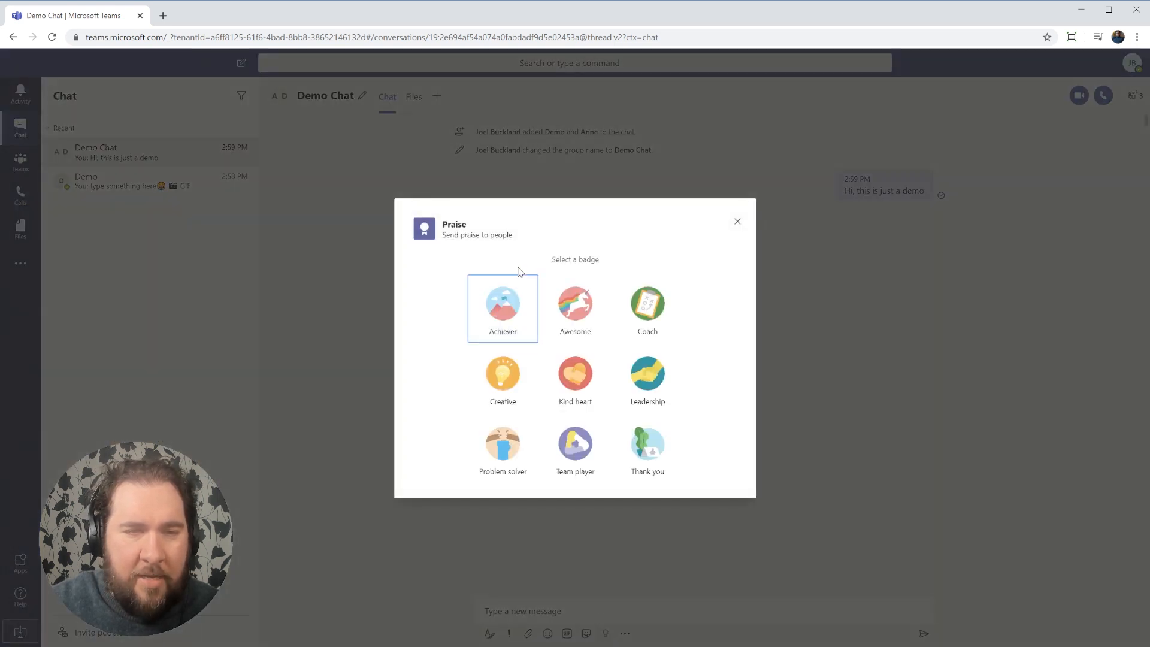
Post a Thank you praise card addressed to Demo in the group chat.
{"action": "left_click", "coordinate": [646, 456]}
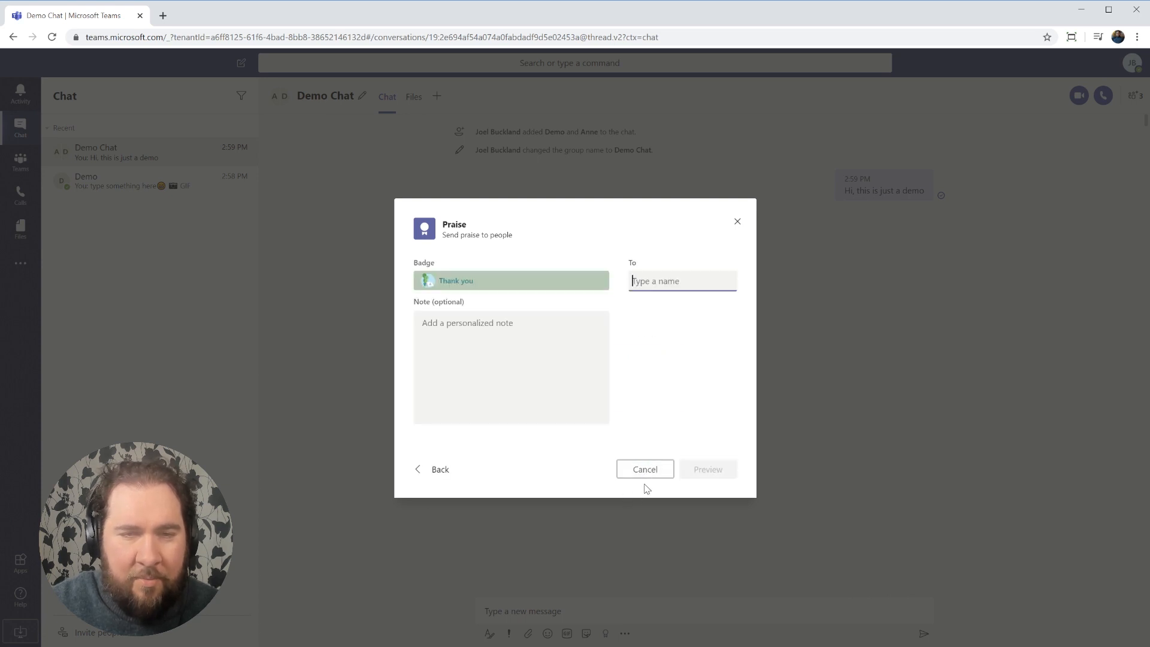
{"action": "type", "text": "demo"}
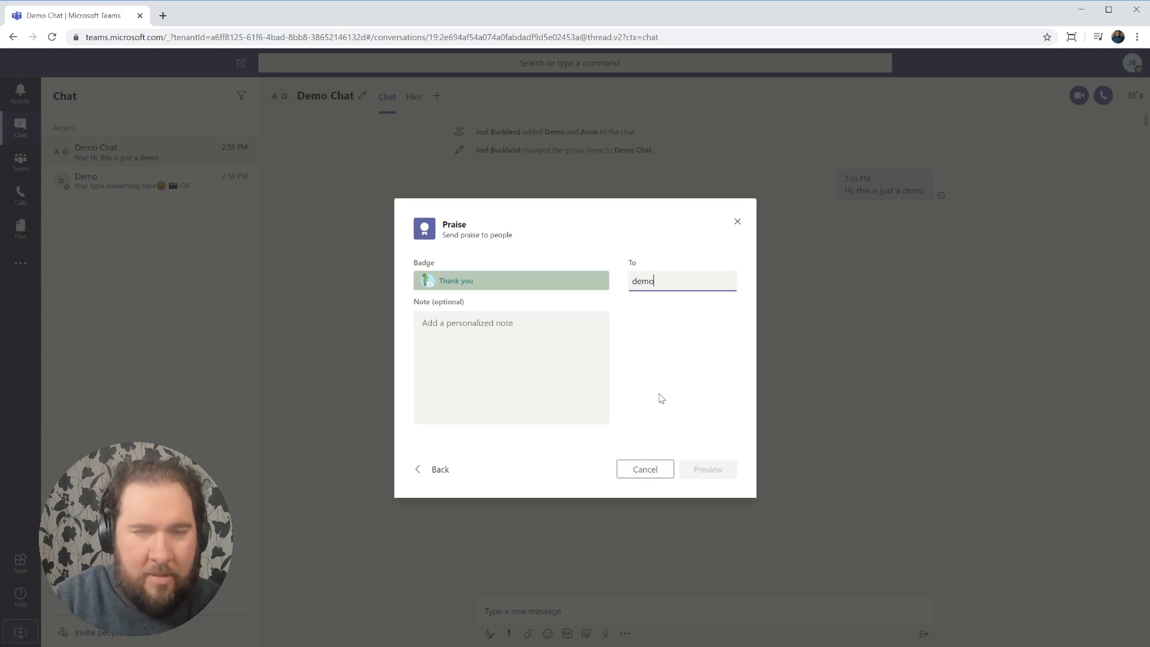
{"action": "left_click", "coordinate": [625, 330]}
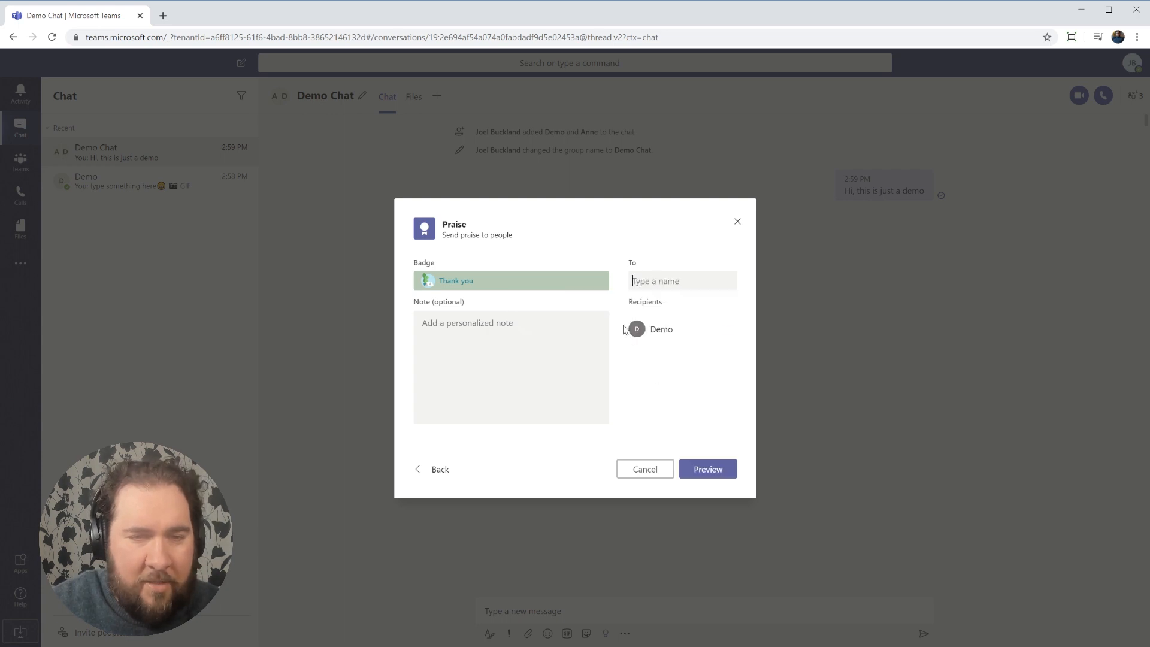
{"action": "left_click", "coordinate": [706, 469]}
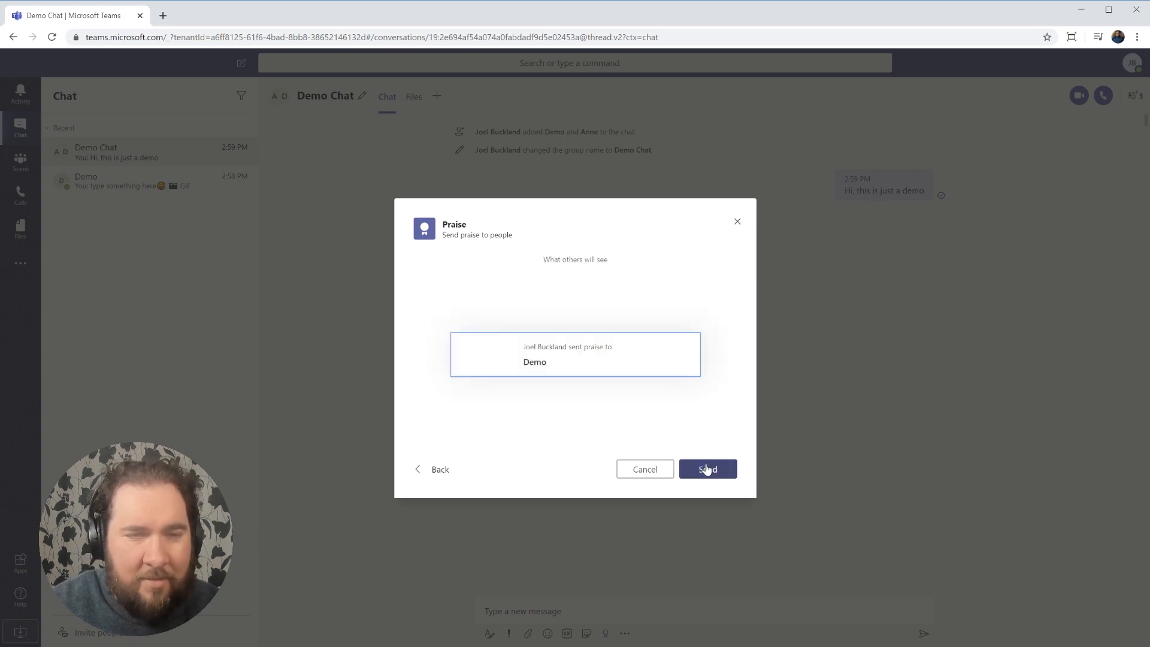
{"action": "left_click", "coordinate": [714, 476]}
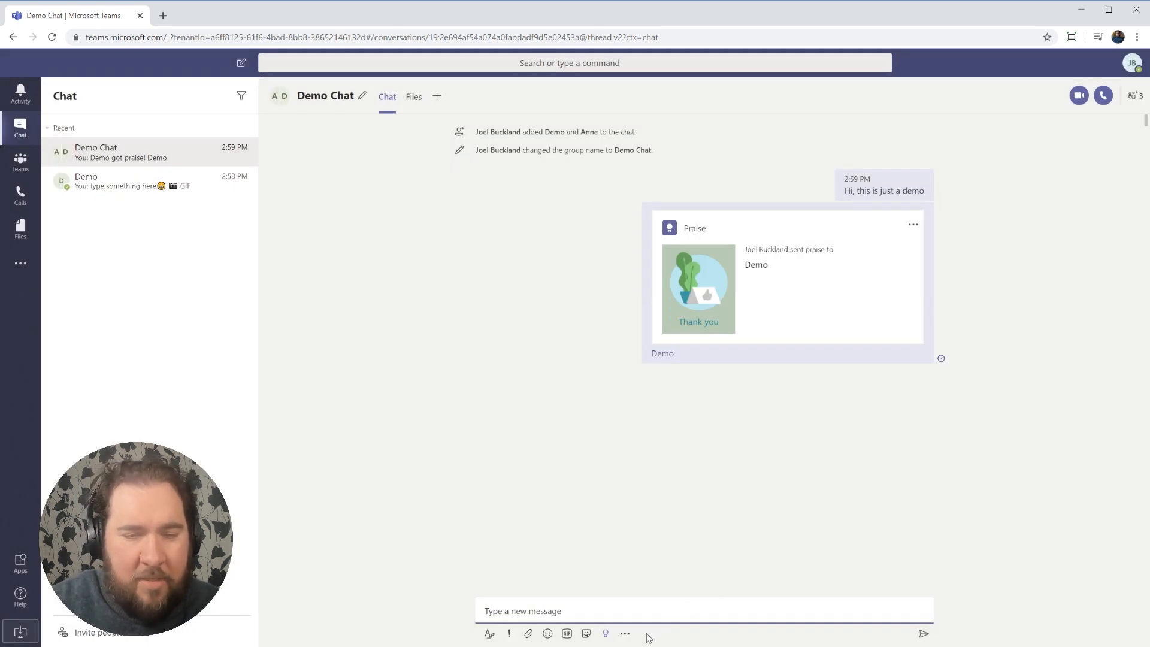
{"action": "left_click", "coordinate": [624, 633]}
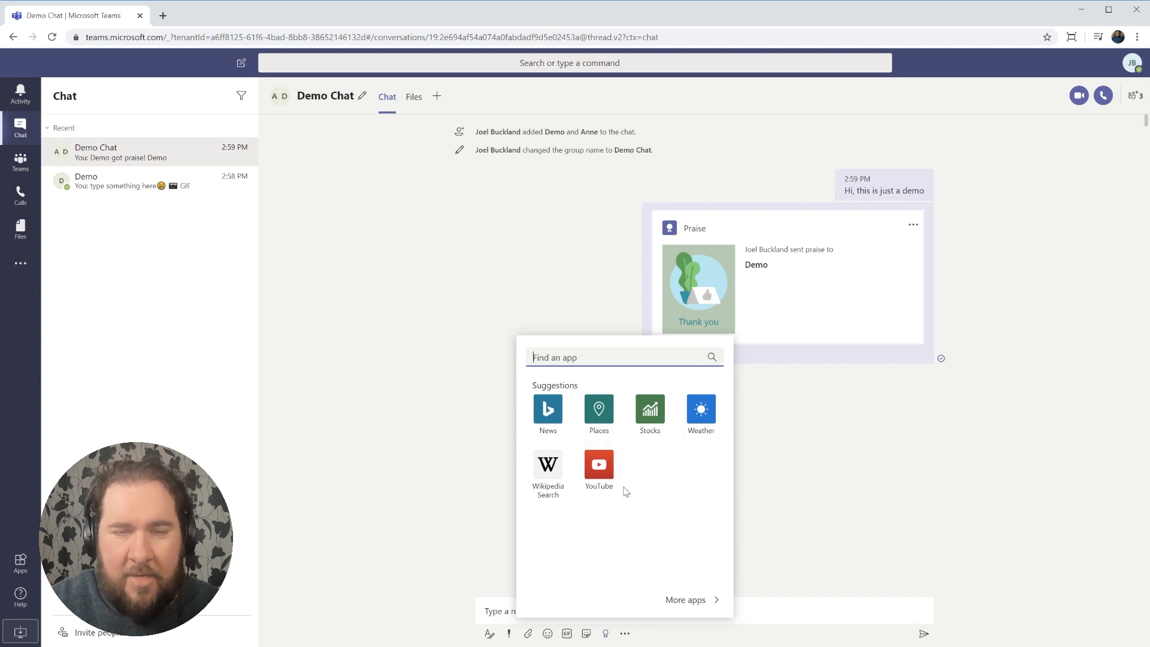
{"action": "left_click", "coordinate": [598, 467]}
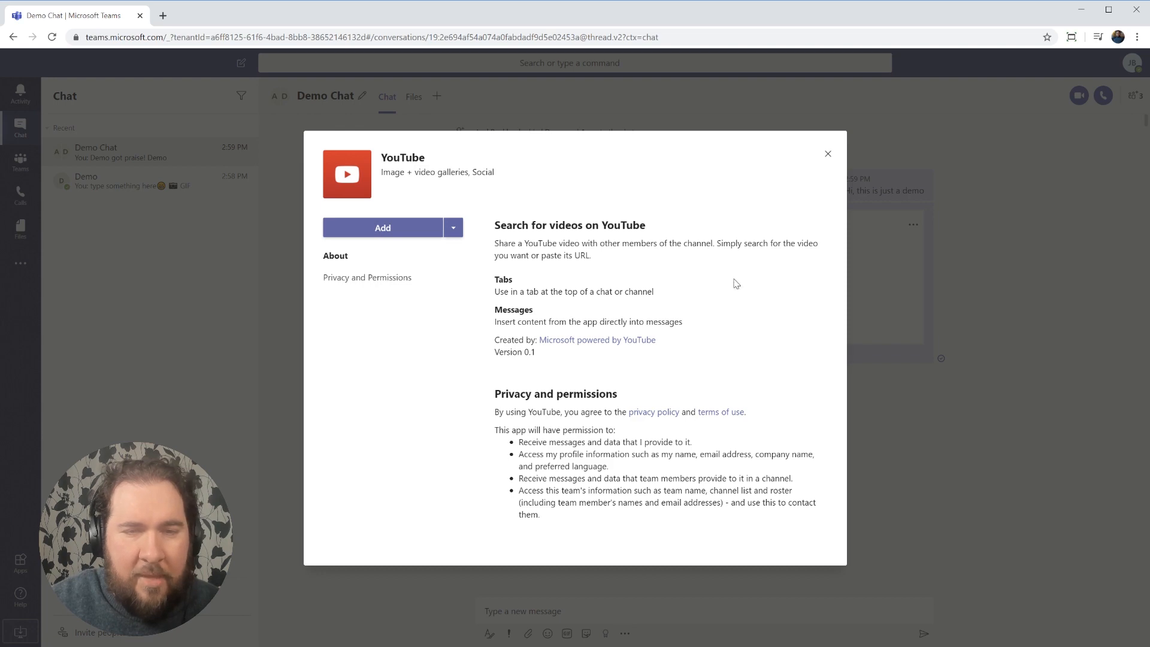
{"action": "left_click", "coordinate": [830, 155]}
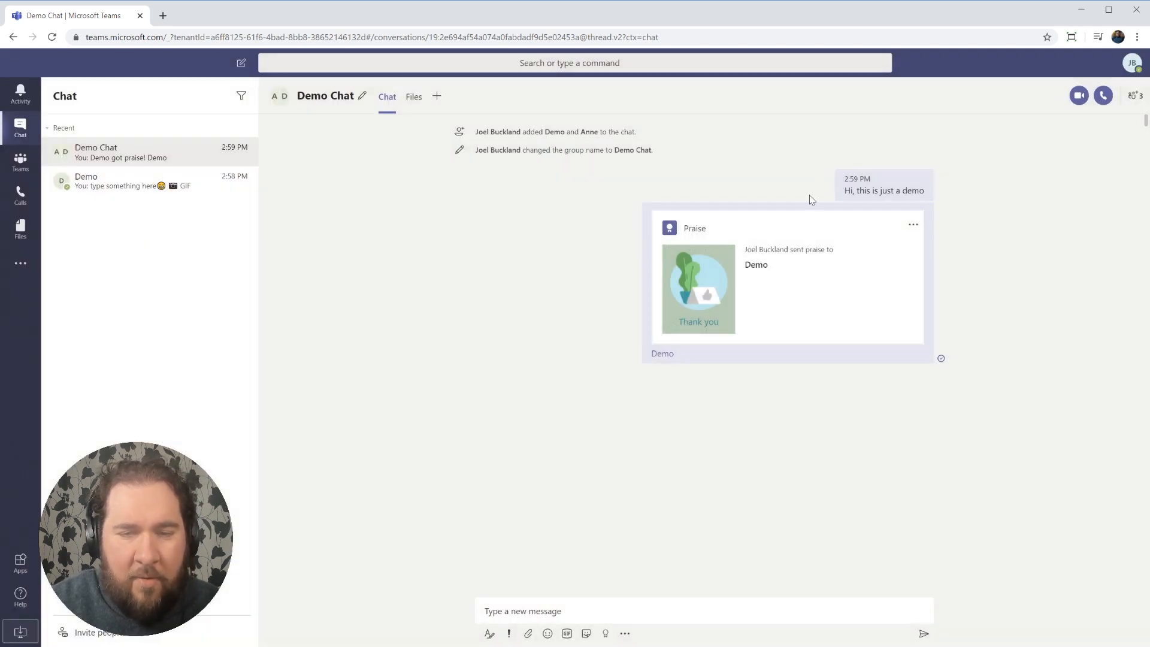
Place an audio call to Demo from the Demo conversation, then hang up.
{"action": "left_click", "coordinate": [142, 179]}
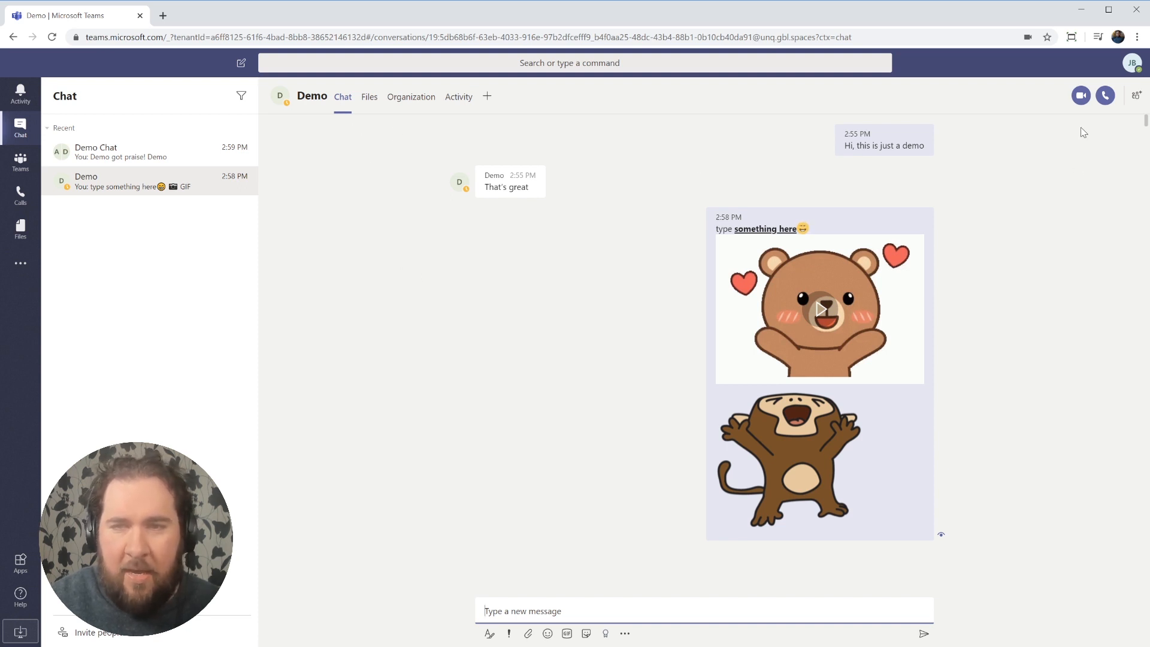
{"action": "left_click", "coordinate": [1107, 97]}
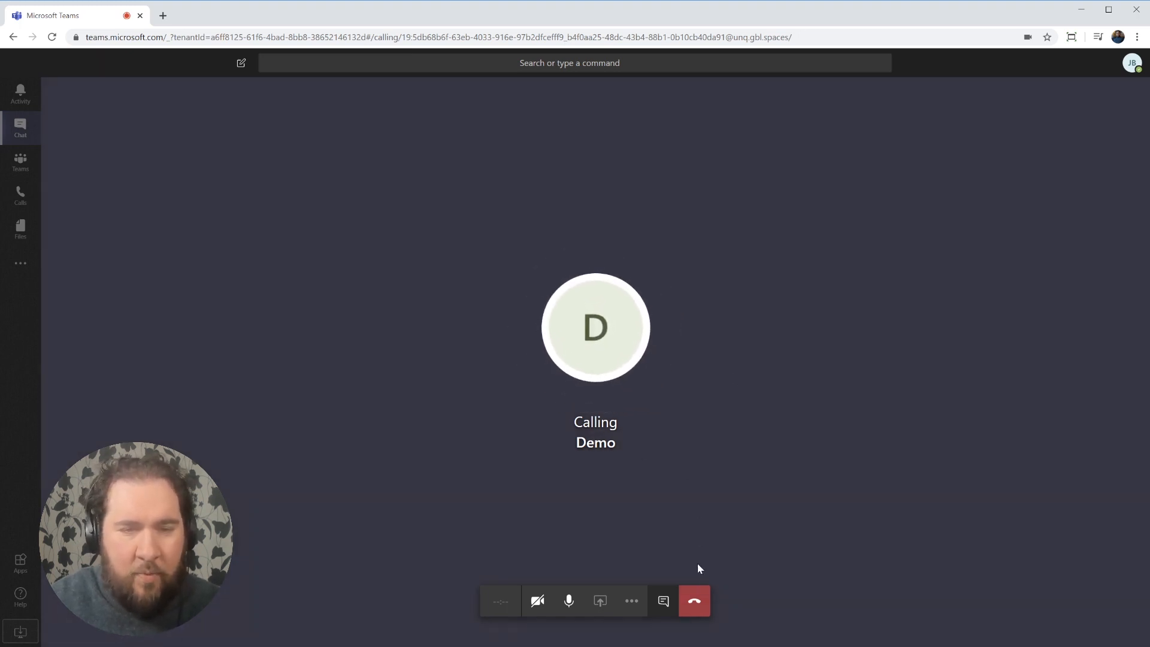
{"action": "left_click", "coordinate": [699, 610]}
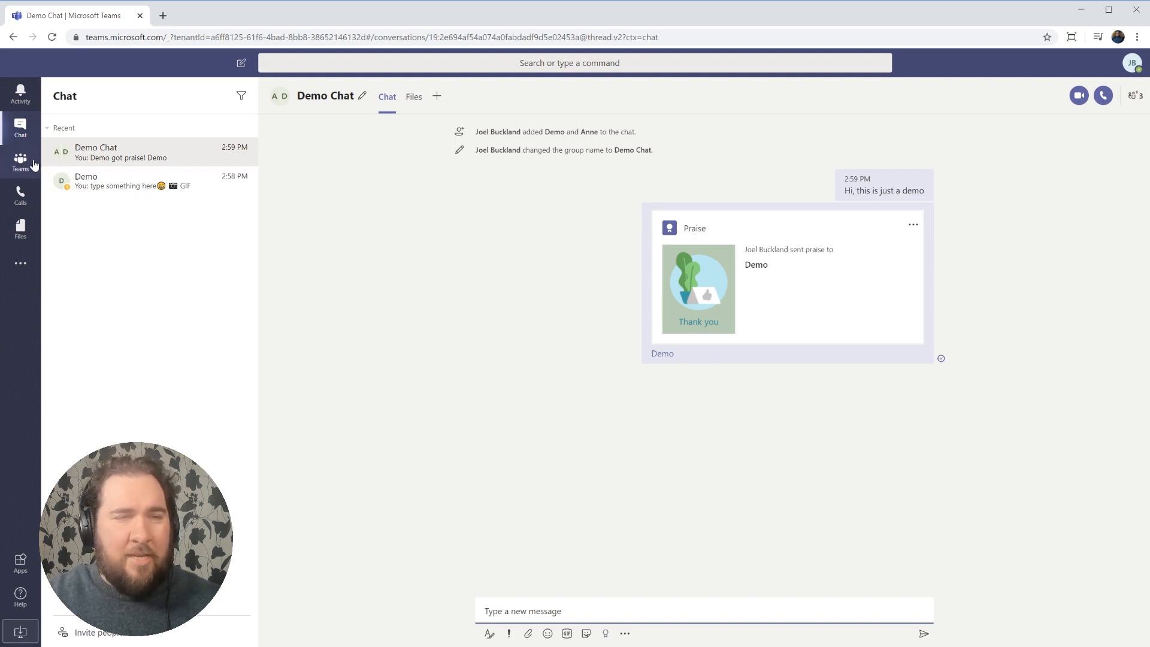
Switch to the Teams list and go to Join or create a team.
{"action": "left_click", "coordinate": [21, 160]}
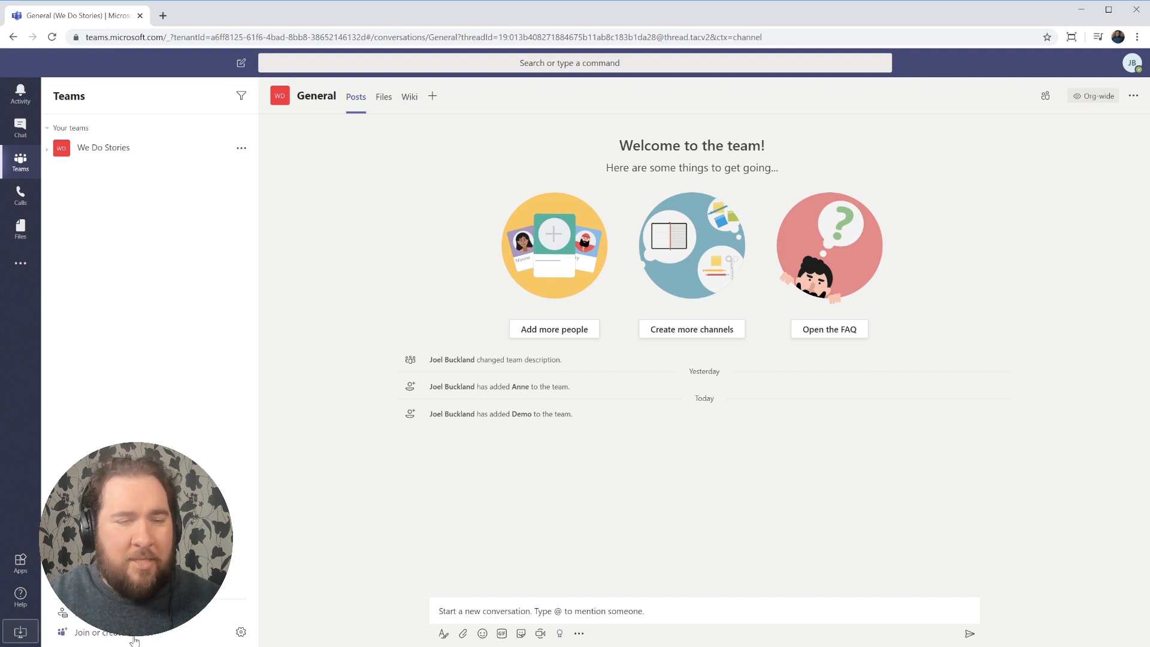
{"action": "left_click", "coordinate": [94, 635]}
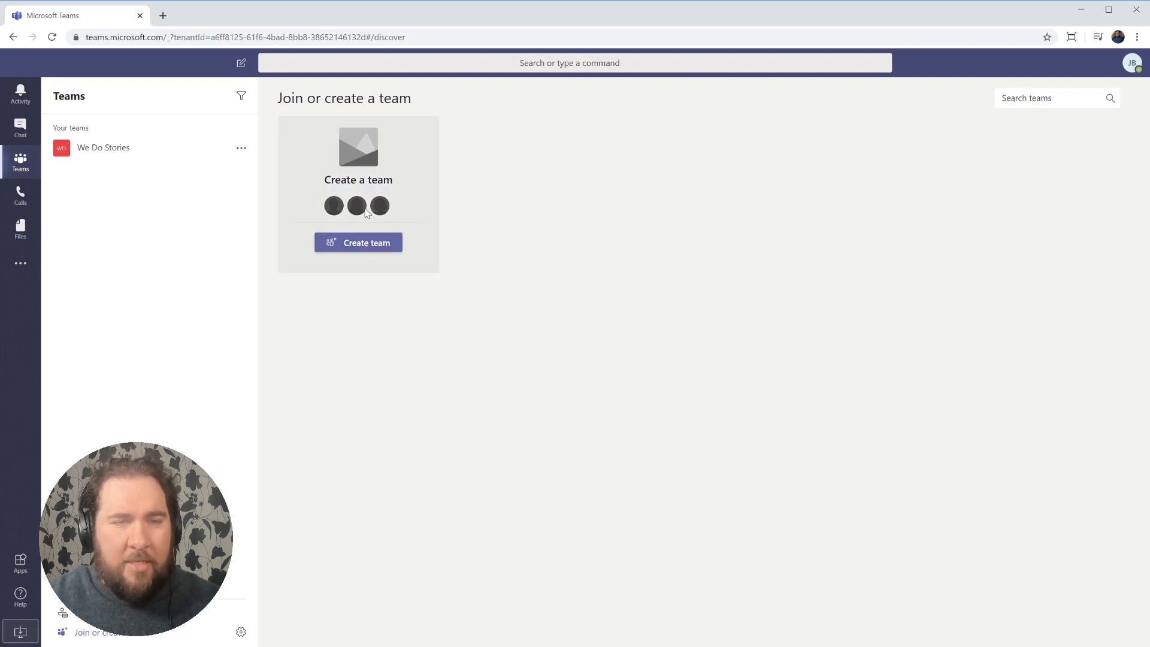
Create a private team from scratch named Marketing, described 'Everyone in Digital Marketing'.
{"action": "left_click", "coordinate": [387, 245]}
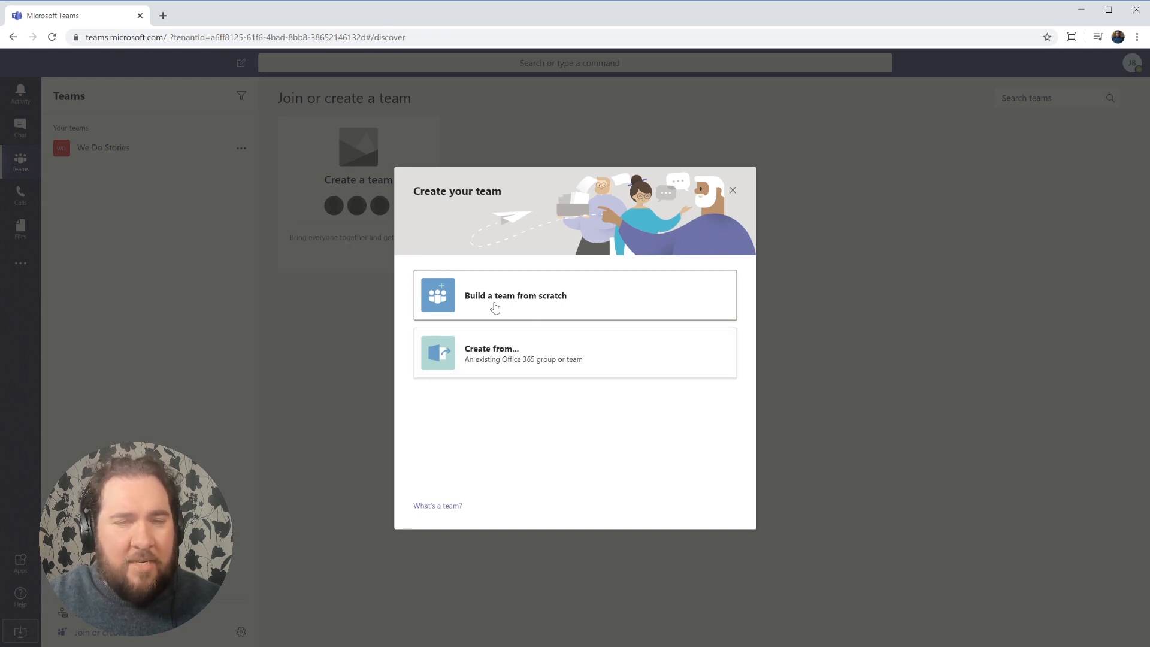
{"action": "left_click", "coordinate": [493, 306]}
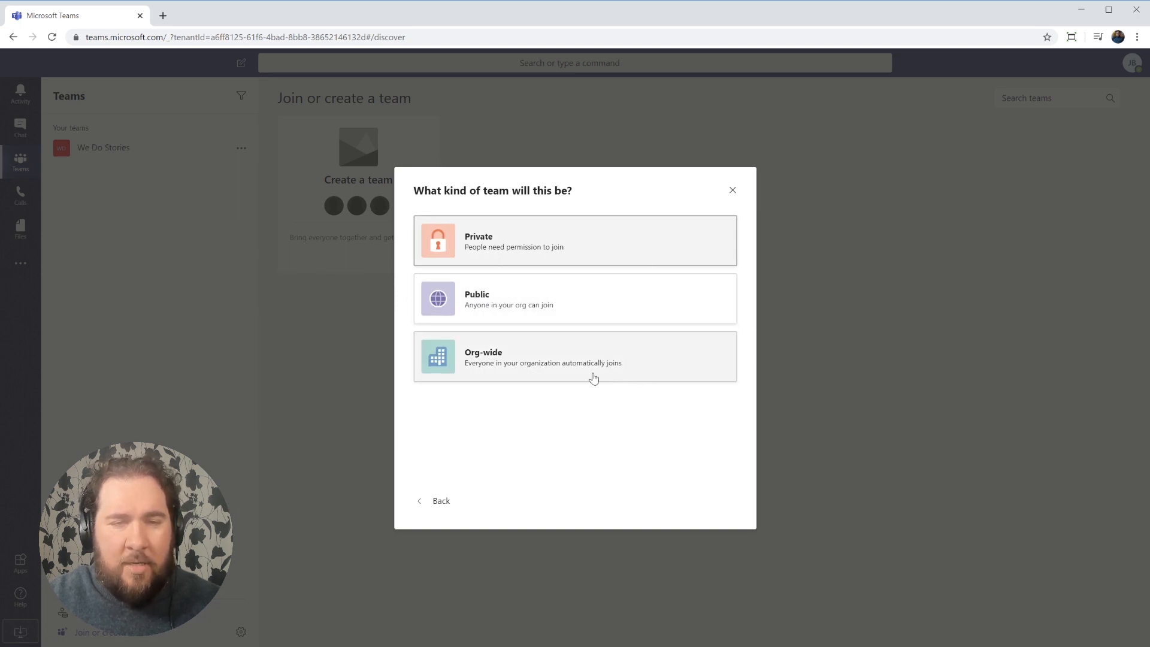
{"action": "left_click", "coordinate": [516, 251]}
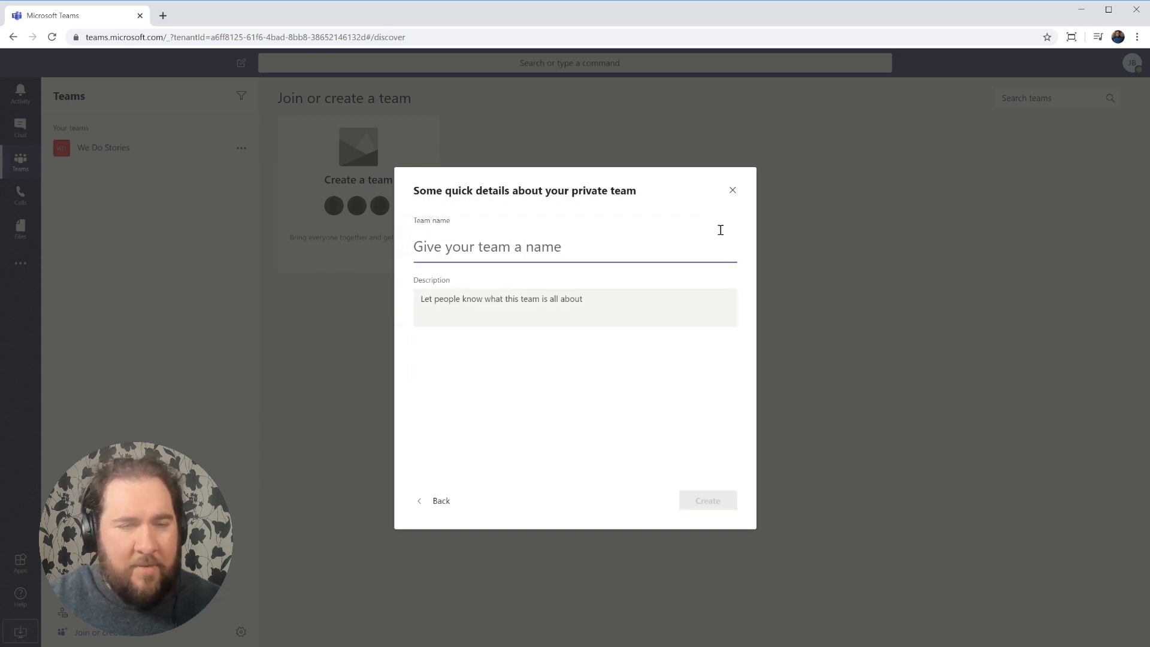
{"action": "type", "text": "Mar"}
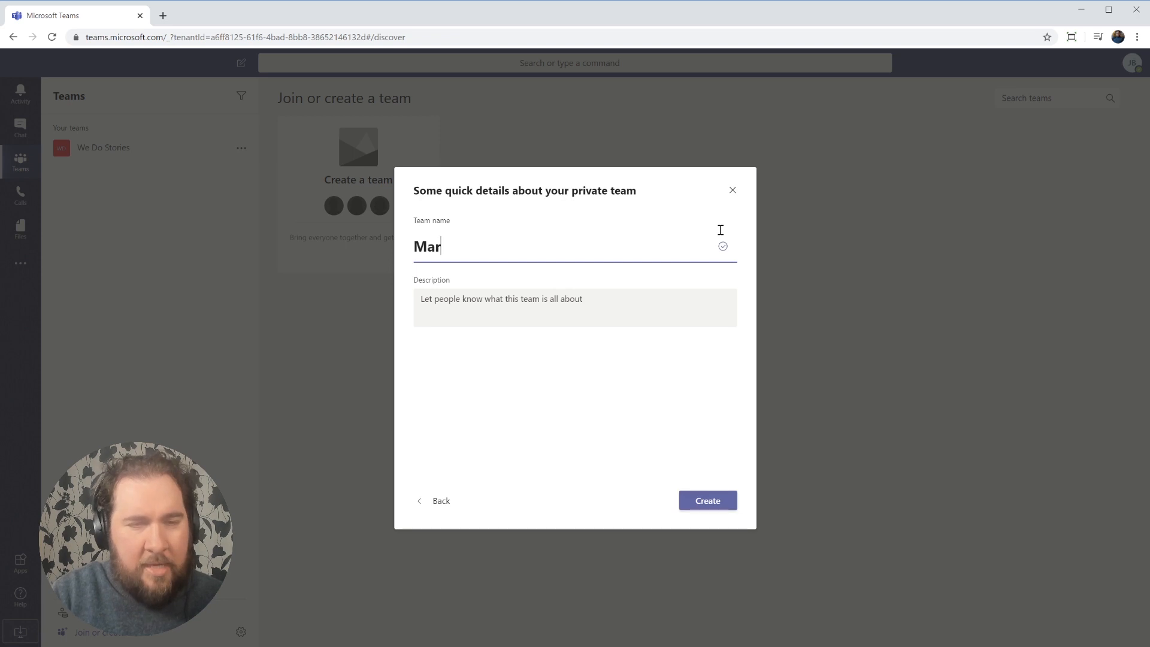
{"action": "type", "text": "keting"}
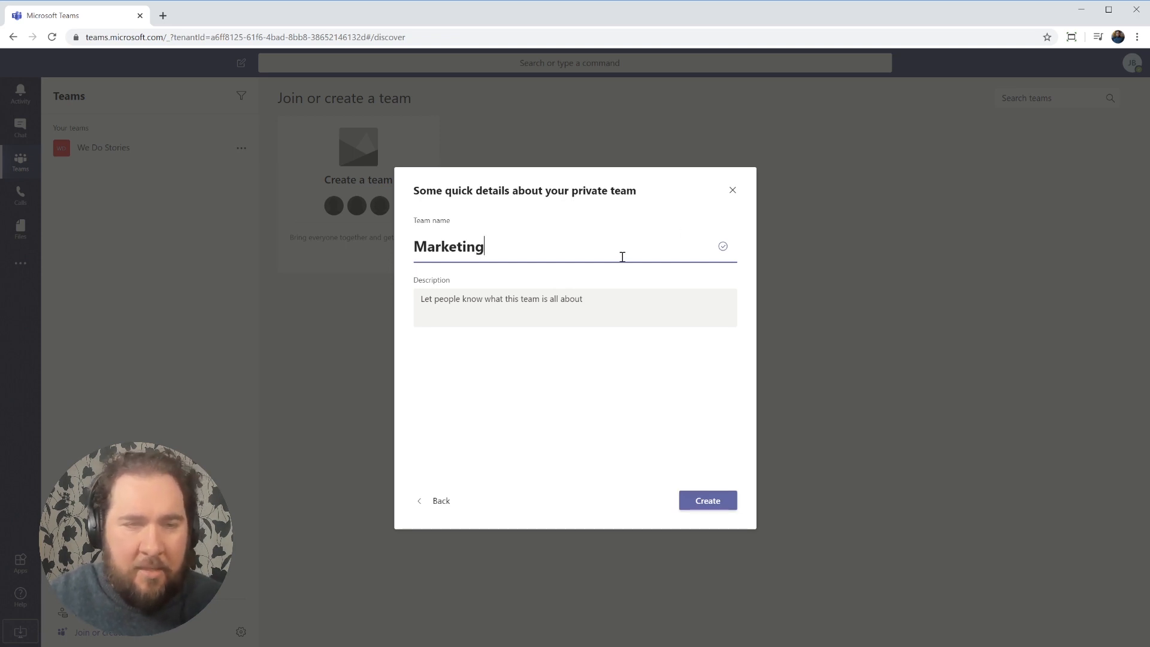
{"action": "left_click", "coordinate": [598, 311]}
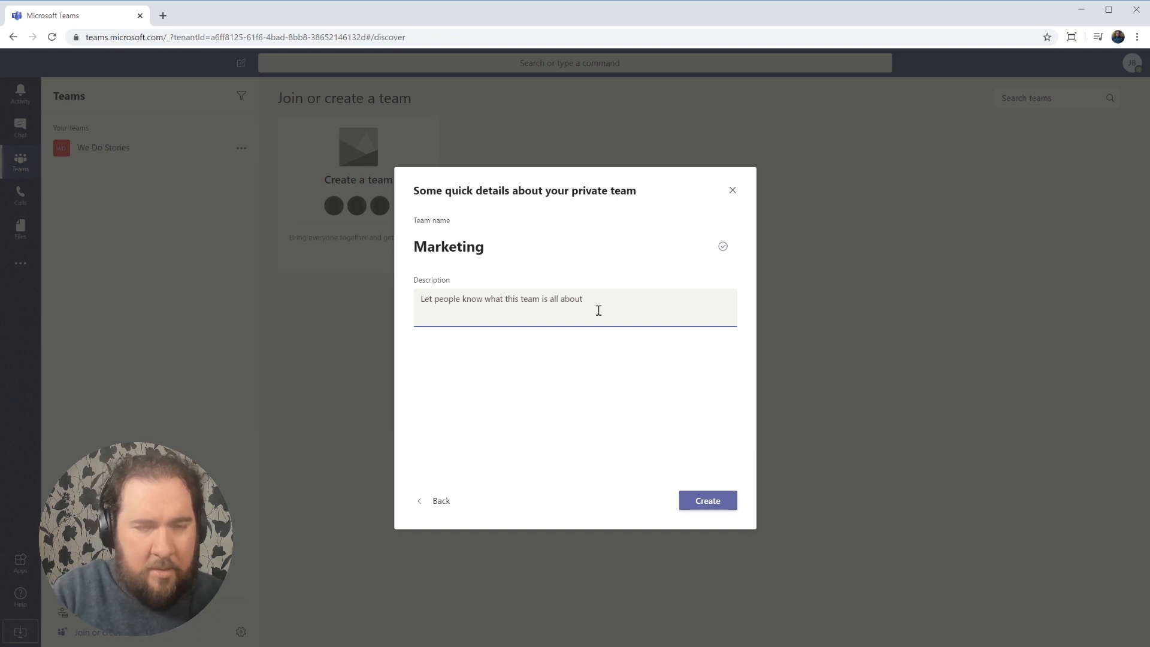
{"action": "type", "text": "Di"}
{"action": "key", "text": "BackSpace"}
{"action": "key", "text": "BackSpace"}
{"action": "type", "text": "Everyone"}
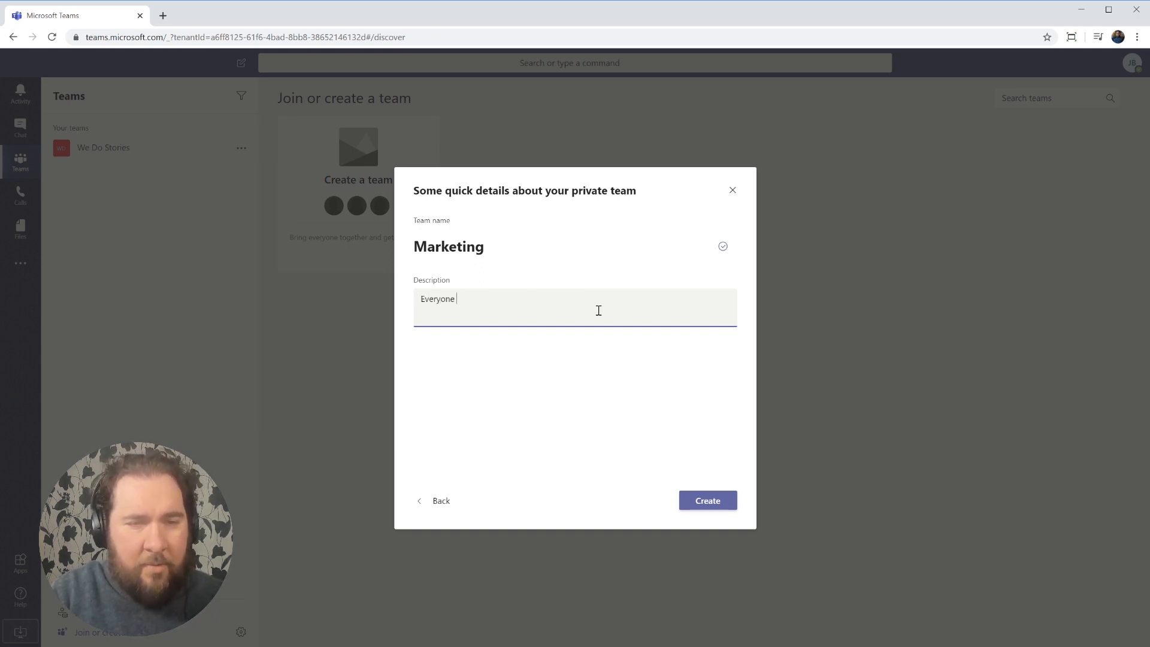
{"action": "type", "text": " in Digital Marketing"}
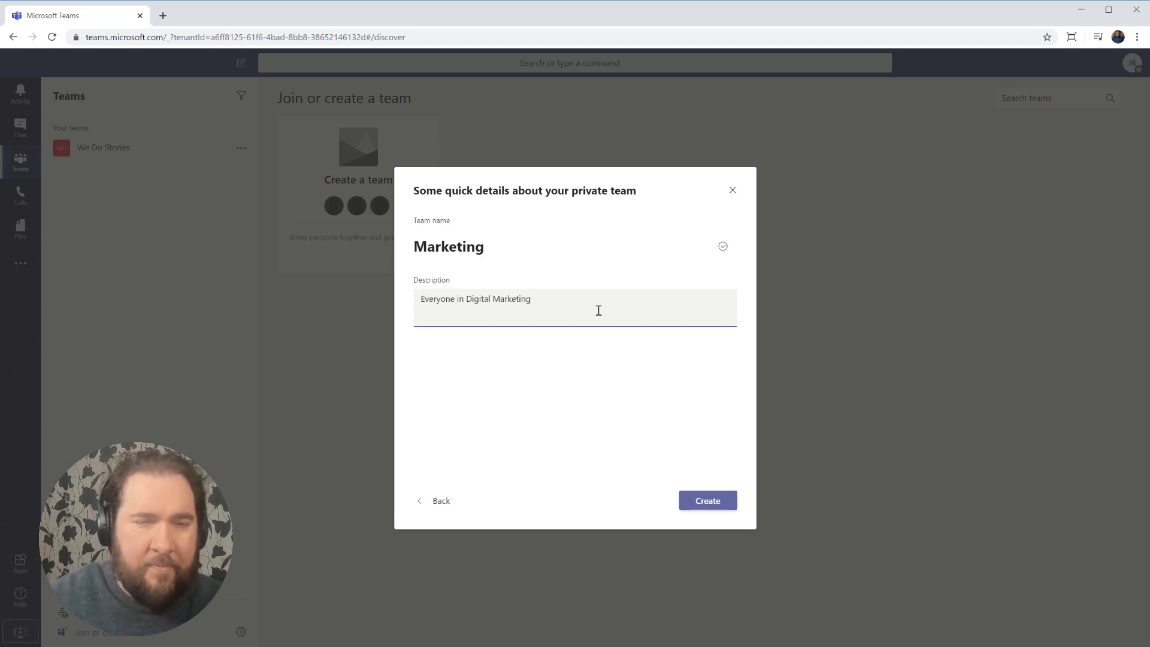
{"action": "left_click", "coordinate": [721, 505]}
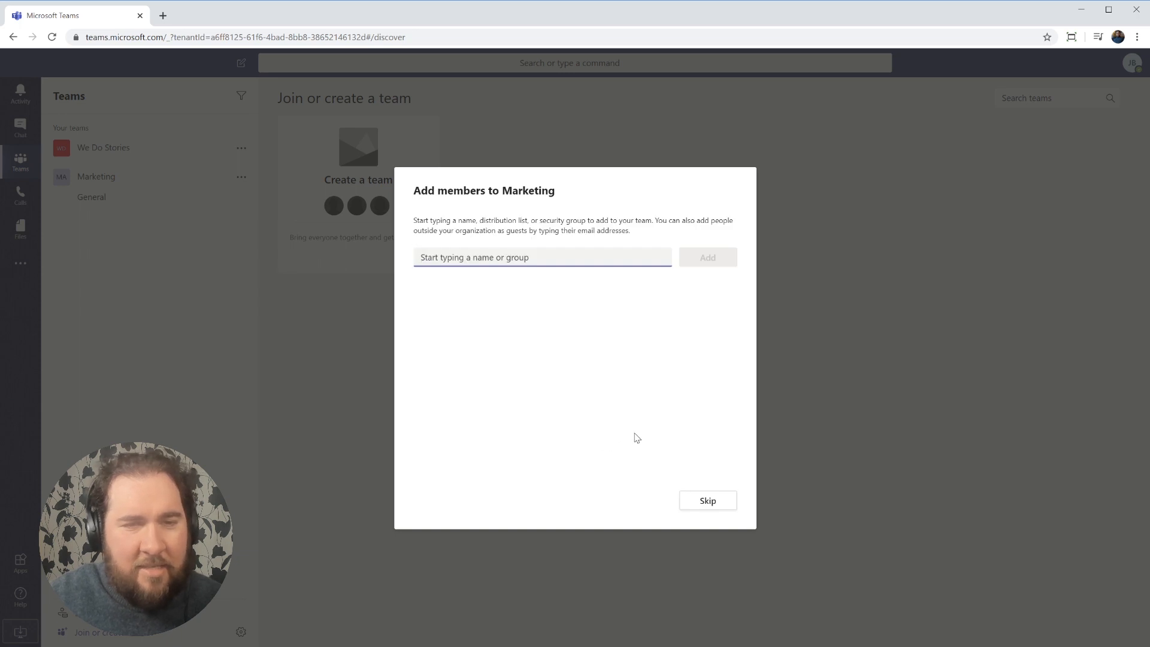
Add Demo to the Marketing team with the Member role and close the dialog.
{"action": "type", "text": "demo"}
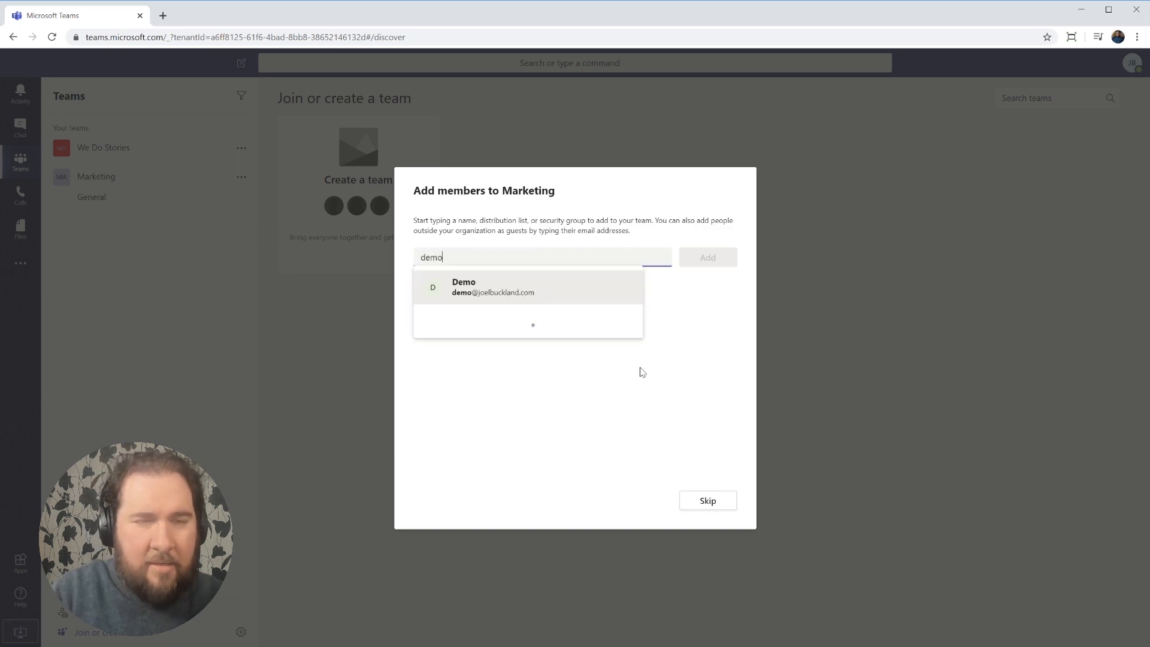
{"action": "left_click", "coordinate": [576, 300]}
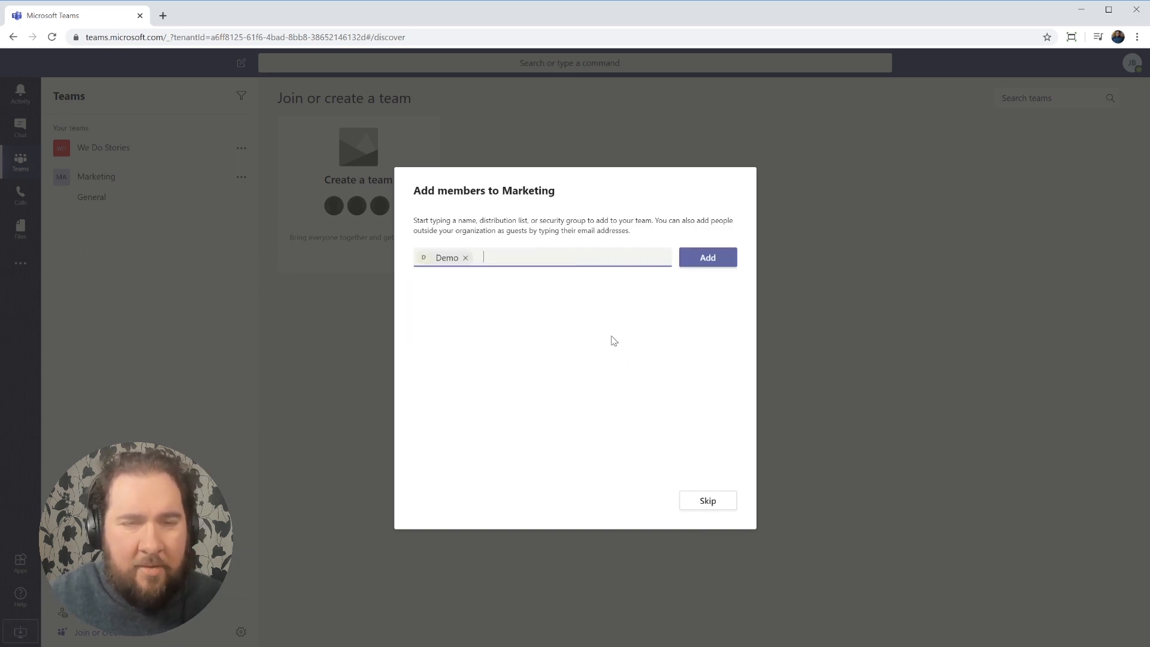
{"action": "left_click", "coordinate": [715, 256]}
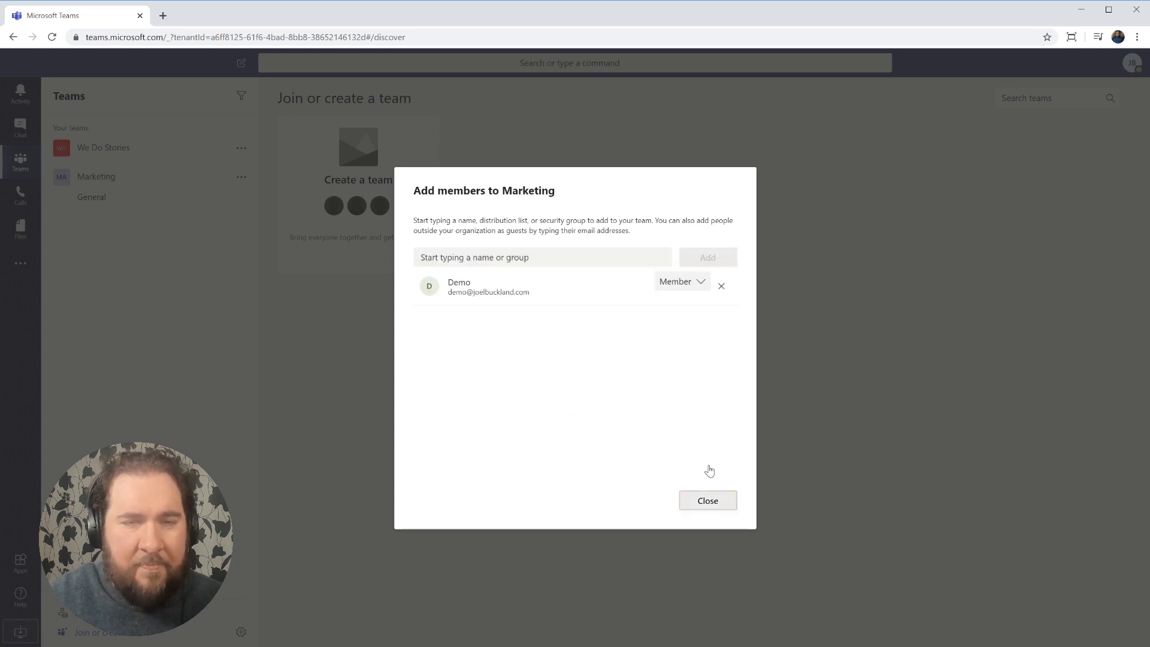
{"action": "left_click", "coordinate": [700, 282]}
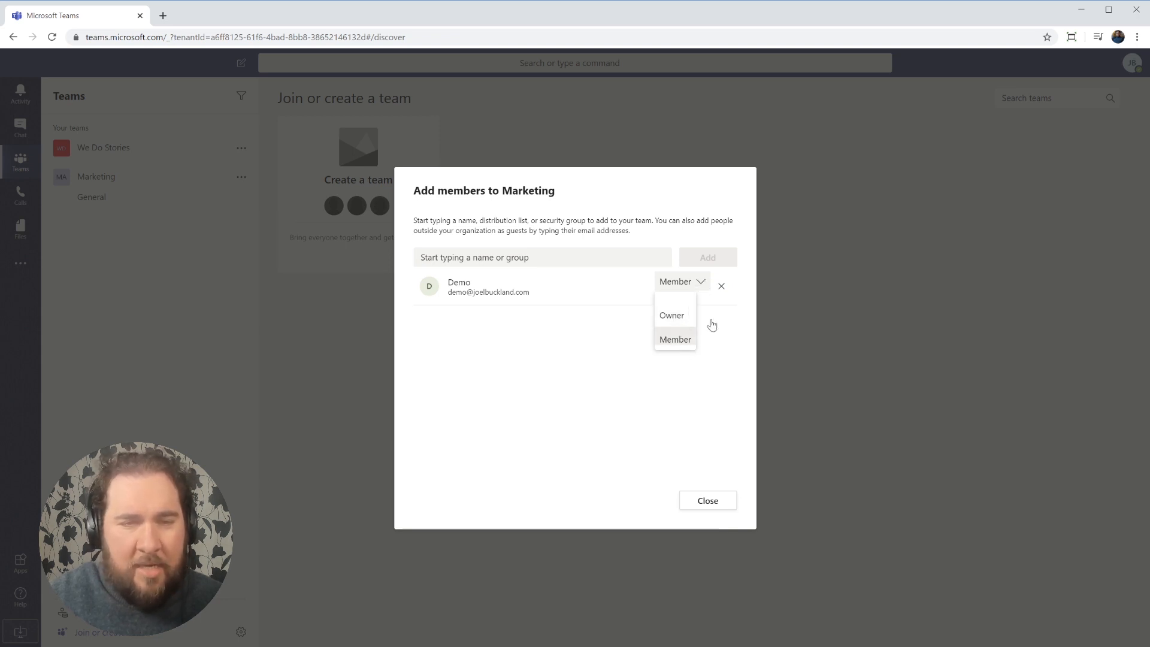
{"action": "left_click", "coordinate": [727, 400]}
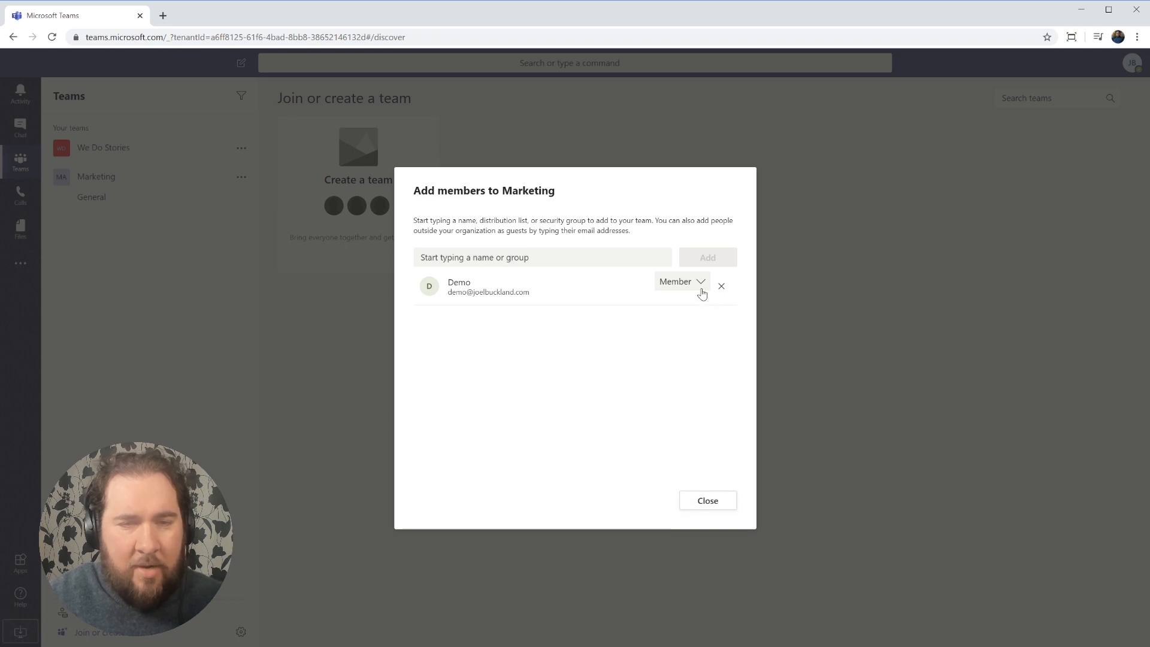
{"action": "left_click", "coordinate": [708, 500]}
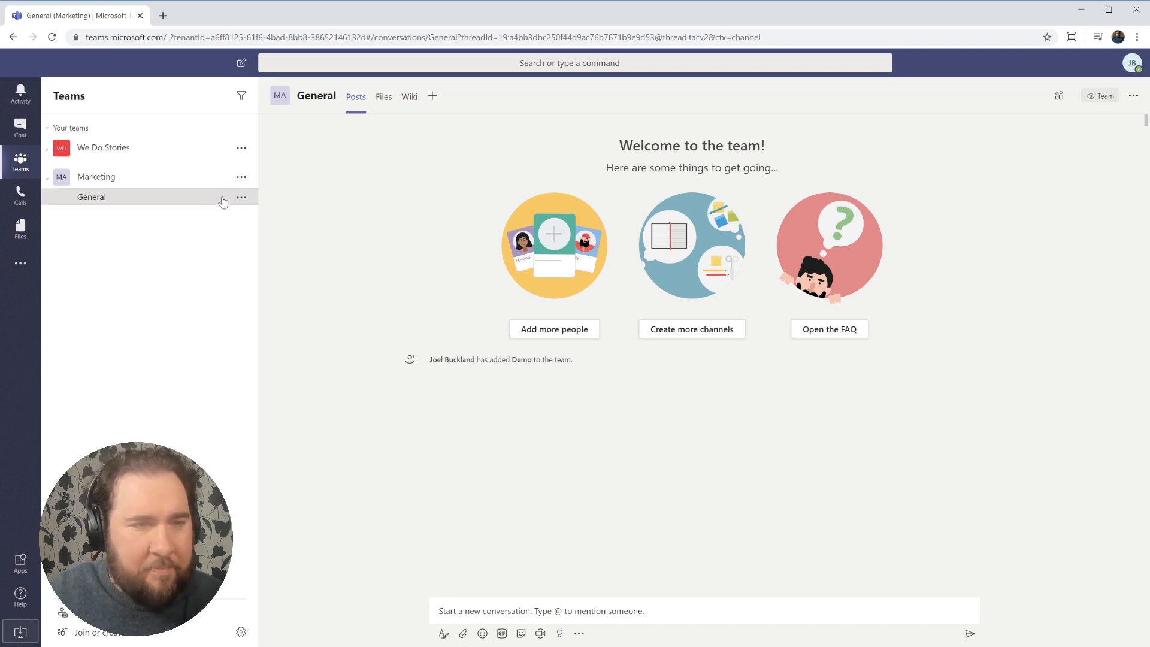
{"action": "left_click", "coordinate": [241, 179]}
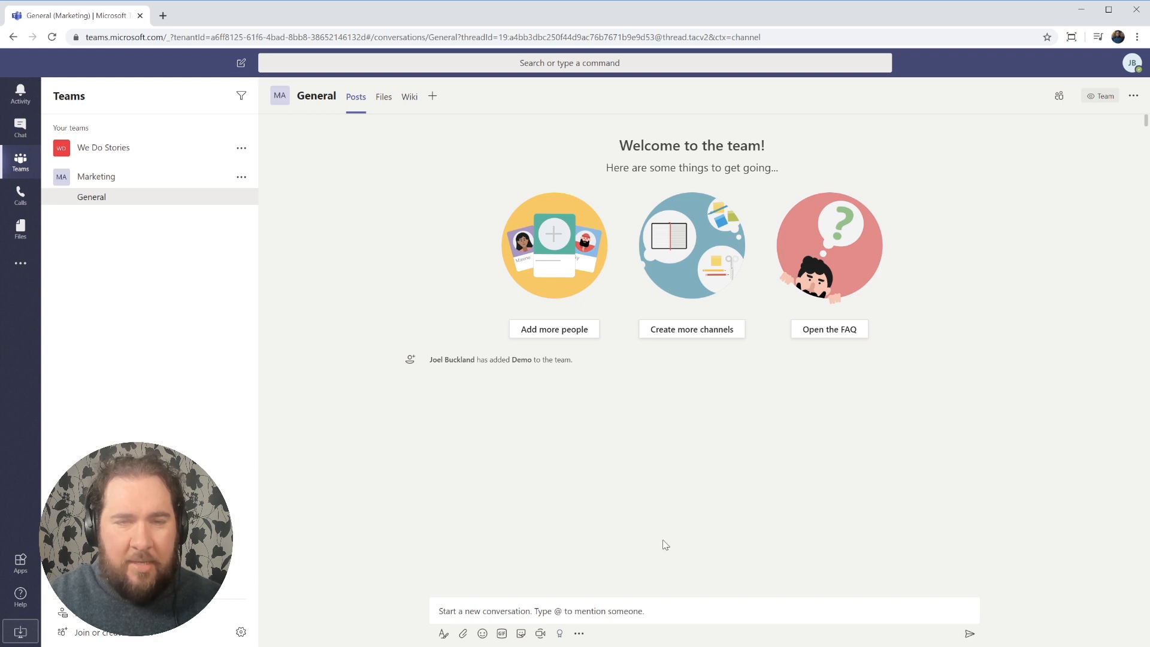
Begin adding a channel to the Marketing team, then cancel the form.
{"action": "left_click", "coordinate": [241, 178]}
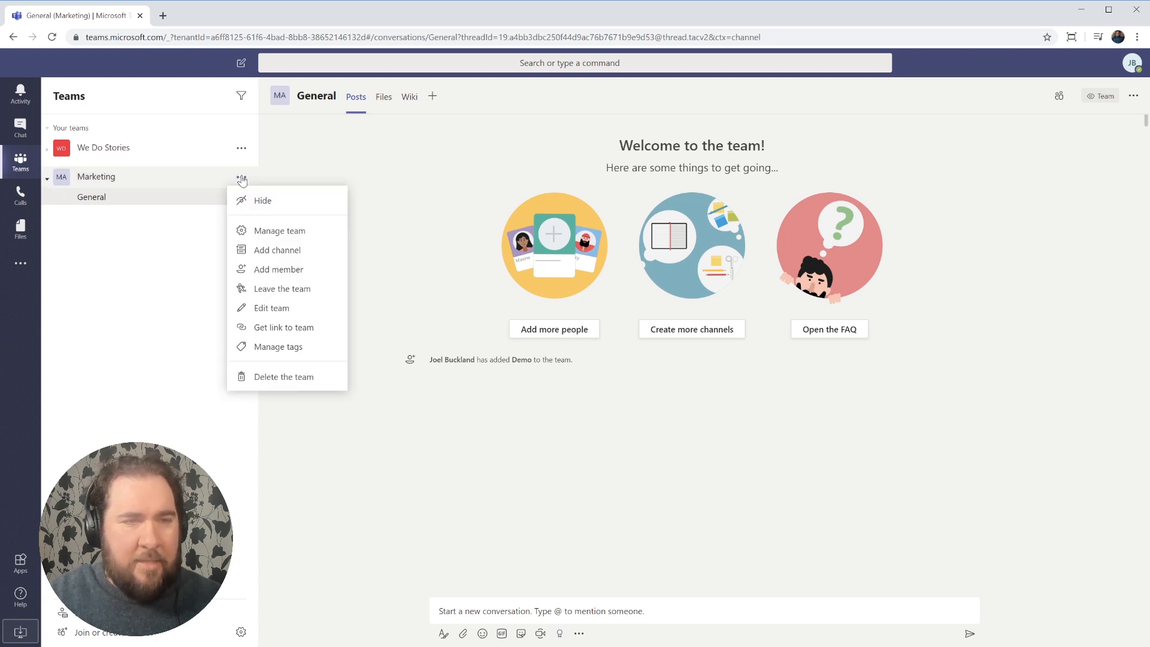
{"action": "left_click", "coordinate": [322, 251]}
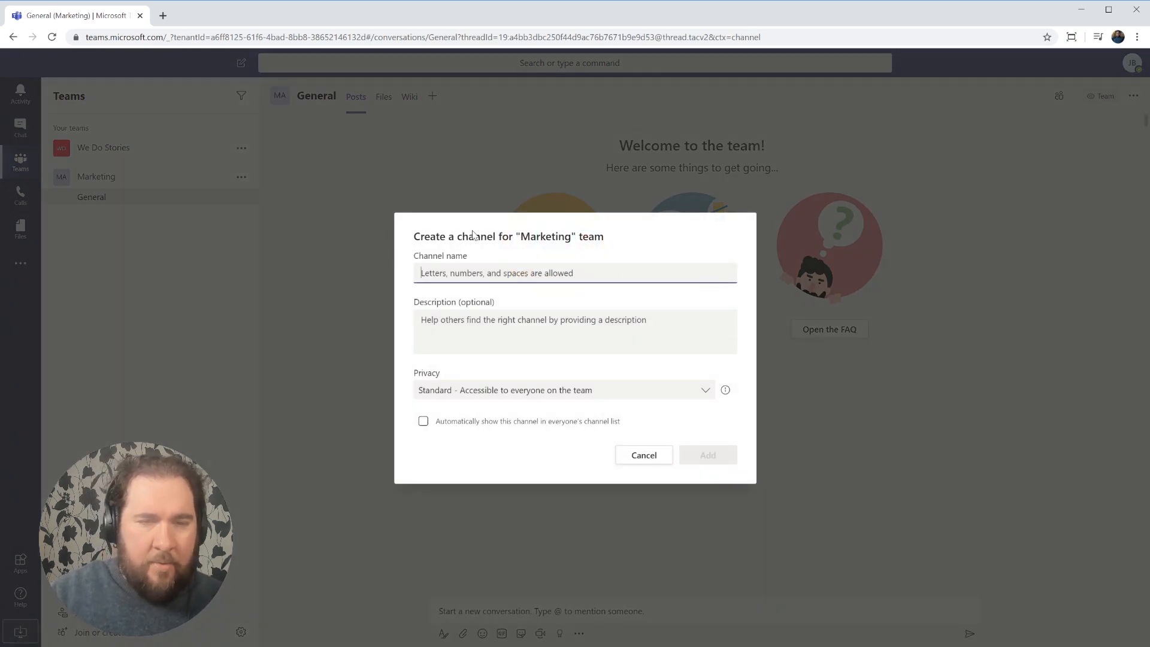
{"action": "left_click", "coordinate": [646, 458]}
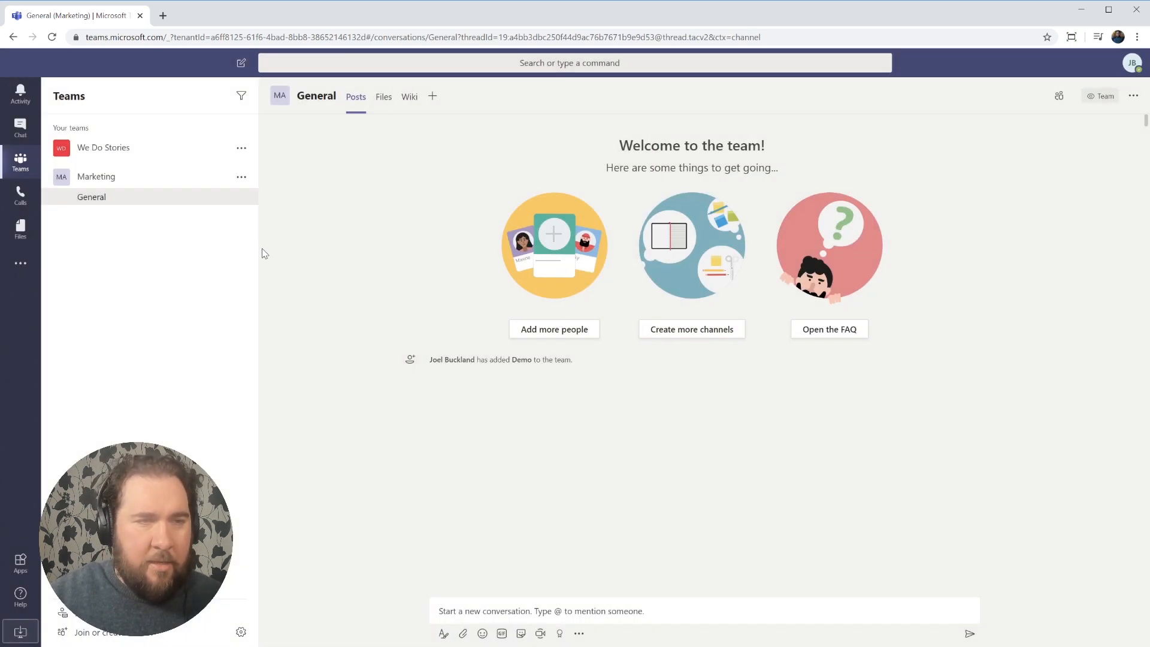
Create a Standard channel 'Social Media' in Marketing, described as 'Social media planning'.
{"action": "left_click", "coordinate": [240, 179]}
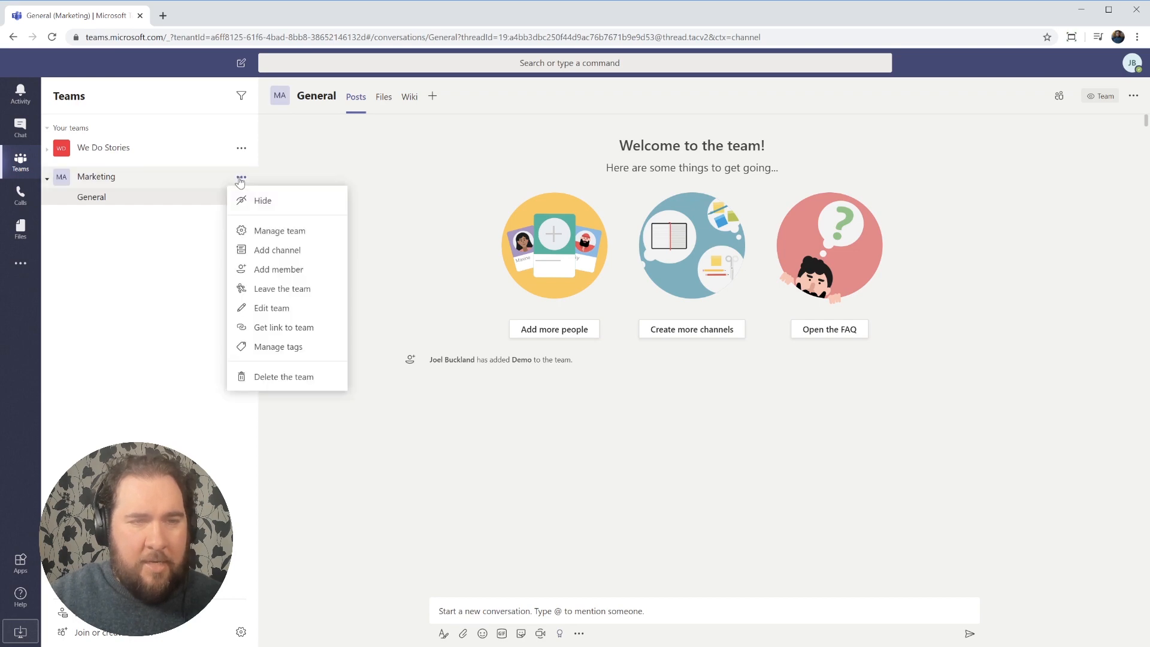
{"action": "left_click", "coordinate": [316, 256]}
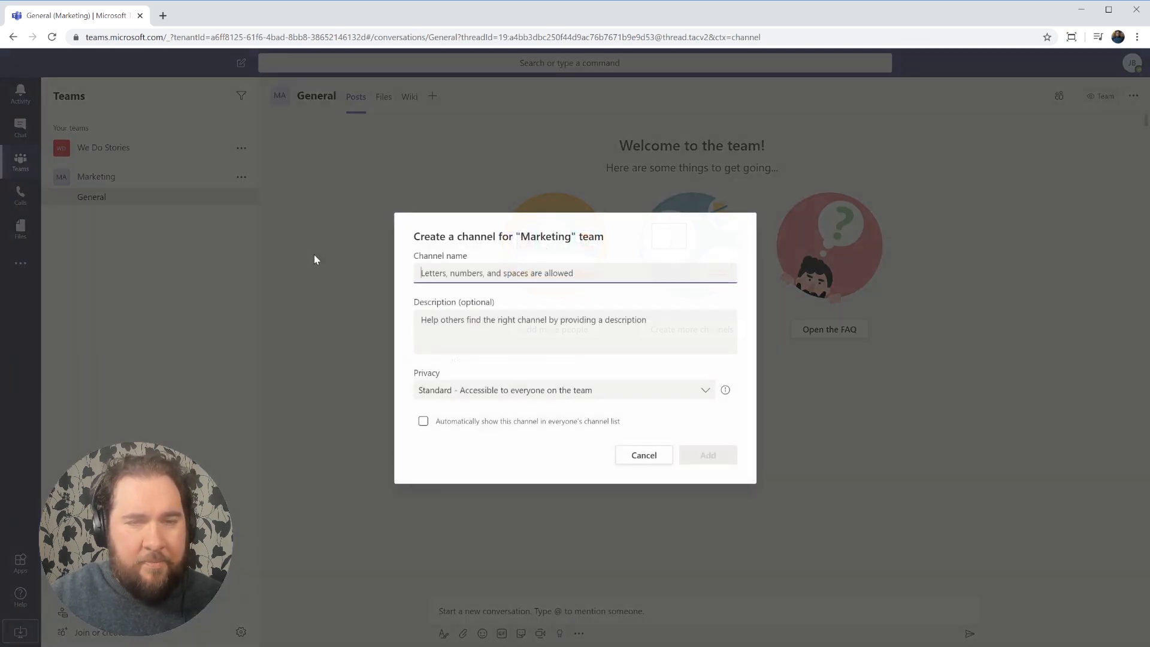
{"action": "type", "text": "Social Media"}
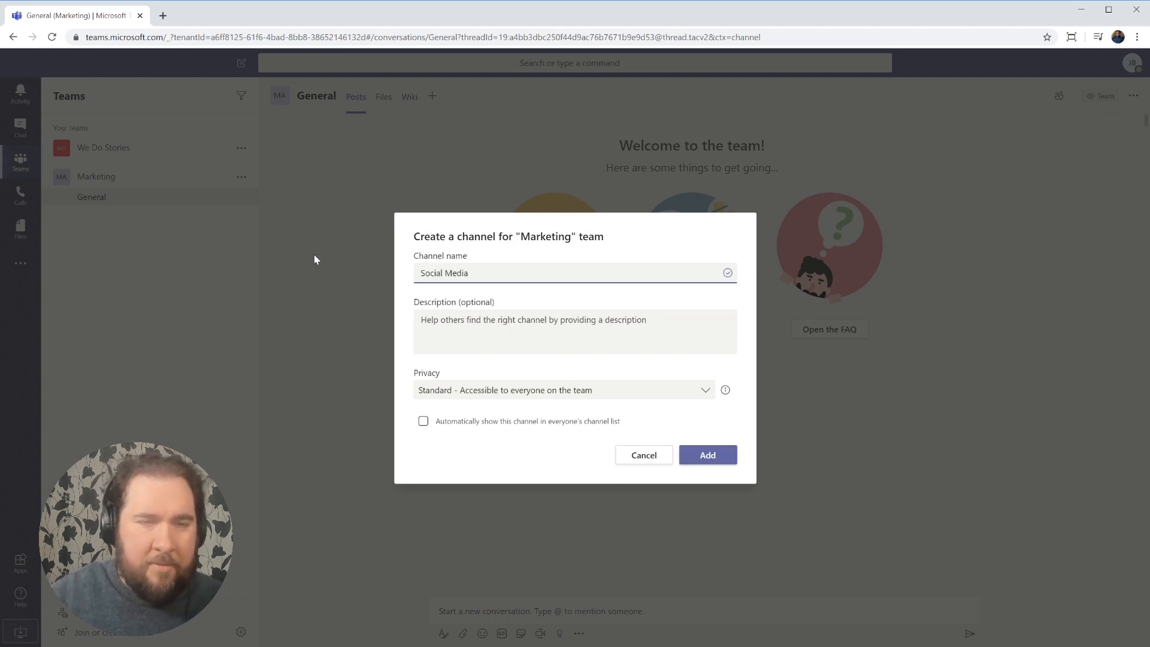
{"action": "left_click", "coordinate": [458, 322]}
{"action": "type", "text": "Social media"}
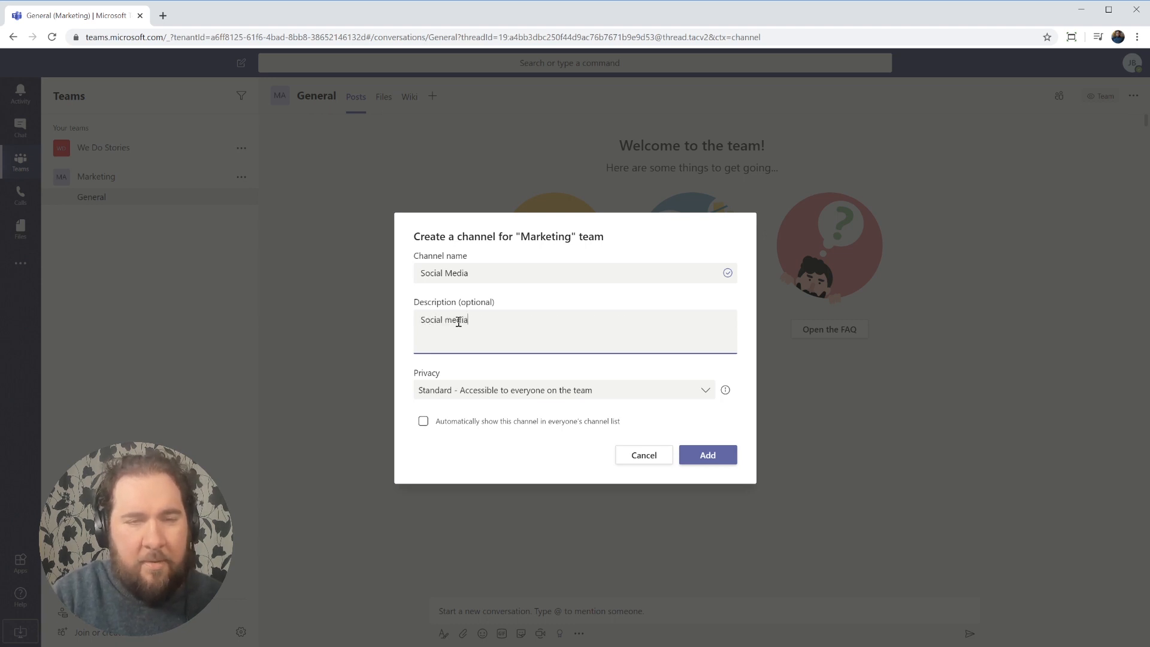
{"action": "type", "text": " plannin"}
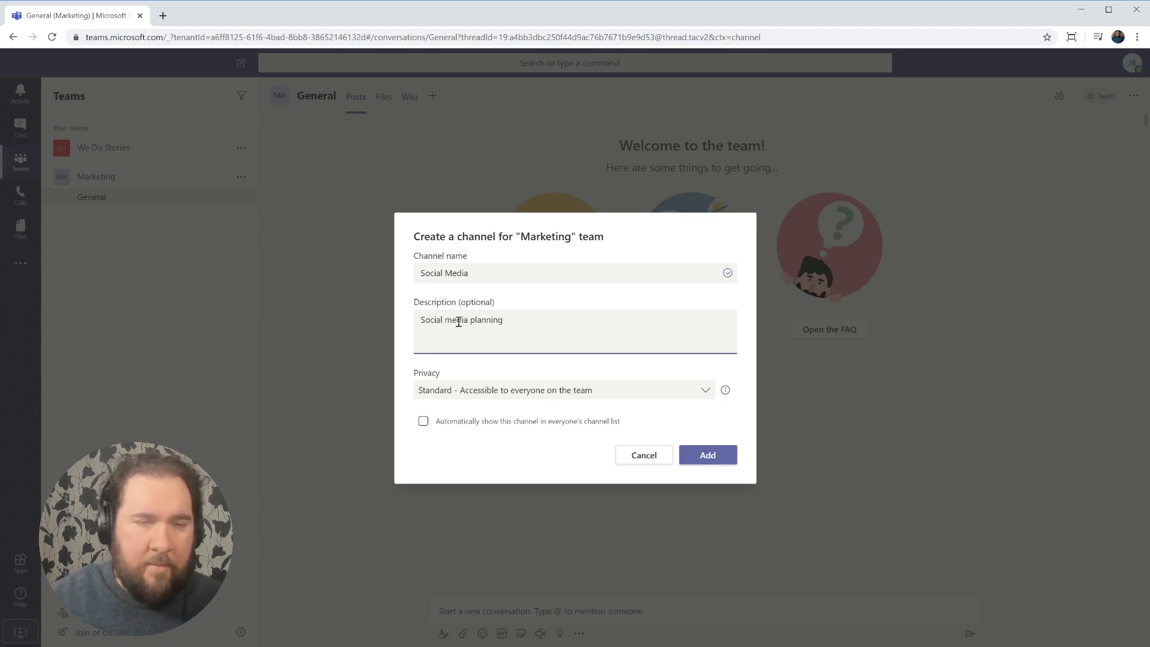
{"action": "type", "text": "g"}
{"action": "left_click", "coordinate": [691, 386]}
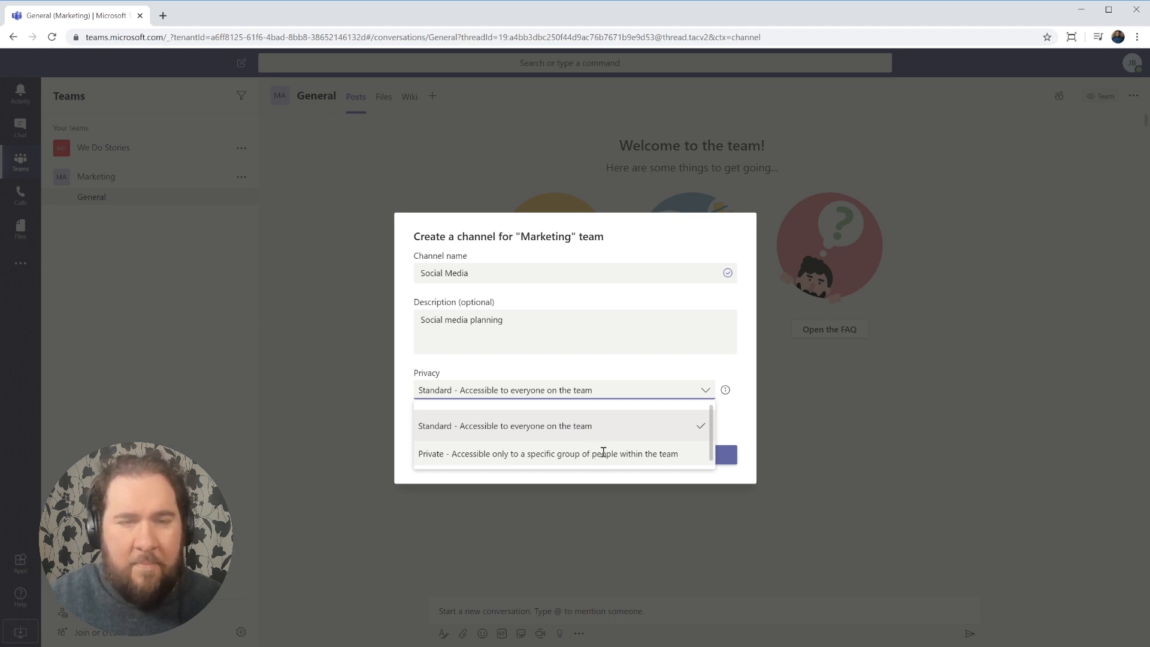
{"action": "left_click", "coordinate": [655, 376]}
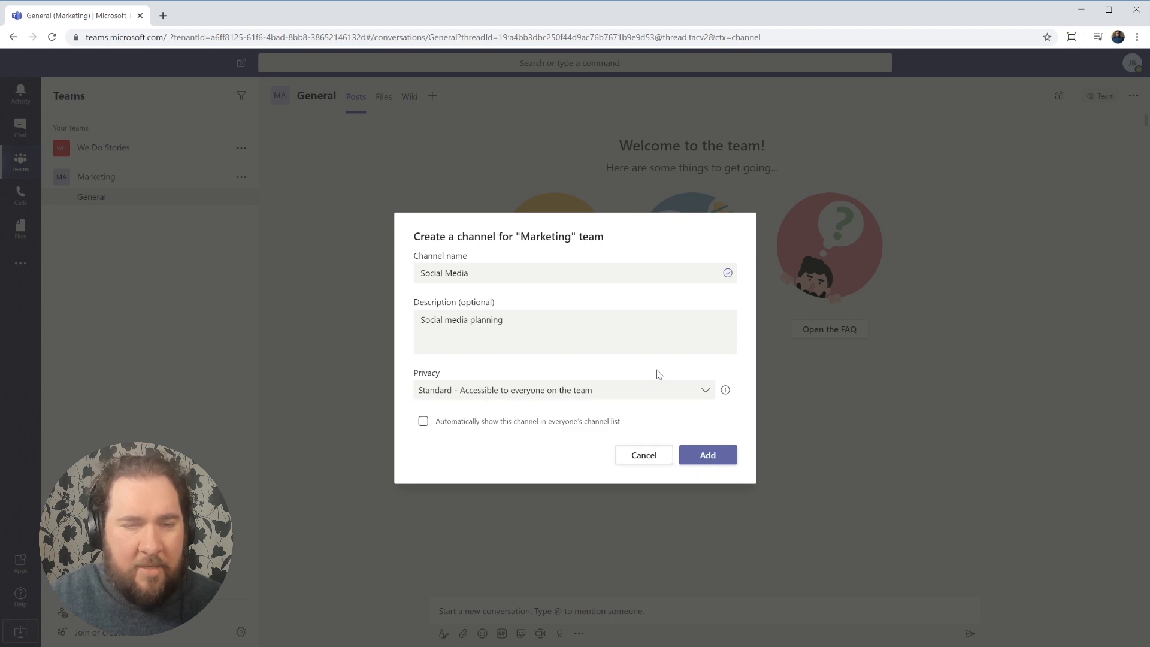
{"action": "left_click", "coordinate": [690, 461]}
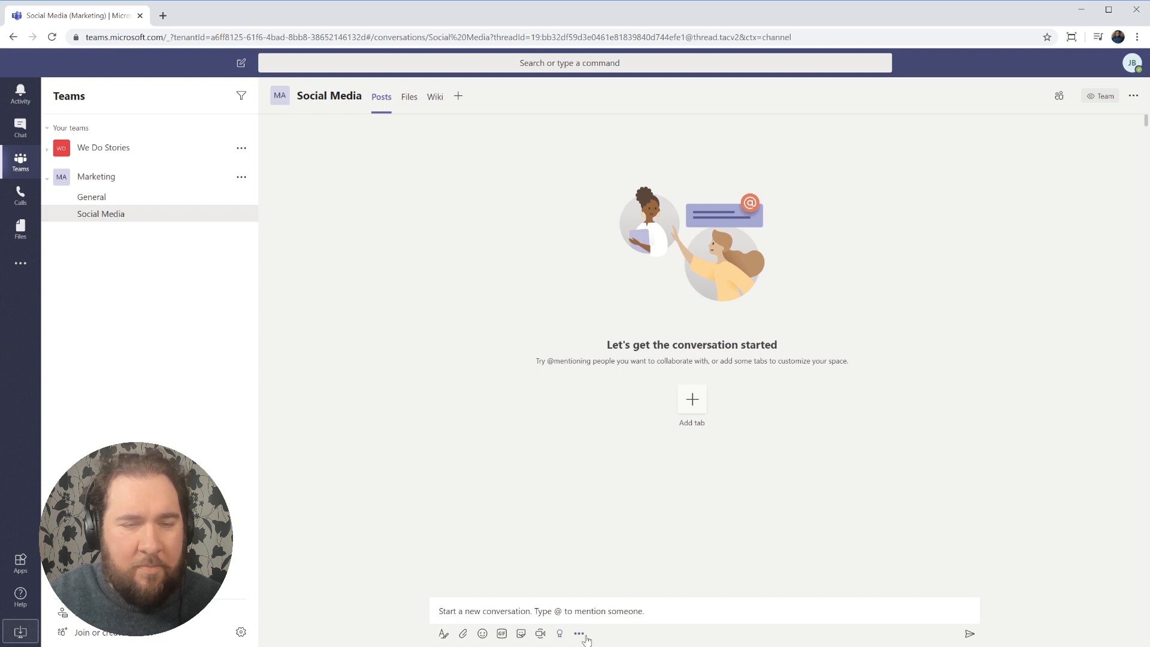
Post the message 'What's our next tweet' in the Social Media channel.
{"action": "left_click", "coordinate": [595, 611]}
{"action": "type", "text": "W"}
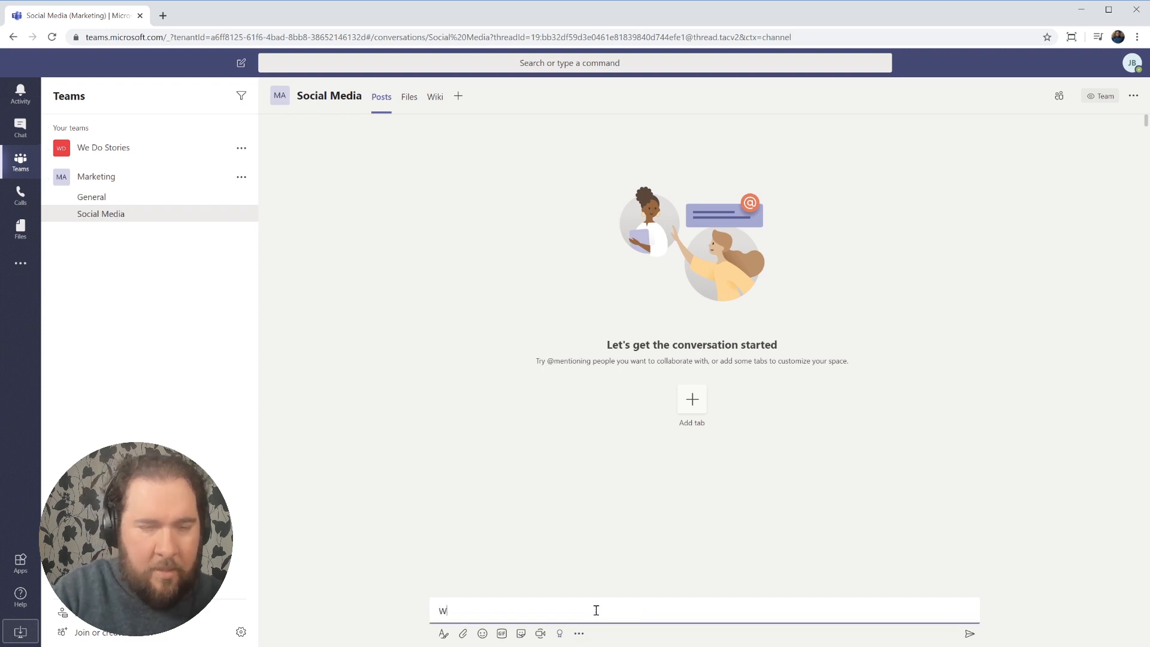
{"action": "type", "text": "hat's our ne"}
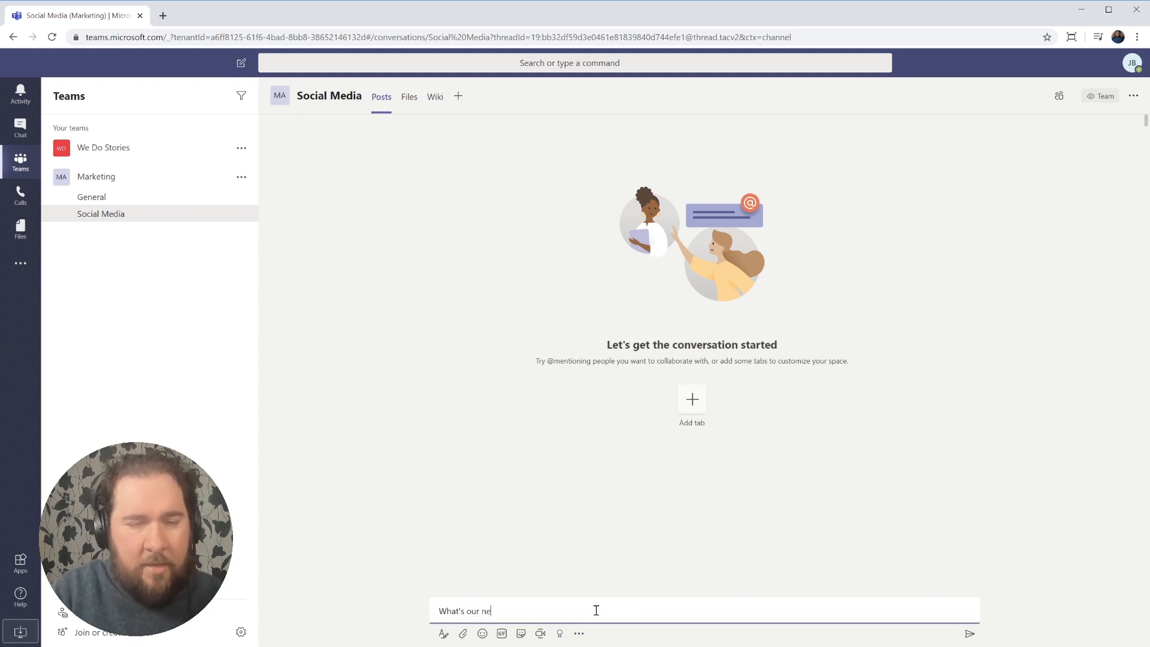
{"action": "type", "text": "xt tweet"}
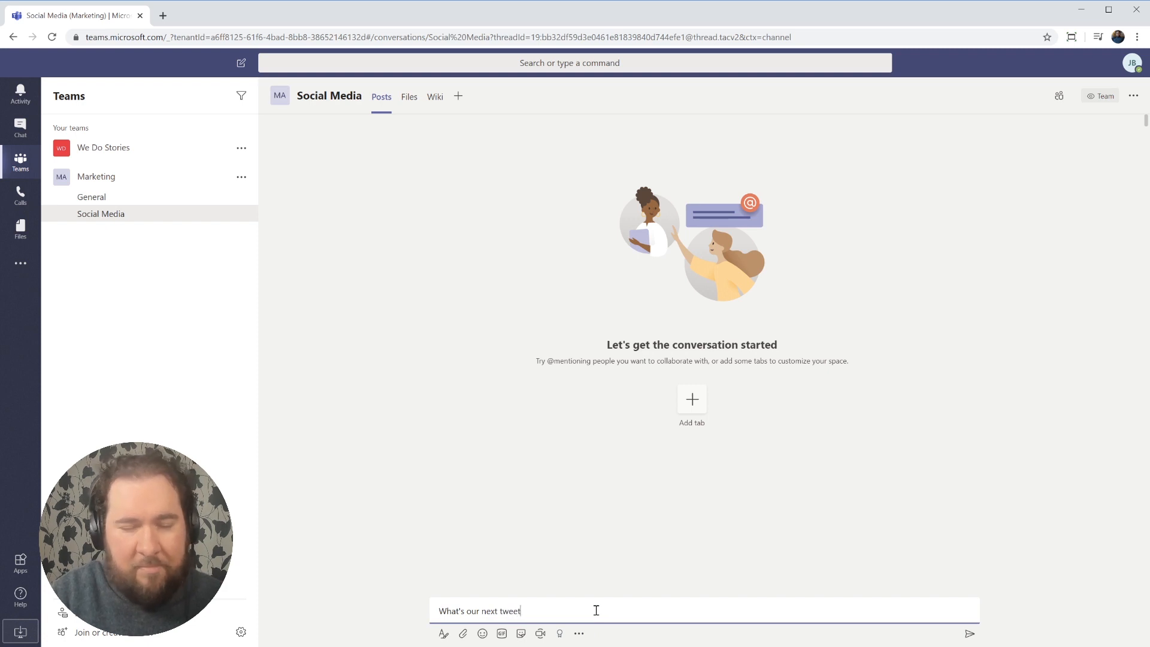
{"action": "key", "text": "Return"}
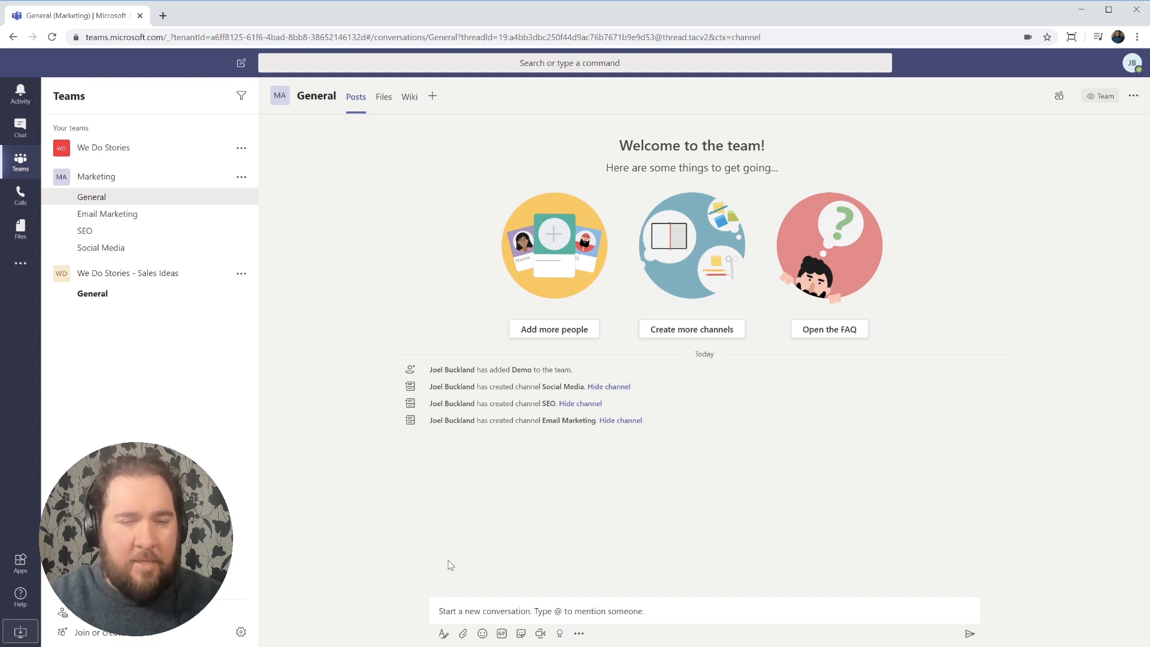
Post Demo File.docx in Marketing's General channel with the message 'I wanted to share this'.
{"action": "left_click", "coordinate": [464, 636]}
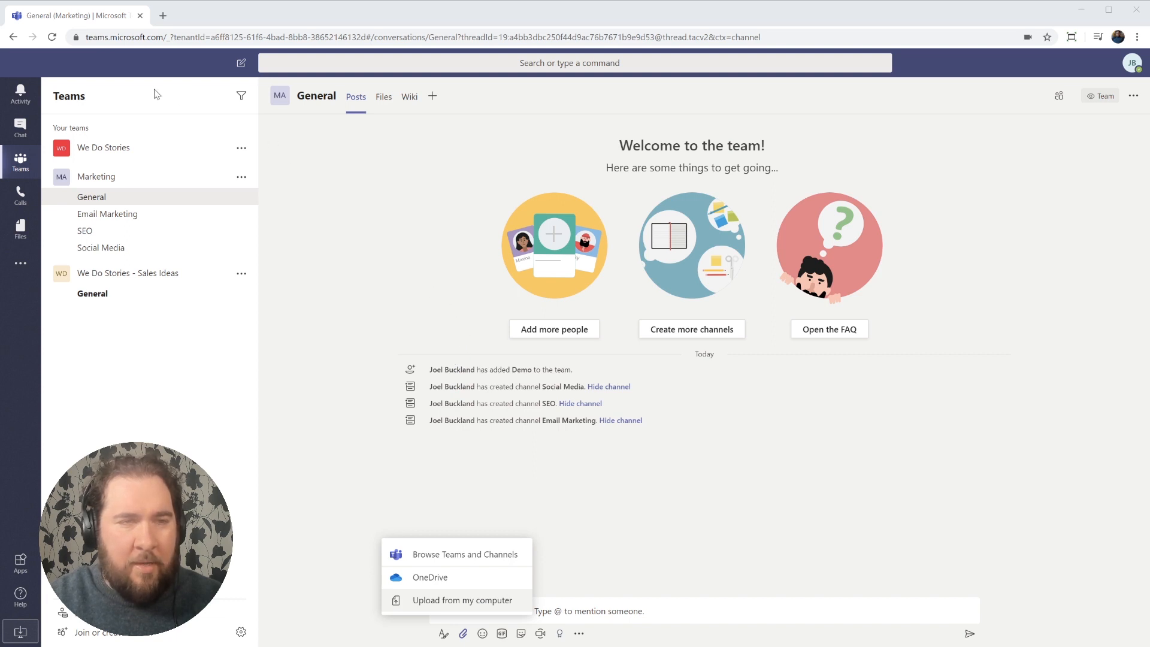
{"action": "left_click", "coordinate": [623, 420]}
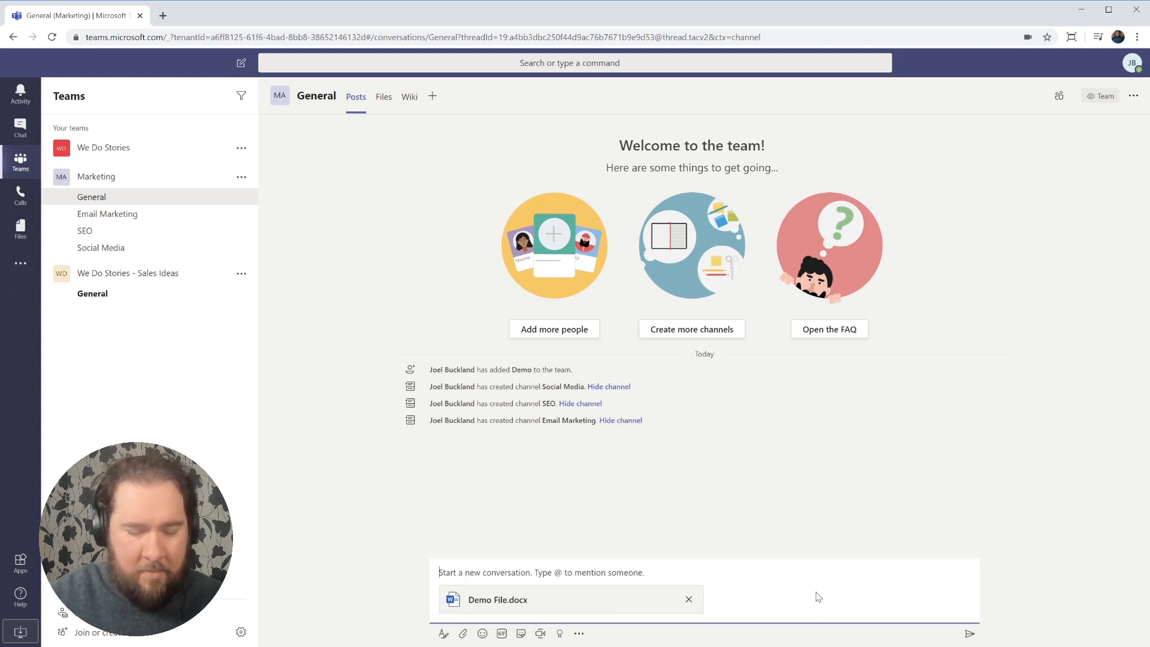
{"action": "type", "text": "I wanted to share this"}
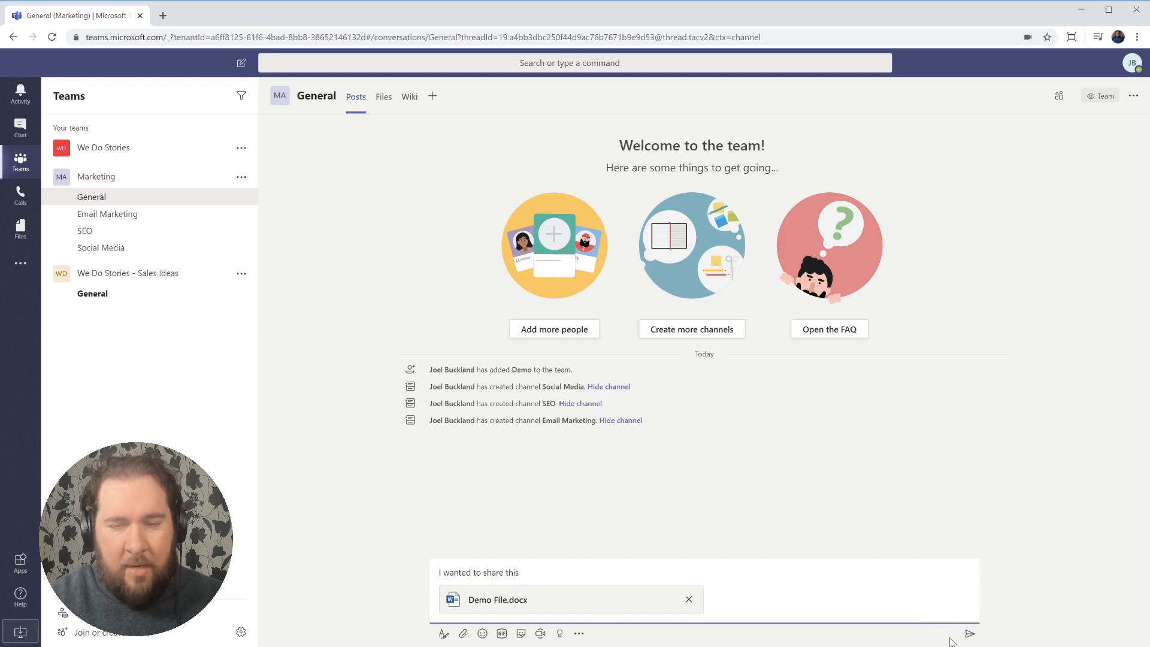
{"action": "left_click", "coordinate": [969, 633]}
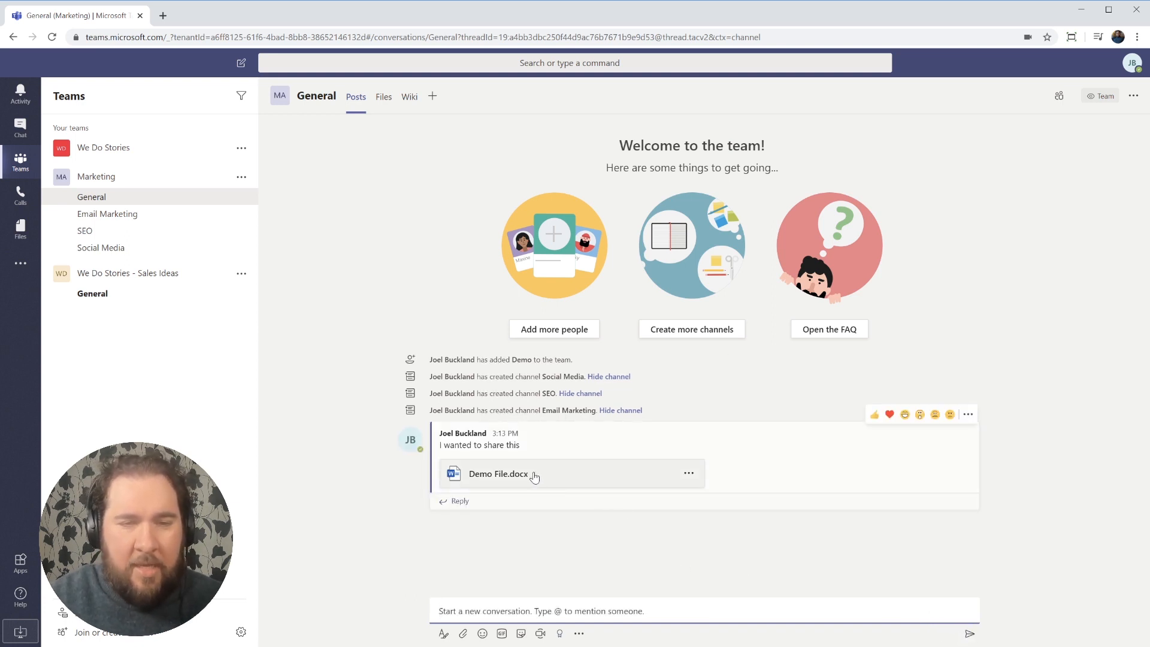
{"action": "left_click", "coordinate": [381, 103]}
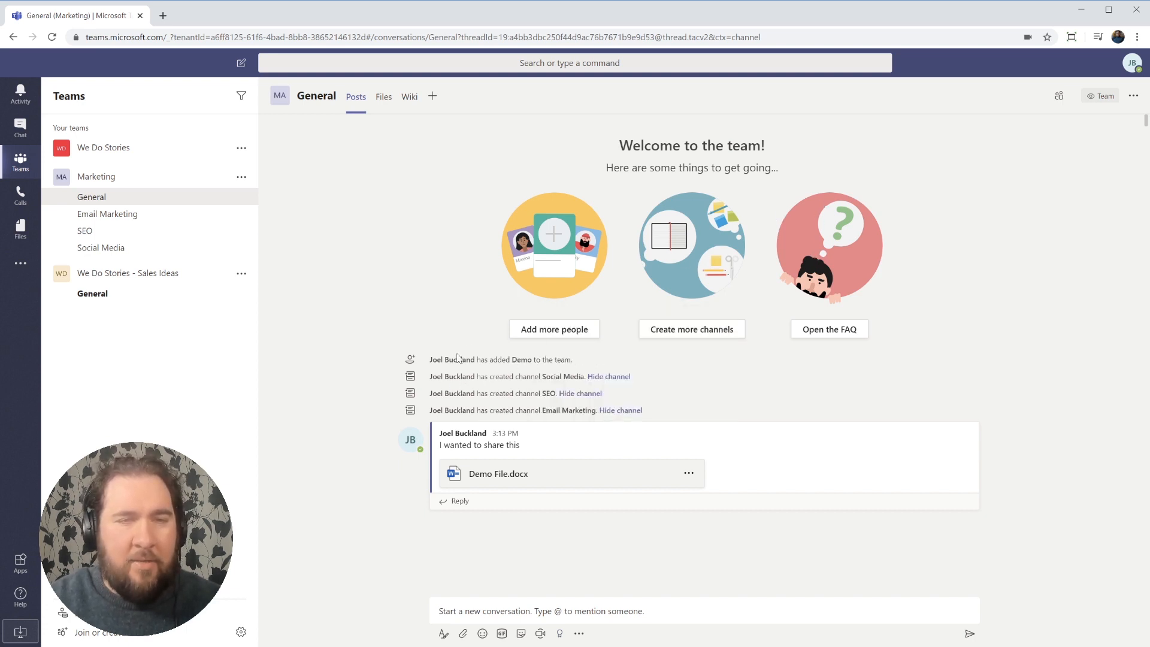
Pin Demo File.docx to the top of the General channel's Files tab.
{"action": "left_click", "coordinate": [383, 99]}
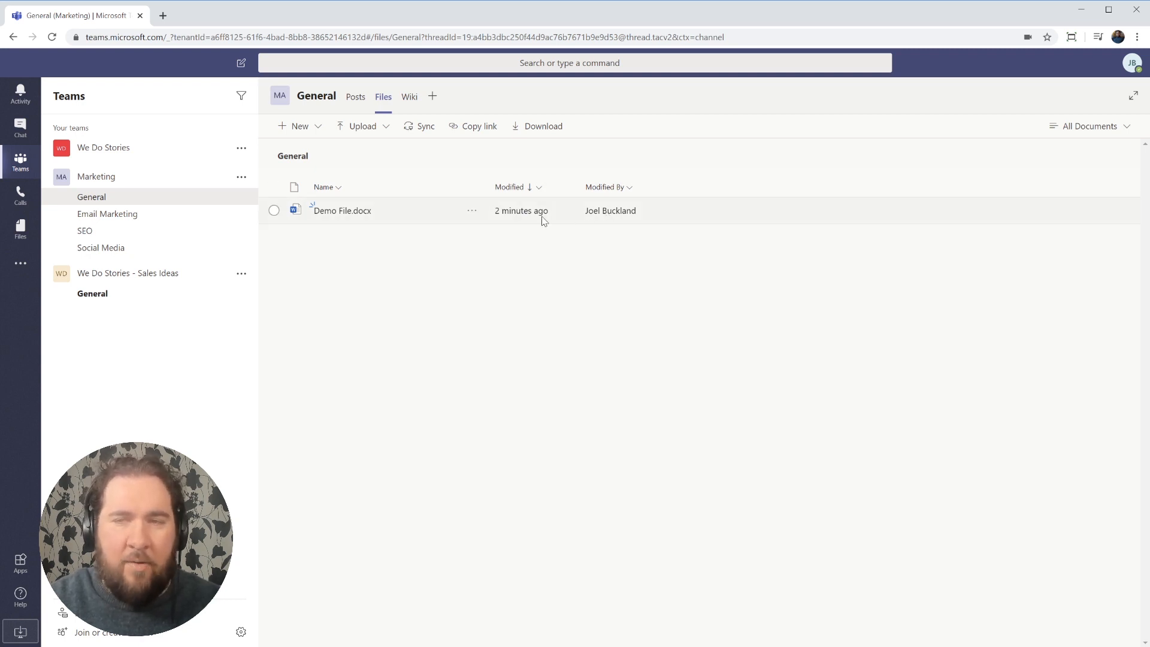
{"action": "left_click", "coordinate": [274, 211]}
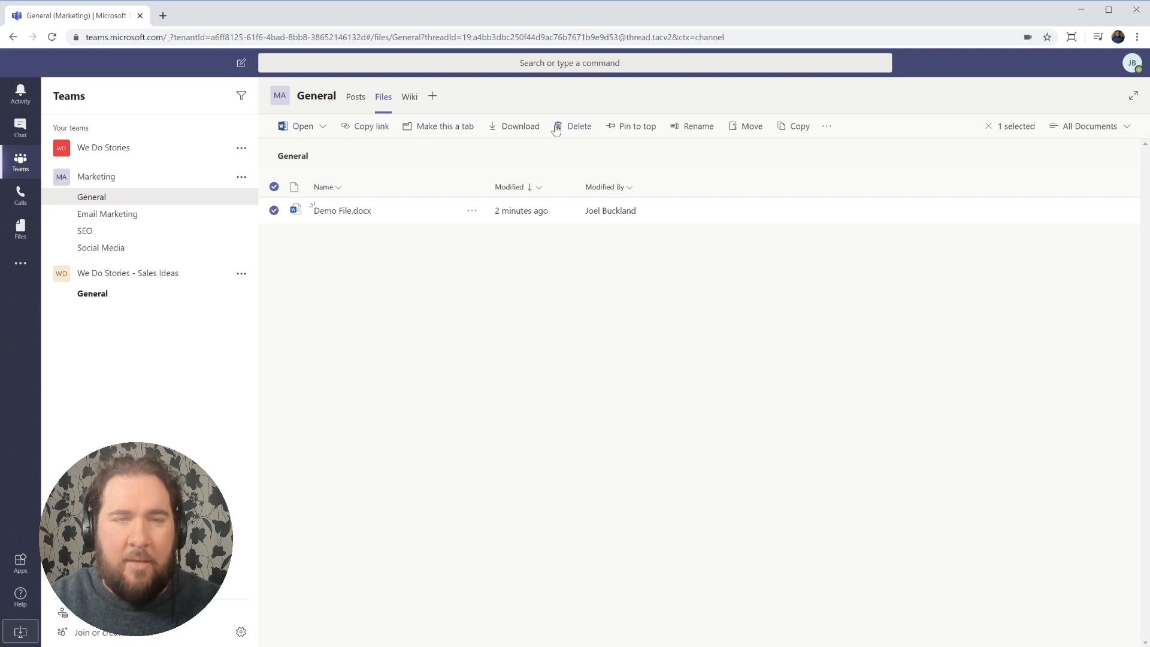
{"action": "left_click", "coordinate": [649, 136]}
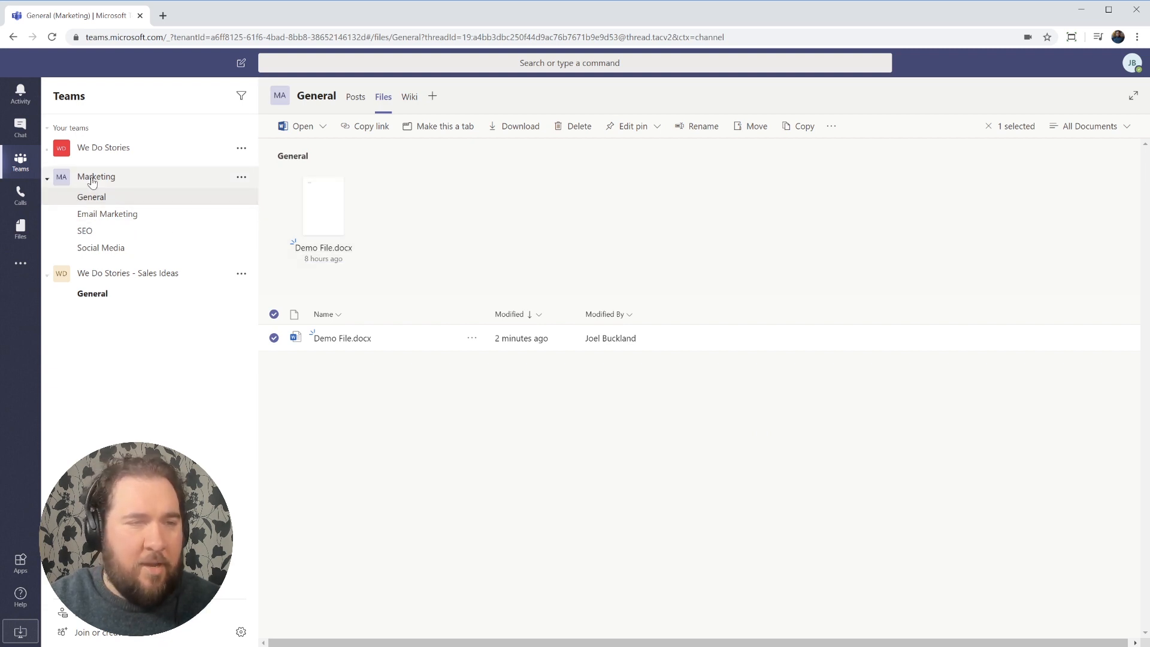
Select Demo File.docx in the Files area and show the cloud storage provider choices.
{"action": "left_click", "coordinate": [20, 194]}
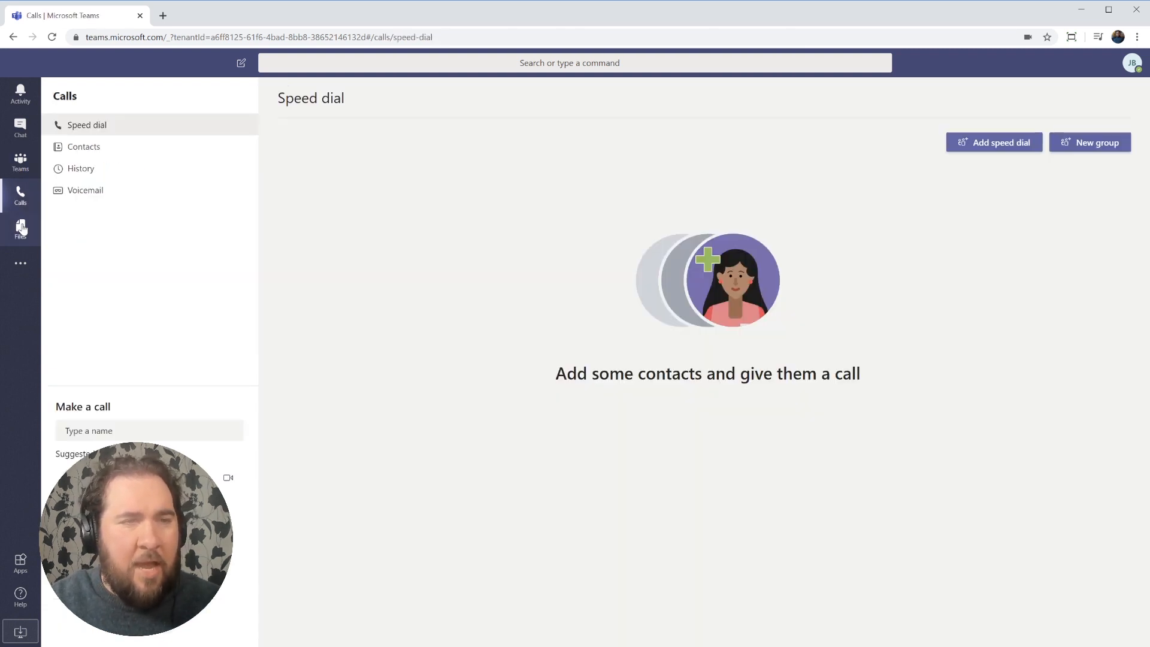
{"action": "left_click", "coordinate": [22, 230]}
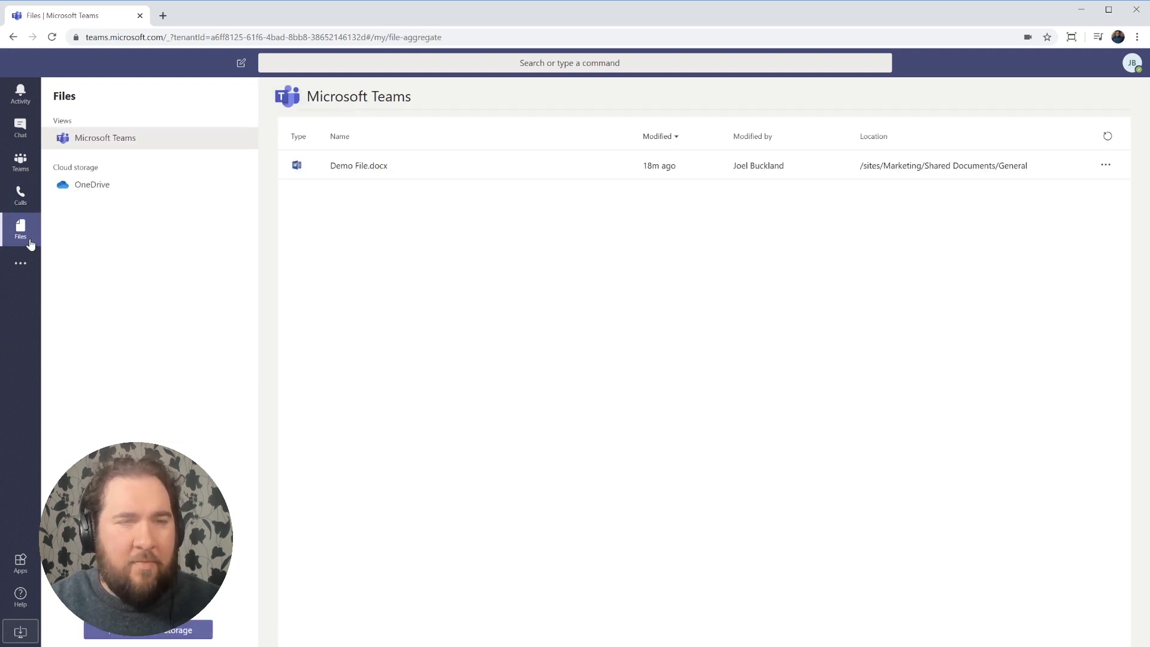
{"action": "left_click", "coordinate": [405, 168]}
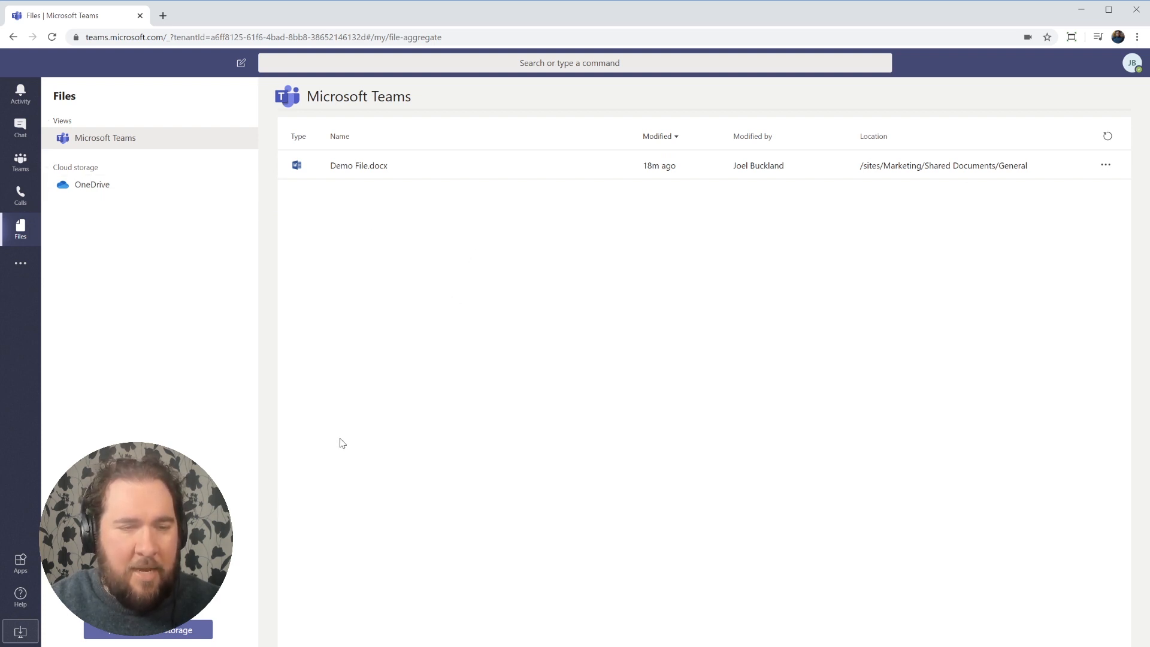
{"action": "left_click", "coordinate": [146, 636]}
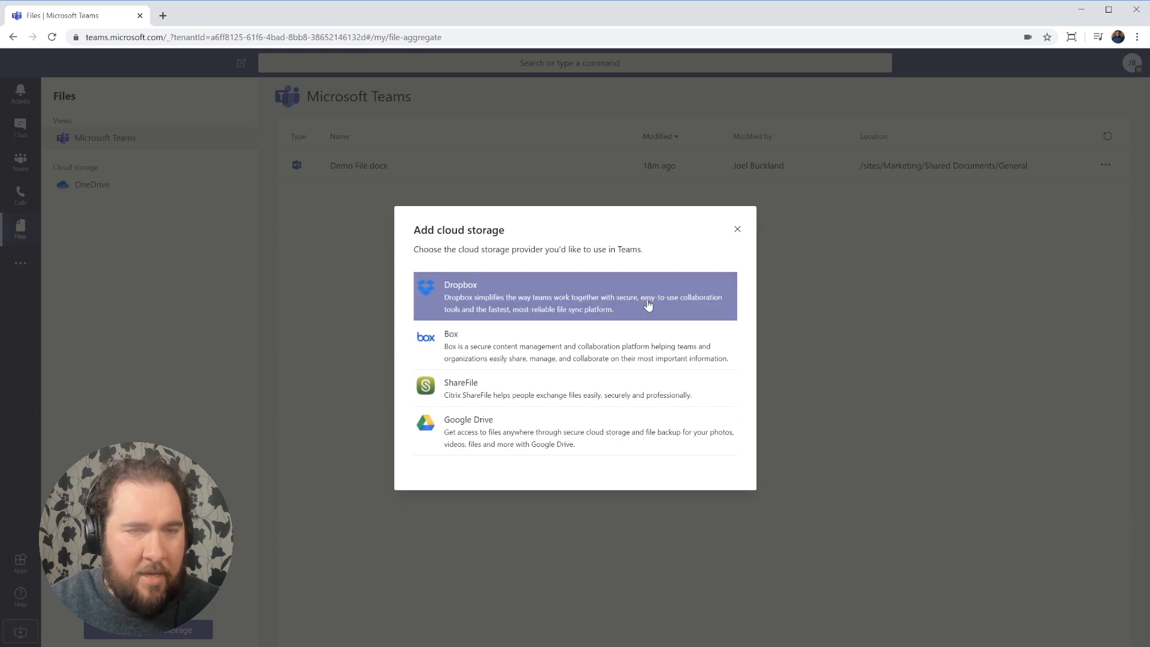
Close the Add cloud storage dialog.
{"action": "left_click", "coordinate": [736, 230]}
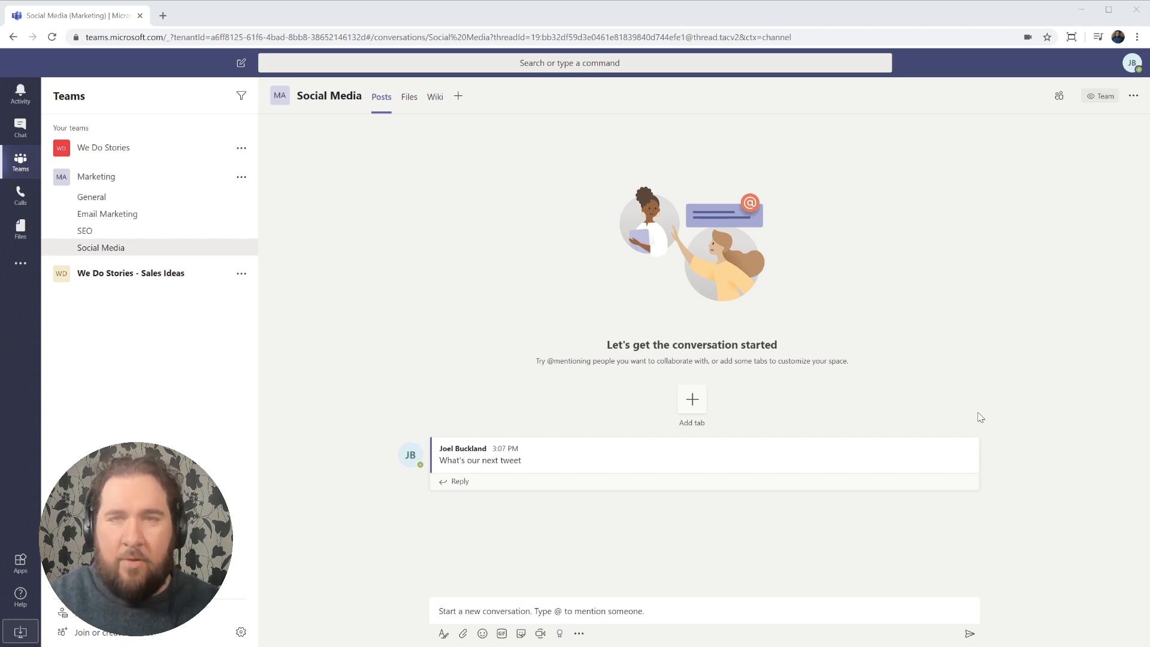
Start an instant meeting titled 'Team Meeting' from the Social Media channel.
{"action": "left_click", "coordinate": [542, 635]}
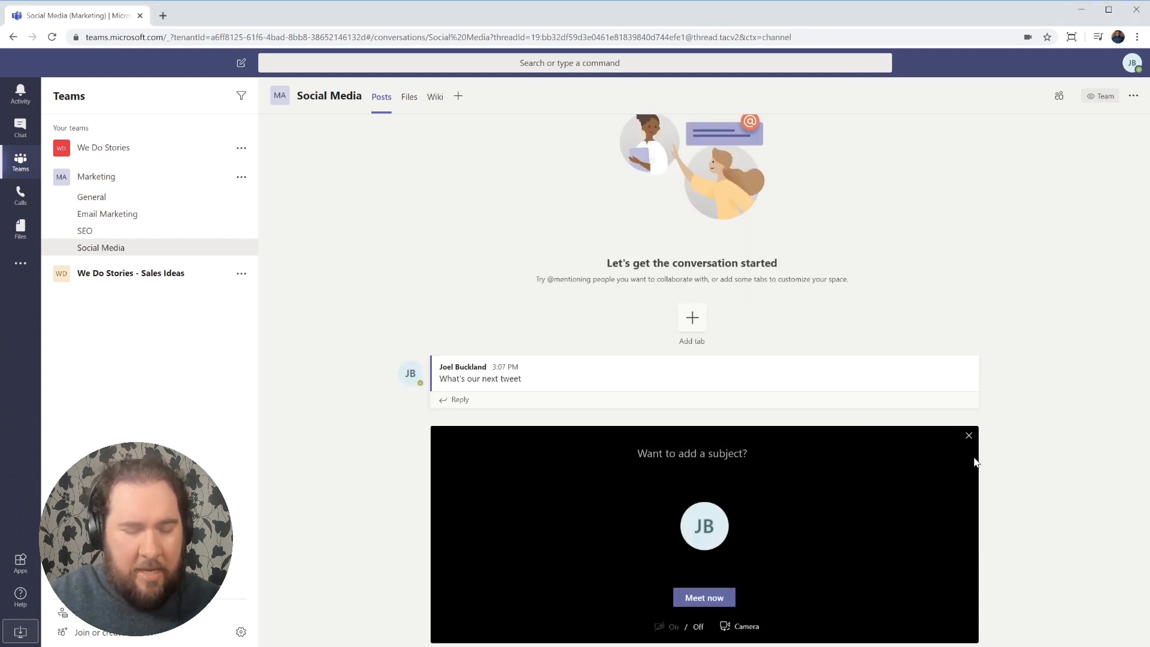
{"action": "type", "text": "Team"}
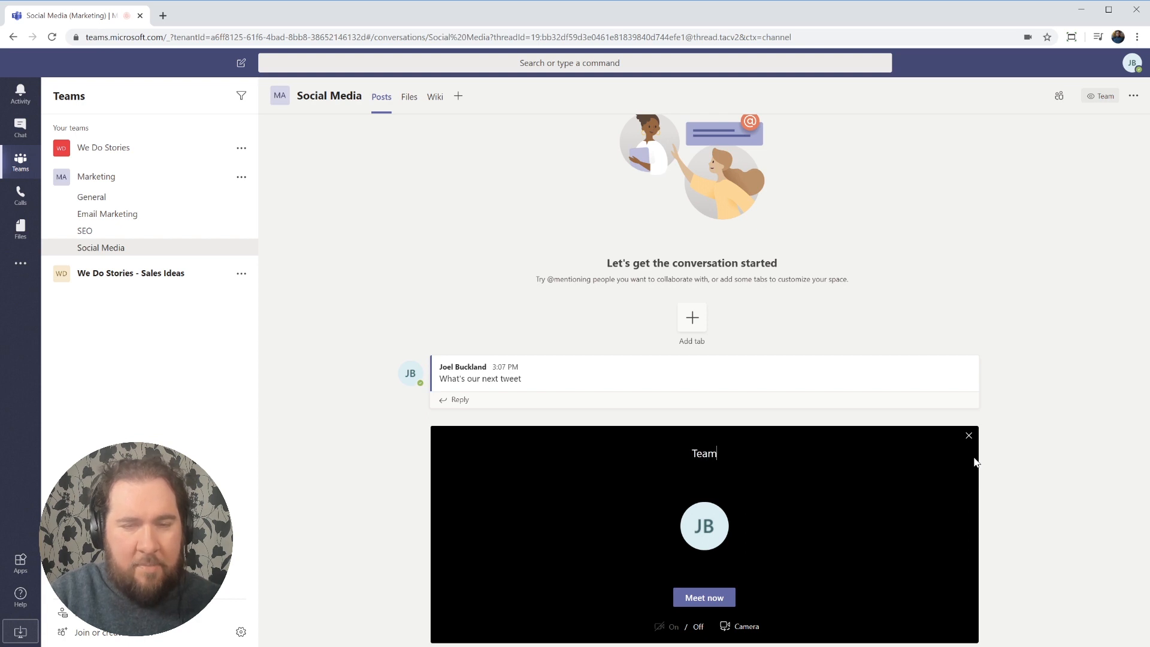
{"action": "type", "text": " Meeting"}
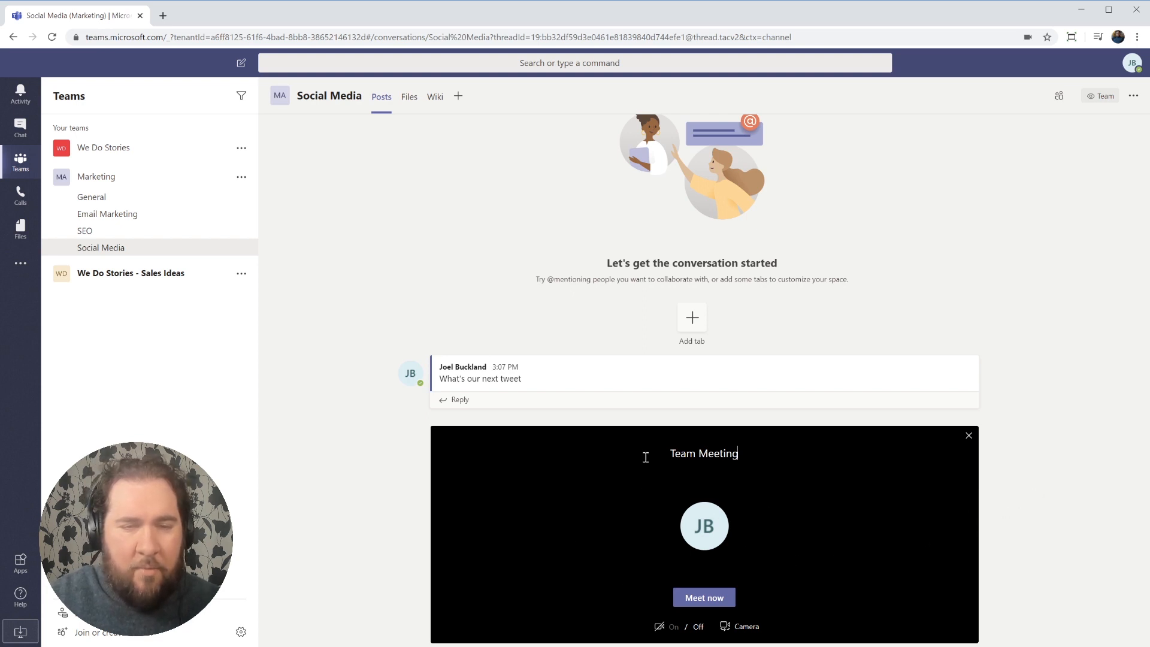
{"action": "left_click", "coordinate": [698, 599]}
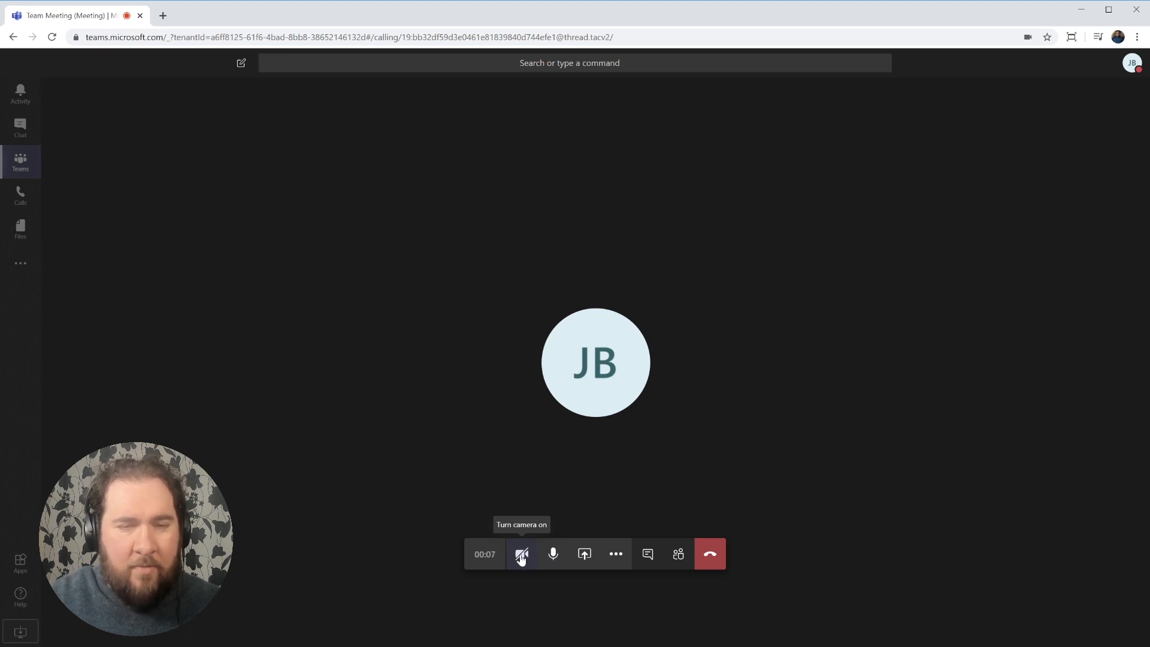
Share a blank Microsoft Whiteboard in the live meeting.
{"action": "left_click", "coordinate": [585, 555]}
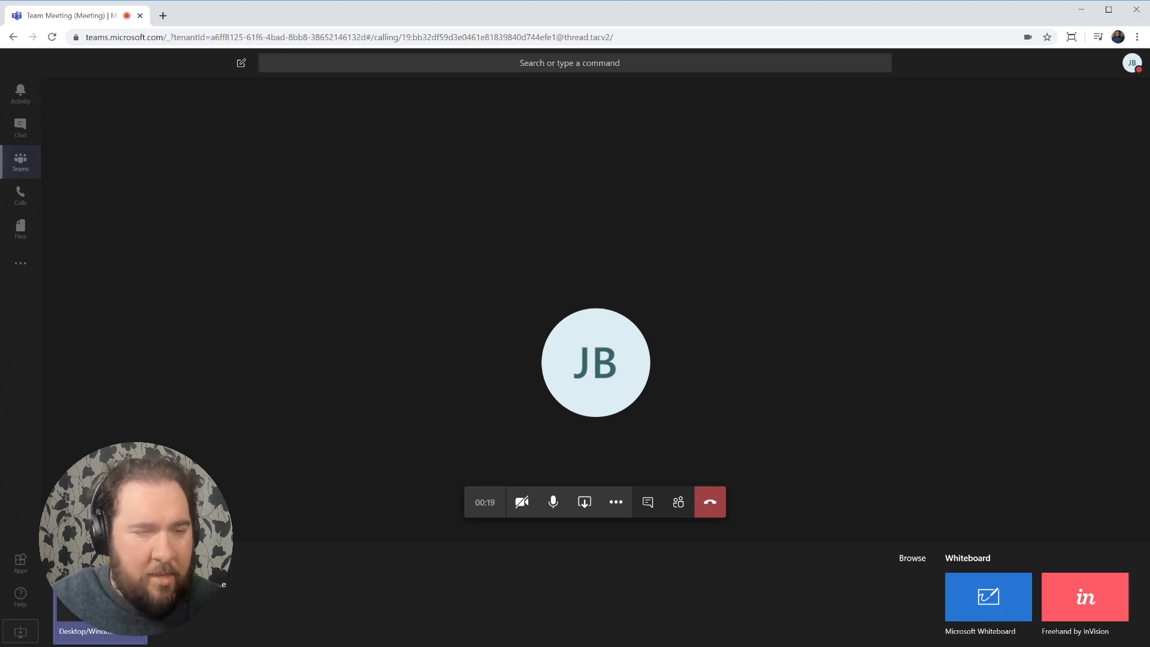
{"action": "left_click", "coordinate": [985, 610]}
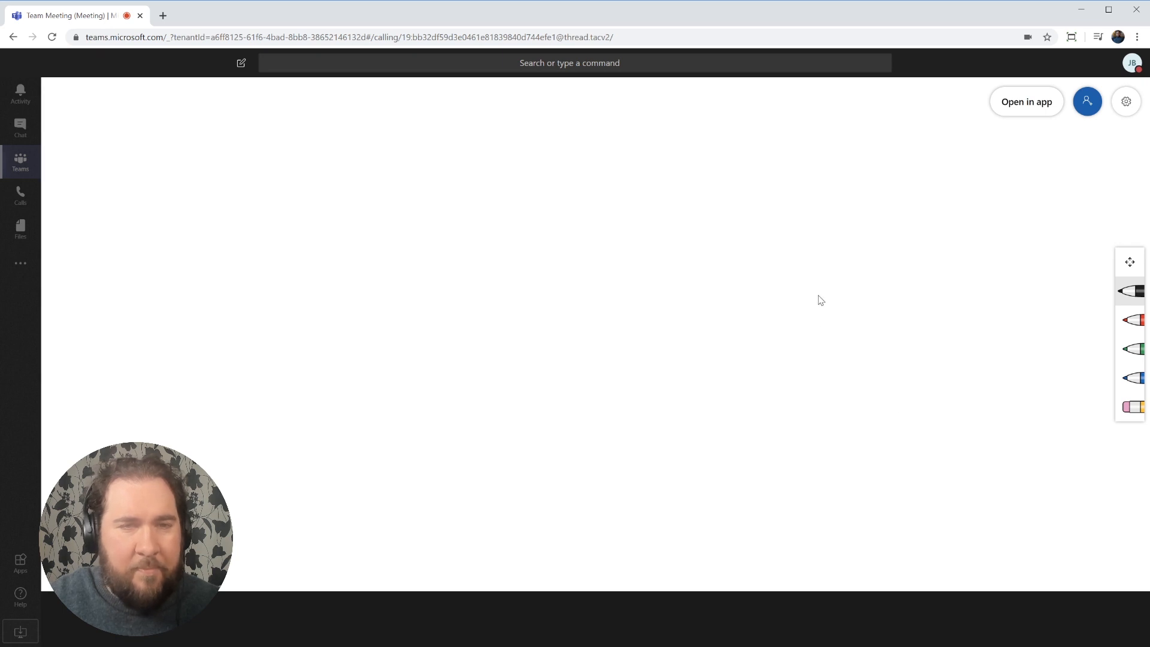
Handwrite 'Hi' on the whiteboard, then erase part of it with the eraser.
{"action": "left_click_drag", "start_coordinate": [373, 223], "coordinate": [376, 349]}
{"action": "left_click_drag", "start_coordinate": [374, 276], "coordinate": [400, 272]}
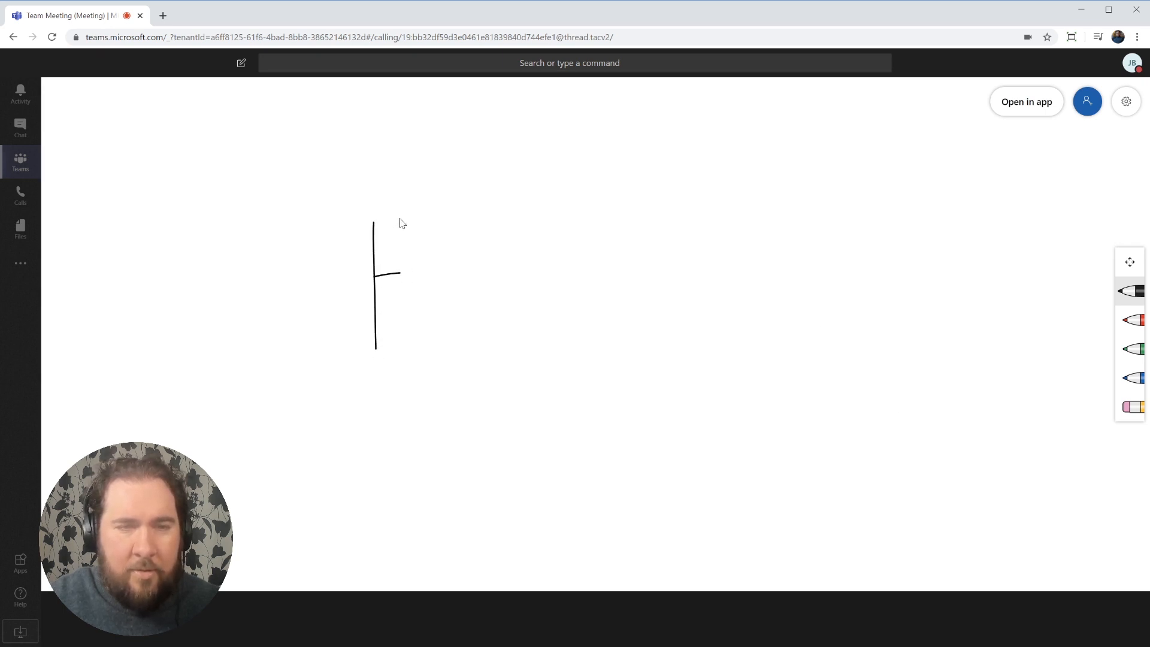
{"action": "left_click_drag", "start_coordinate": [400, 219], "coordinate": [400, 342]}
{"action": "left_click_drag", "start_coordinate": [431, 258], "coordinate": [435, 356]}
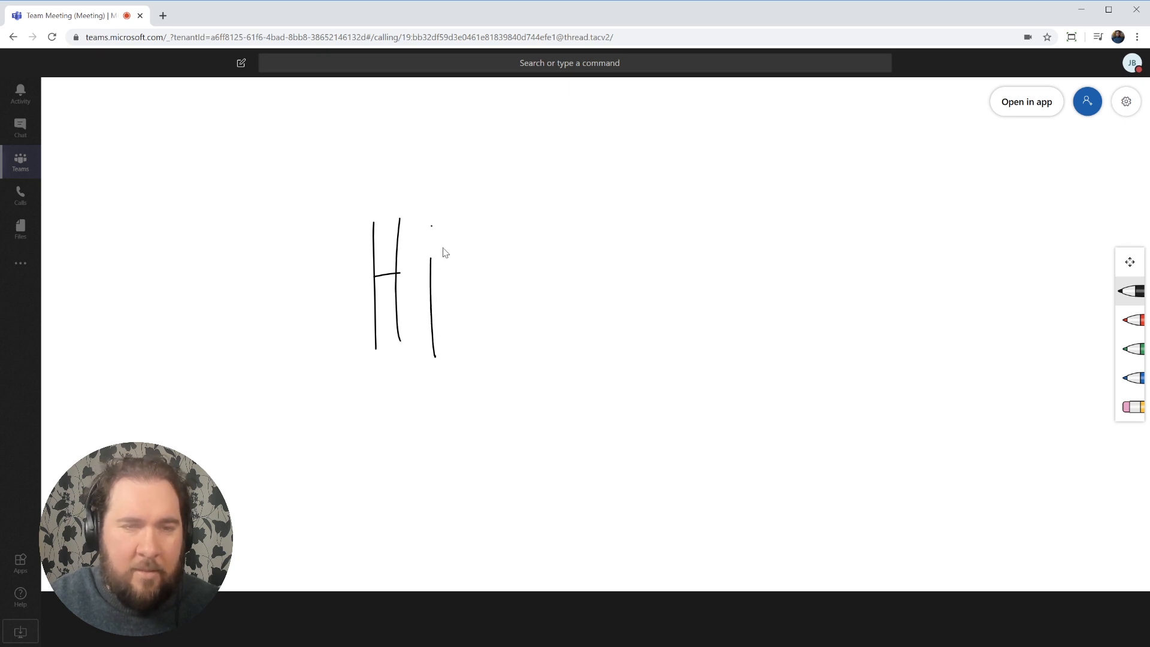
{"action": "mouse_move", "coordinate": [431, 225]}
{"action": "left_mouse_down"}
{"action": "mouse_move", "coordinate": [436, 240]}
{"action": "mouse_move", "coordinate": [433, 226]}
{"action": "left_mouse_up"}
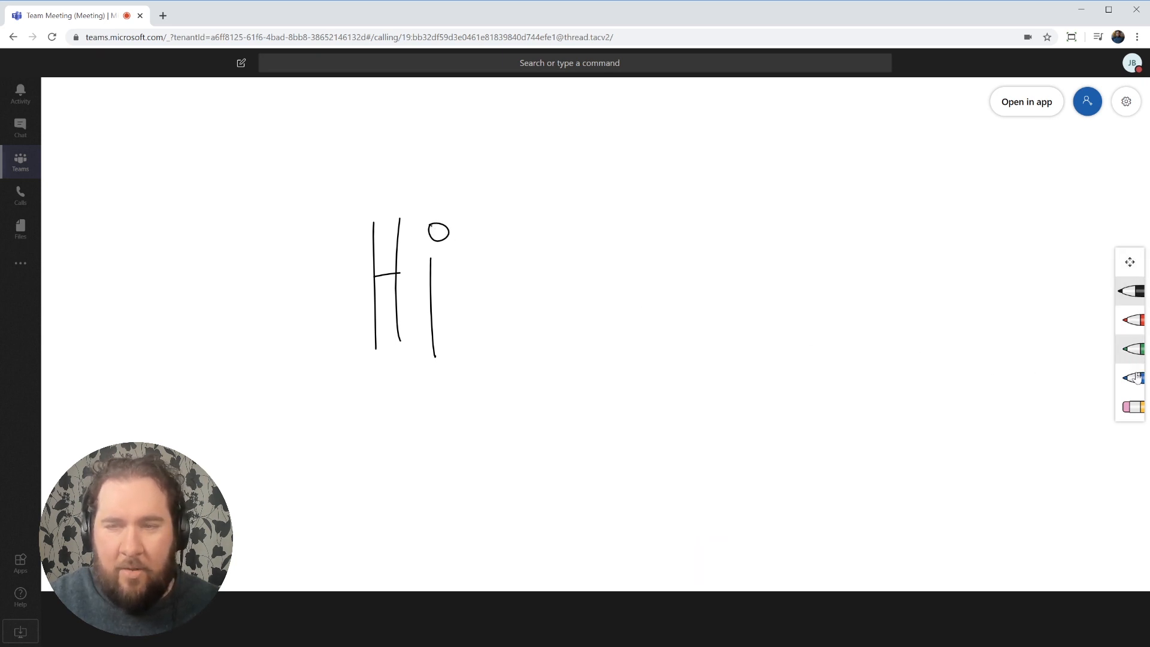
{"action": "left_click", "coordinate": [1130, 407]}
{"action": "mouse_move", "coordinate": [477, 360]}
{"action": "left_mouse_down"}
{"action": "mouse_move", "coordinate": [399, 360]}
{"action": "mouse_move", "coordinate": [347, 328]}
{"action": "mouse_move", "coordinate": [400, 264]}
{"action": "mouse_move", "coordinate": [434, 249]}
{"action": "left_mouse_up"}
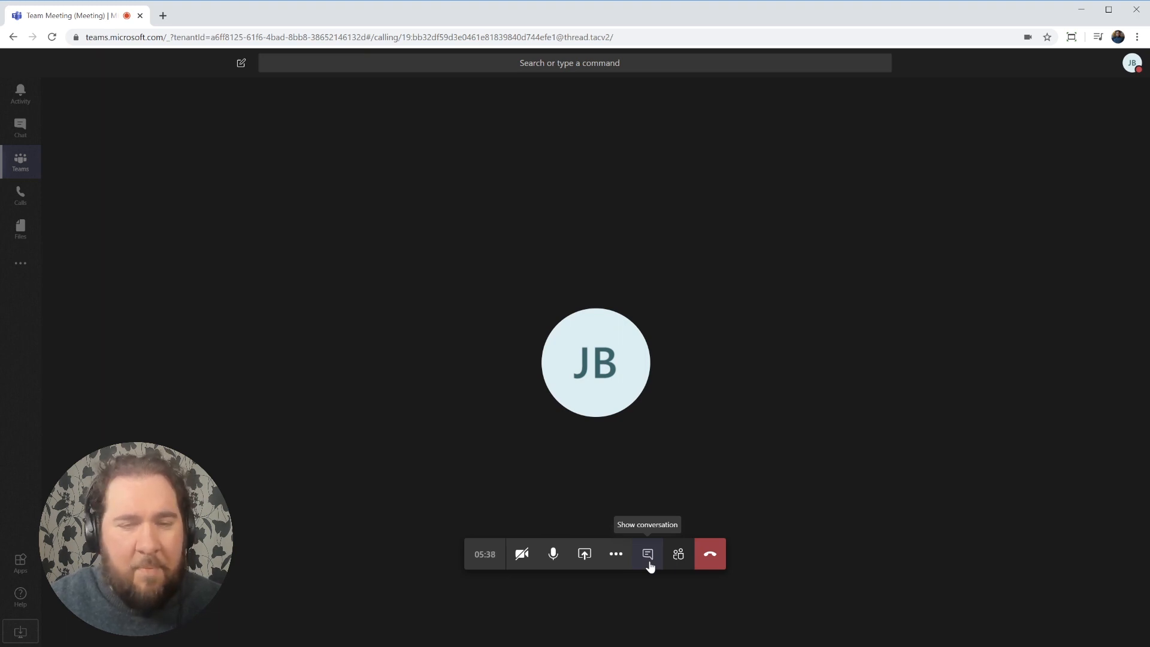
Send 'meeting going on' in the meeting chat.
{"action": "left_click", "coordinate": [647, 554]}
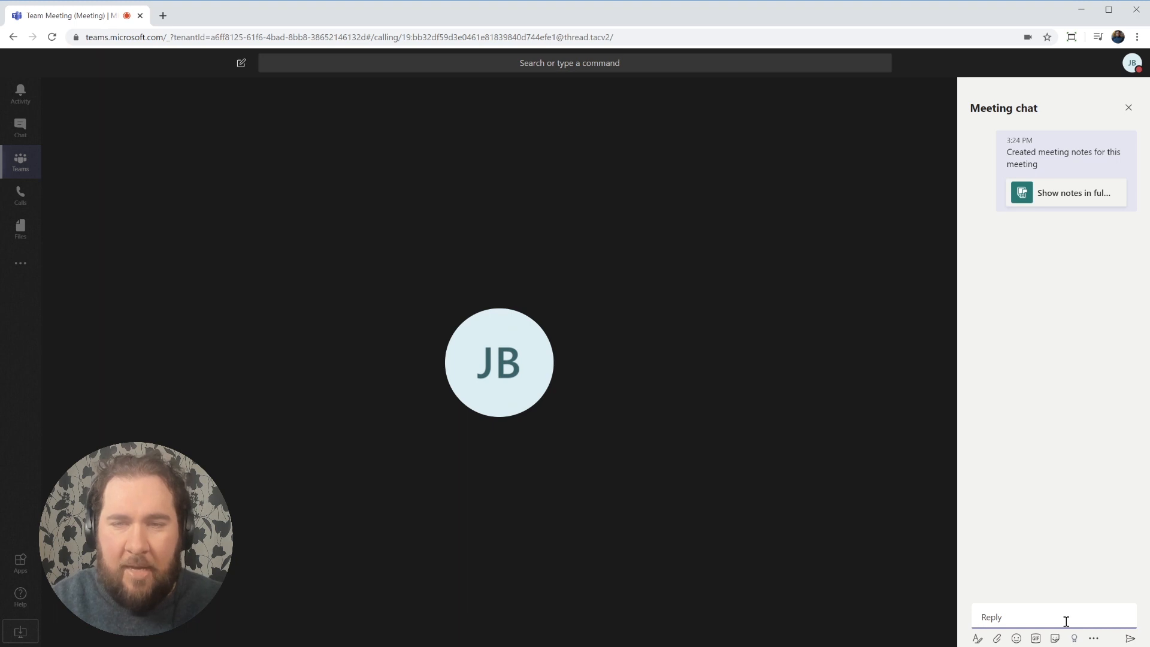
{"action": "type", "text": "m"}
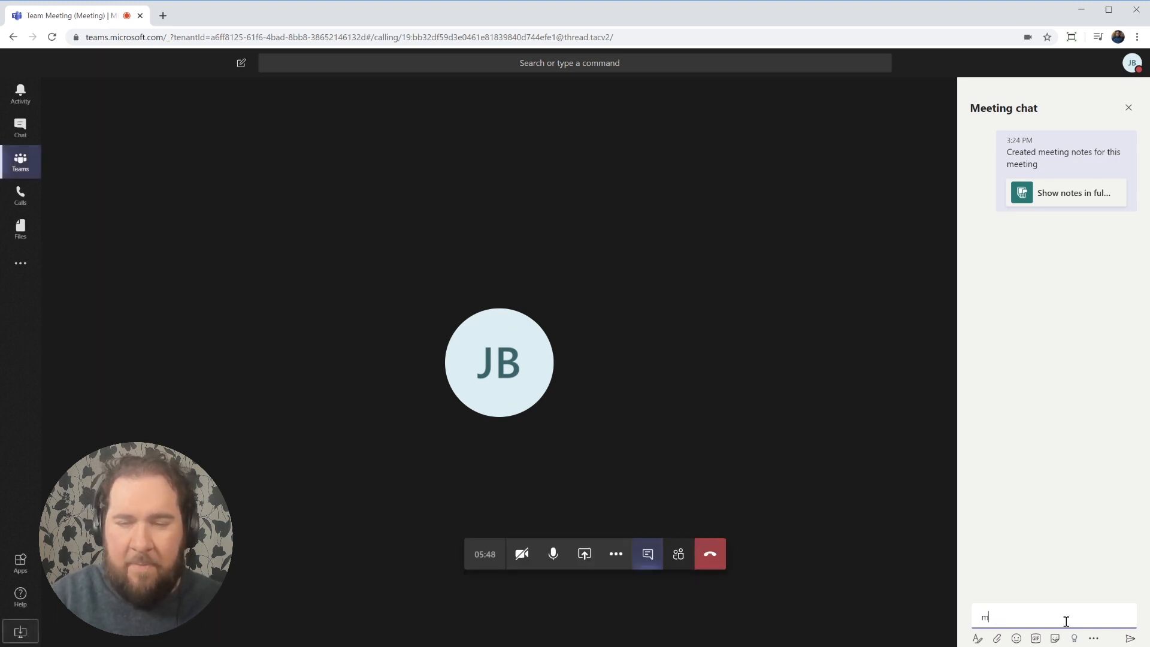
{"action": "type", "text": "eeting"}
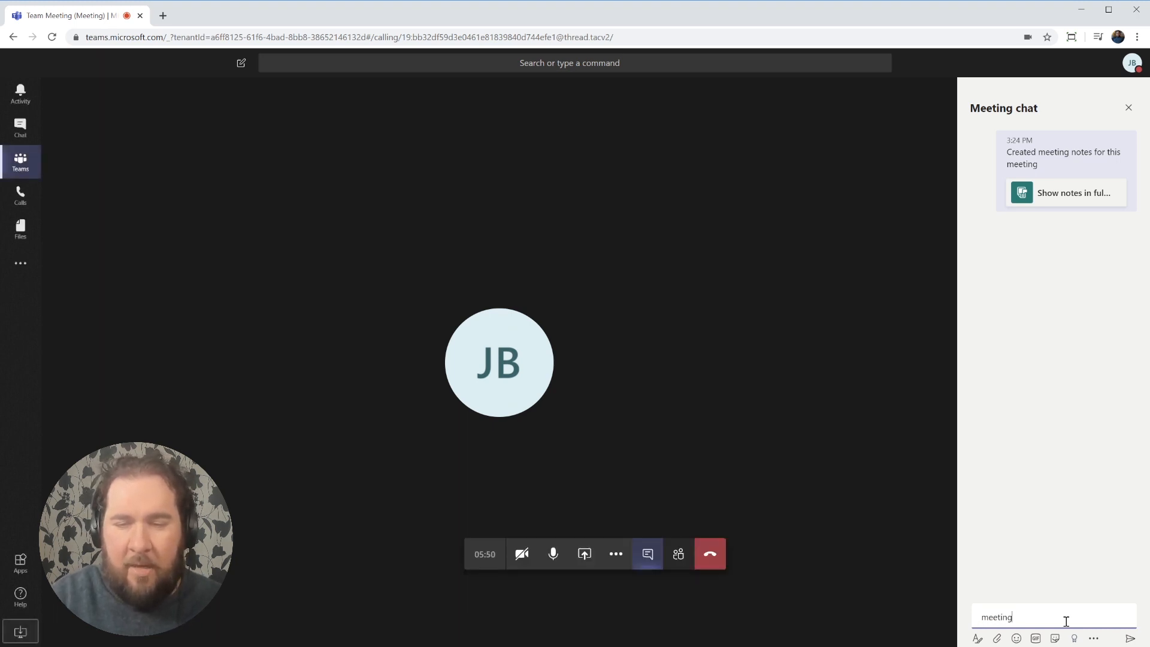
{"action": "type", "text": " going on"}
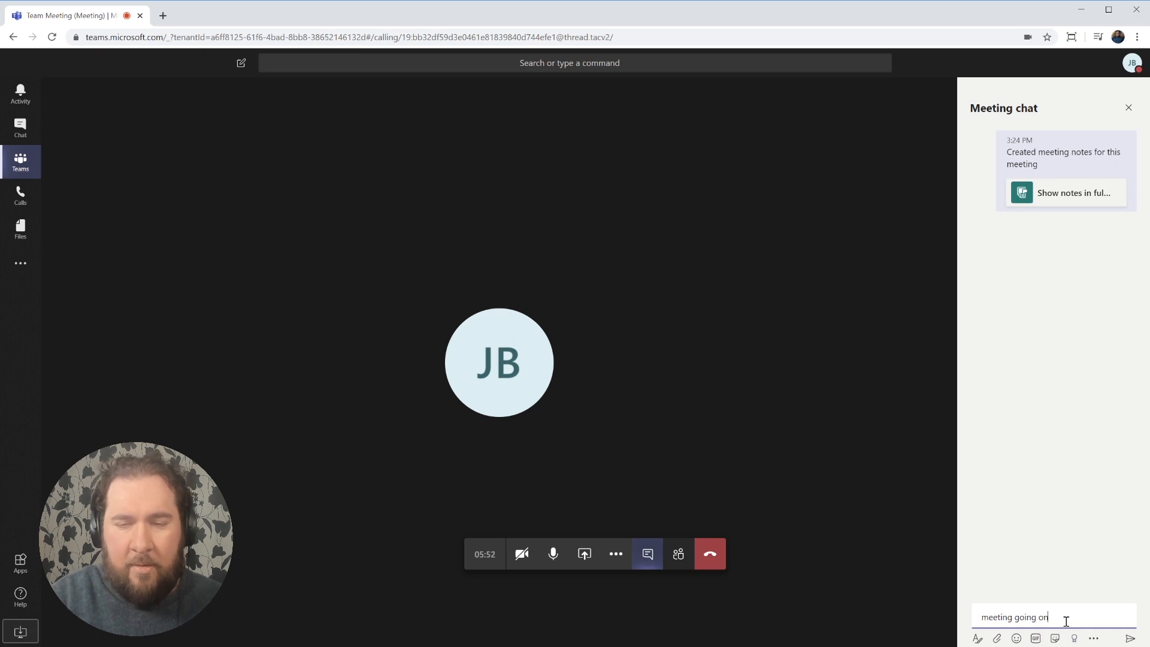
{"action": "key", "text": "Return"}
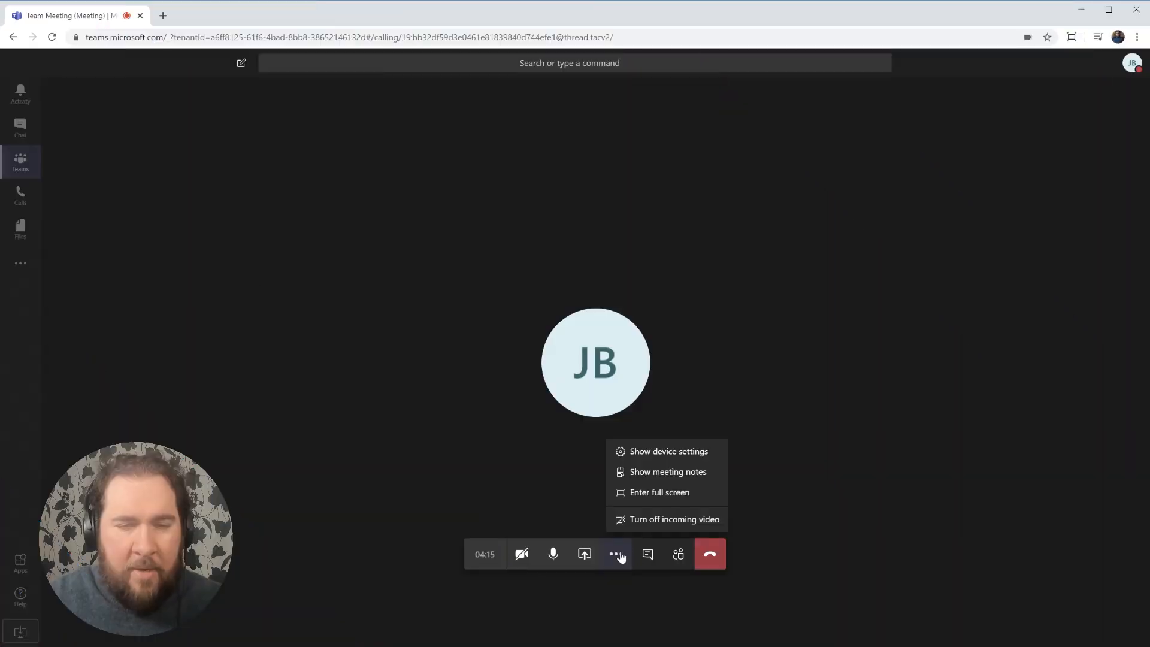
Retitle the meeting notes 'Social Plan - April' and add the line 'Demo agreed to do all tweet'.
{"action": "left_click", "coordinate": [654, 482]}
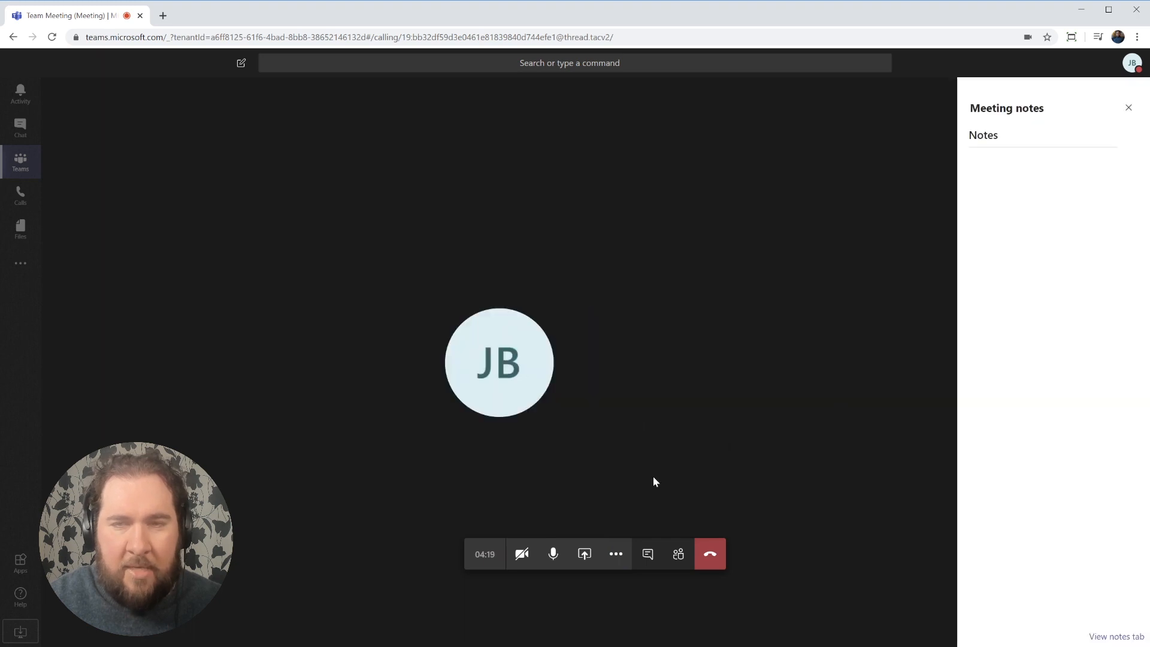
{"action": "left_click", "coordinate": [1000, 140]}
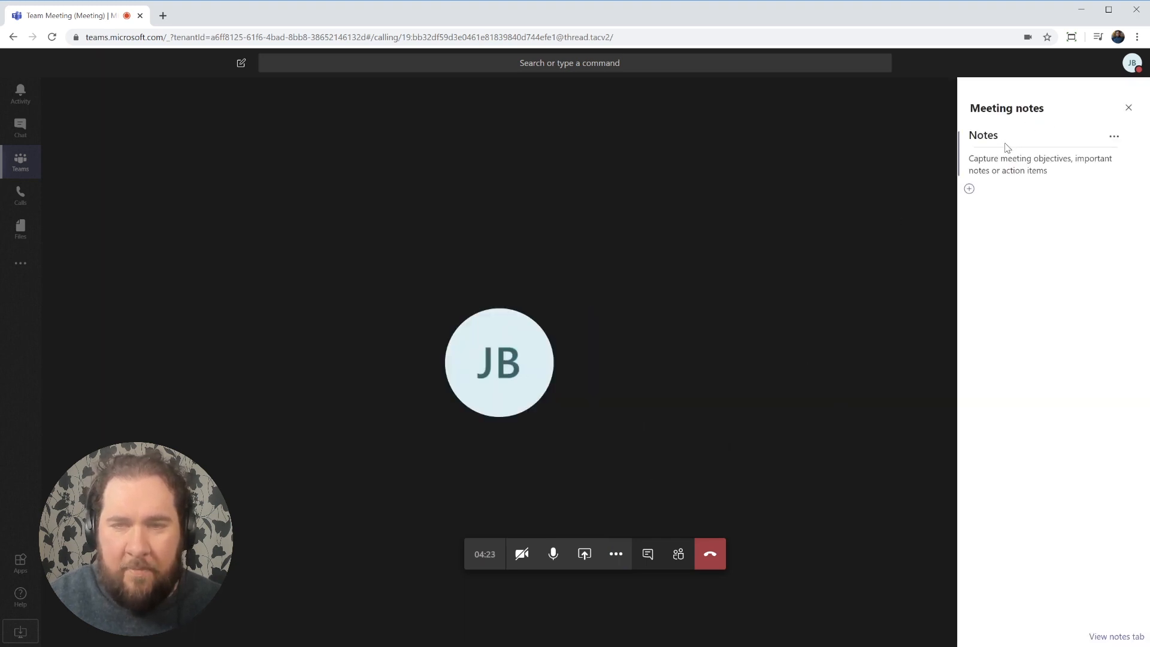
{"action": "left_click_drag", "start_coordinate": [1000, 135], "coordinate": [971, 136]}
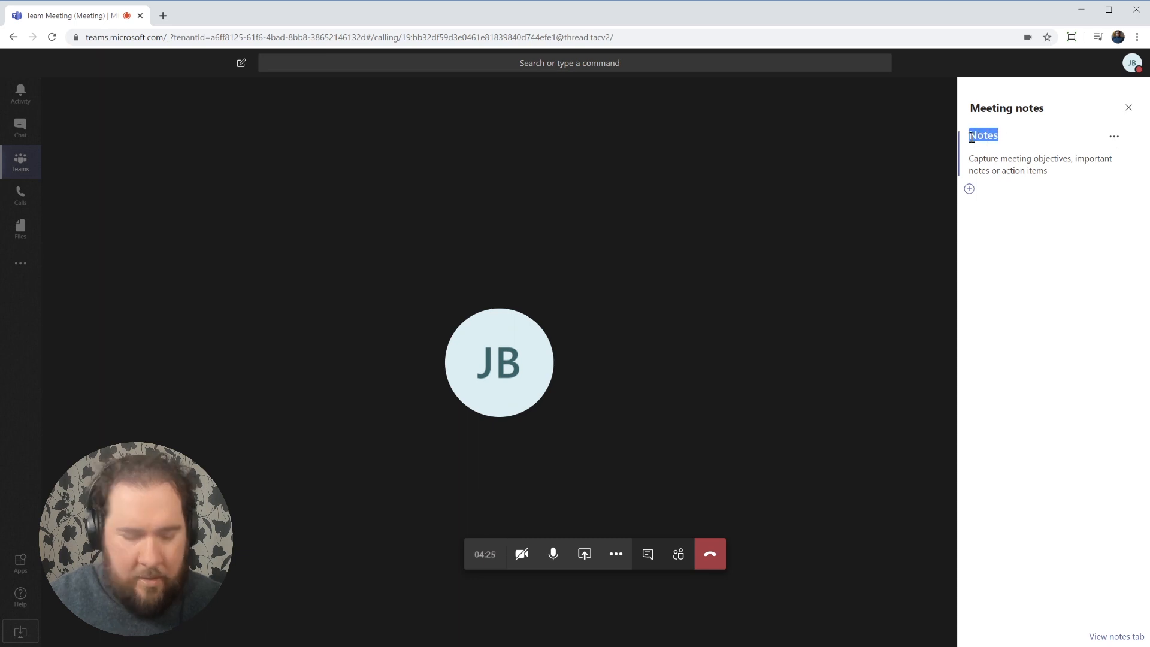
{"action": "type", "text": "S"}
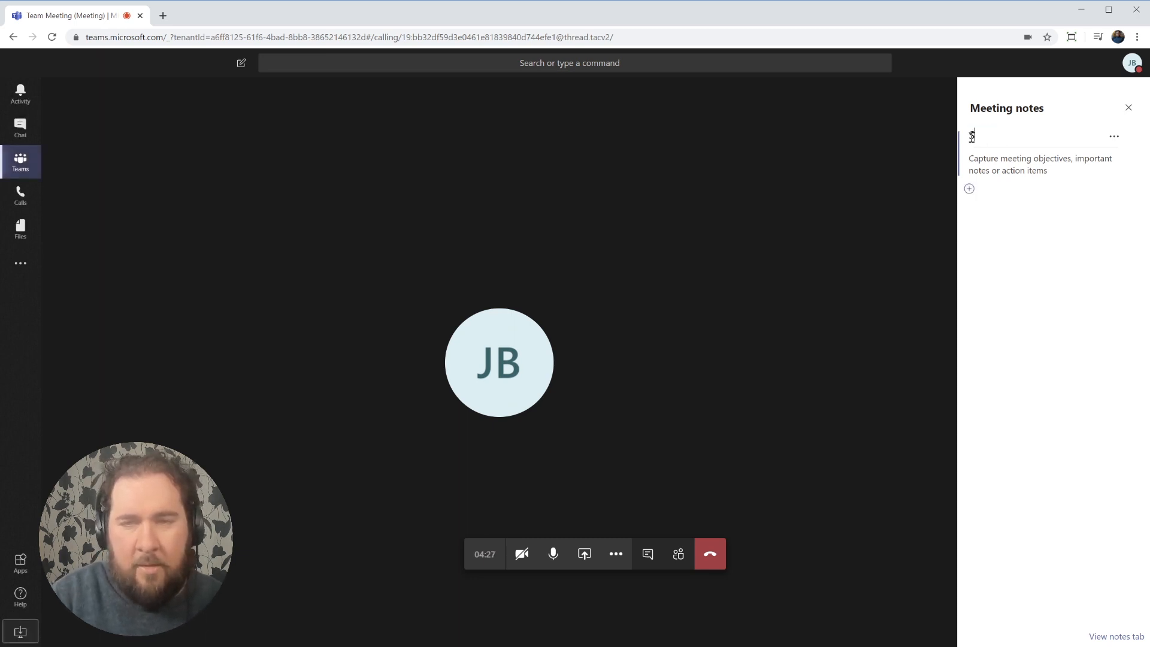
{"action": "type", "text": "ocial Pla"}
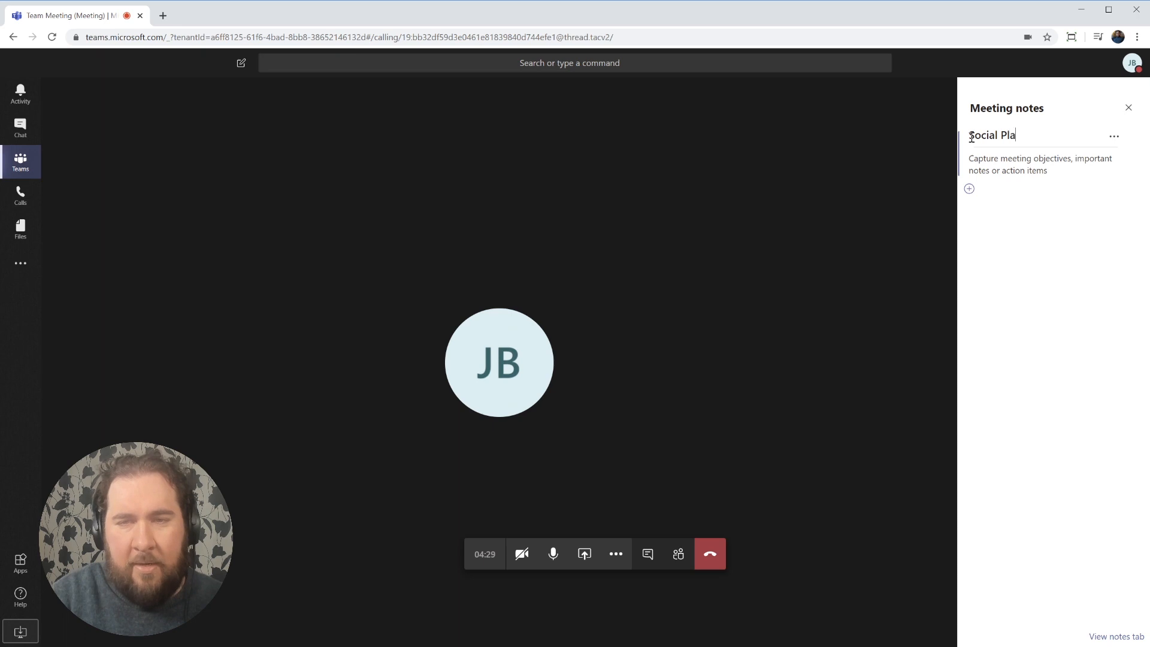
{"action": "type", "text": "n - April"}
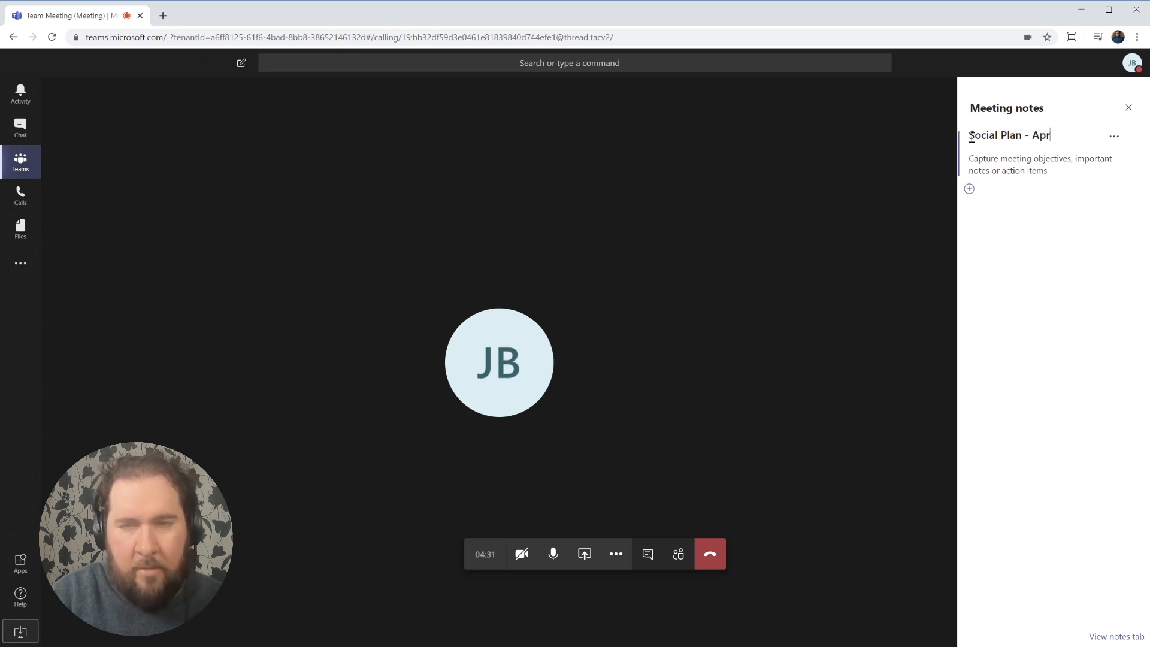
{"action": "left_click", "coordinate": [1056, 172]}
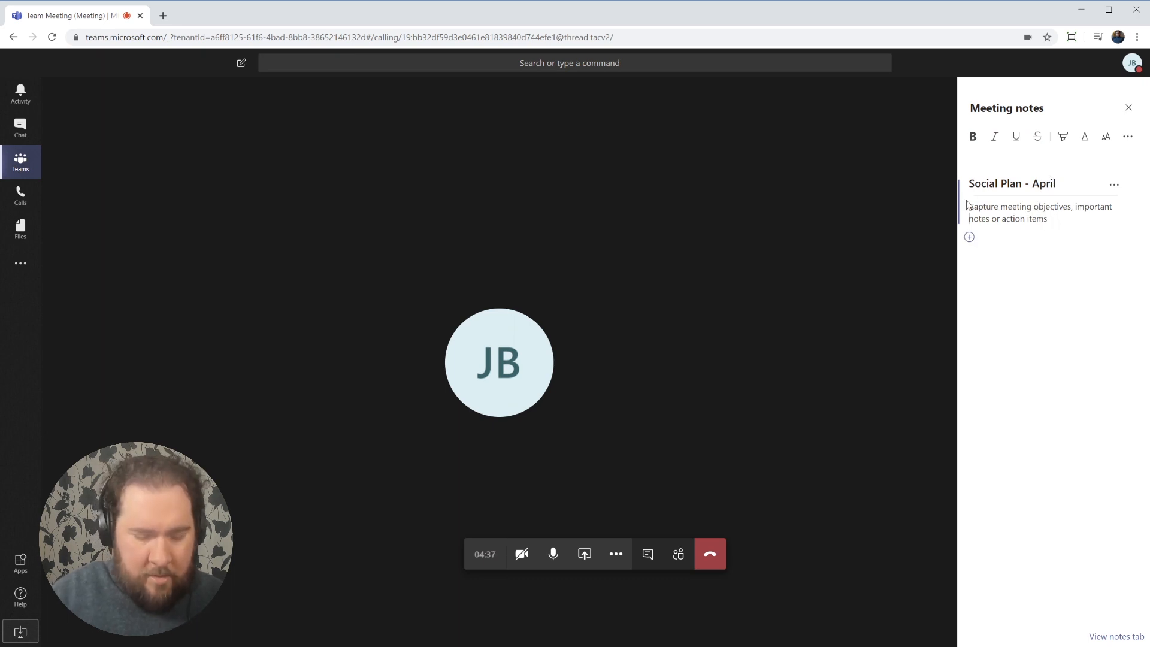
{"action": "type", "text": "Demo ag"}
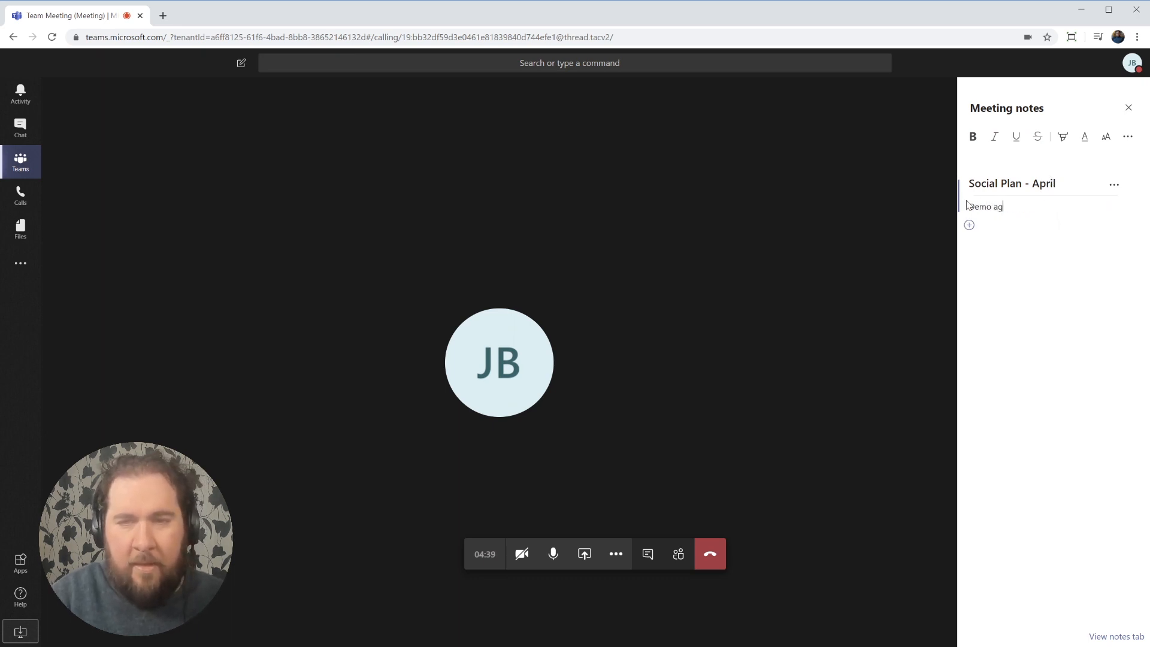
{"action": "type", "text": "reed to do"}
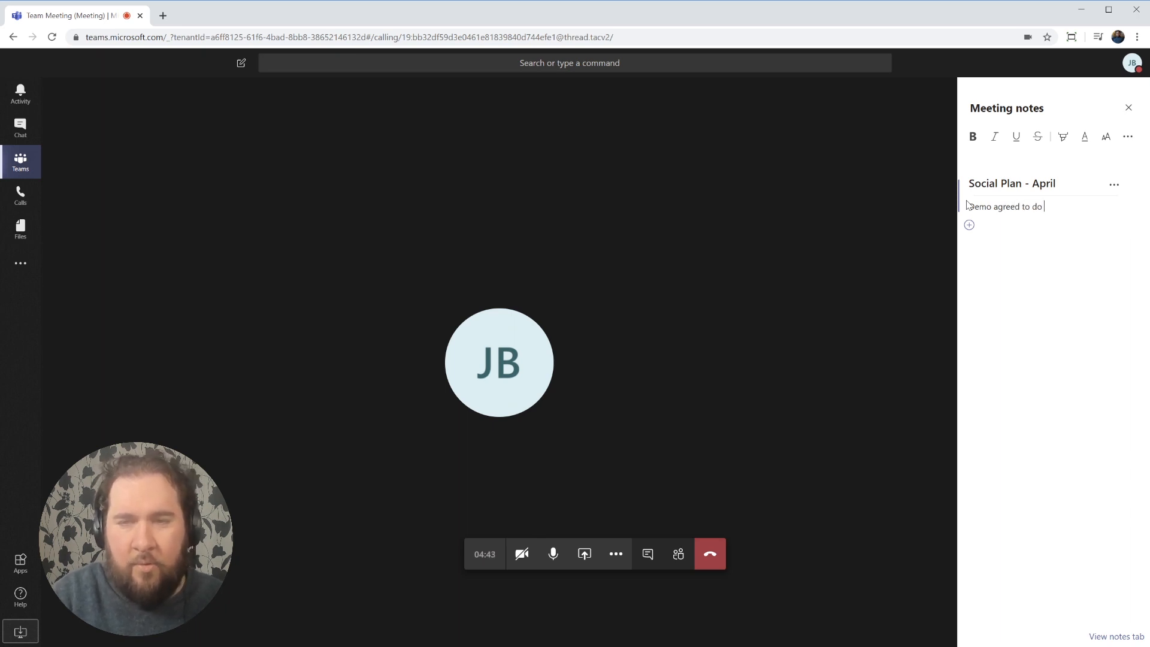
{"action": "type", "text": " all tw"}
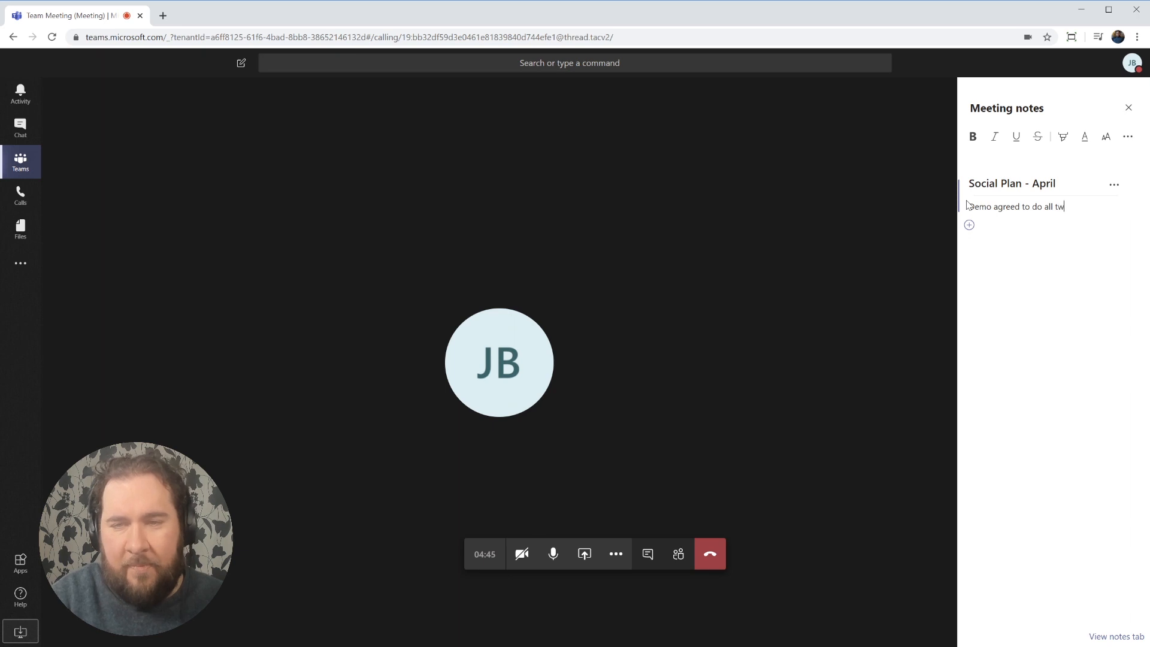
{"action": "type", "text": "eet"}
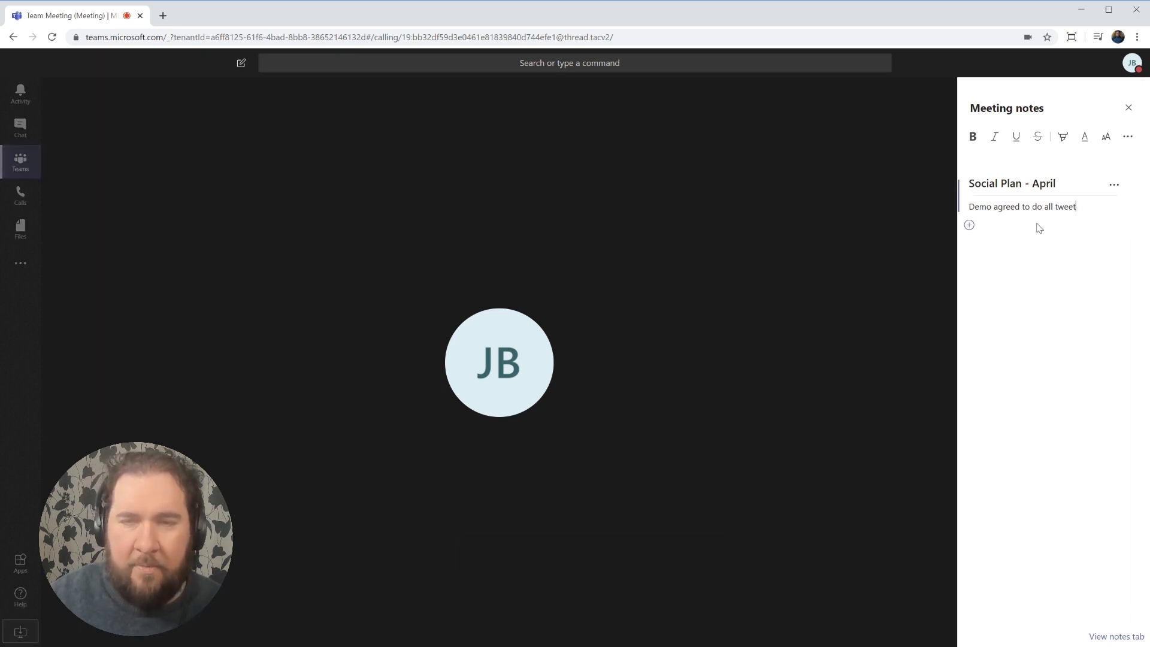
{"action": "key", "text": "Return"}
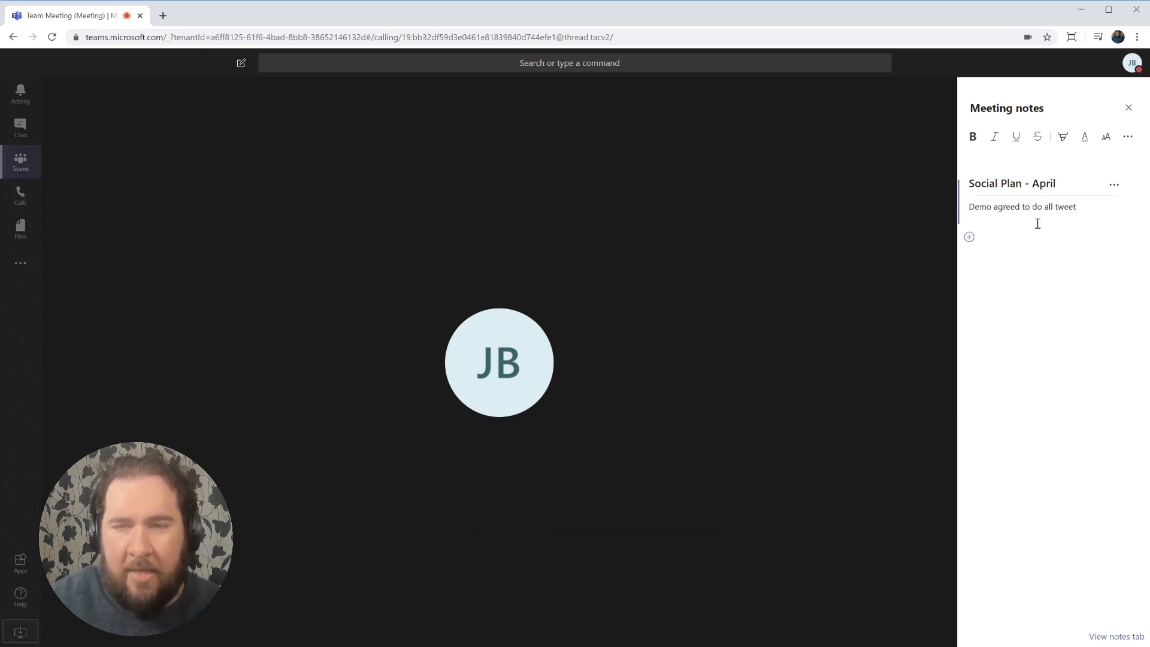
View the saved notes in Meeting Notes, then return to the full call and show participants.
{"action": "left_click", "coordinate": [1104, 638]}
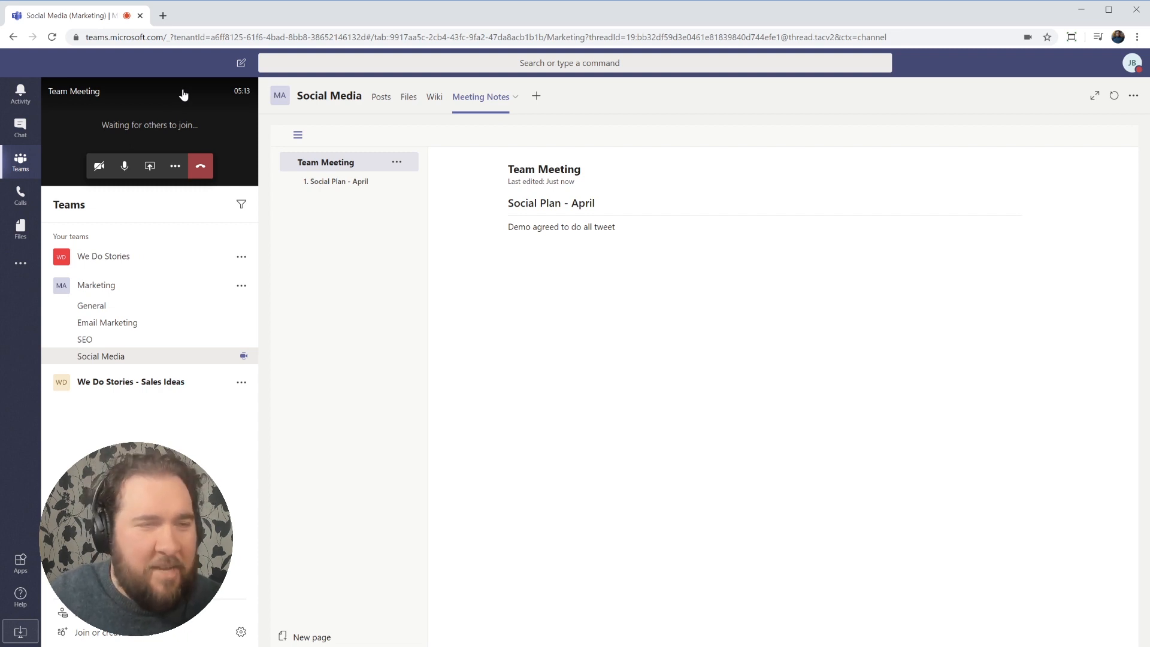
{"action": "left_click", "coordinate": [179, 174]}
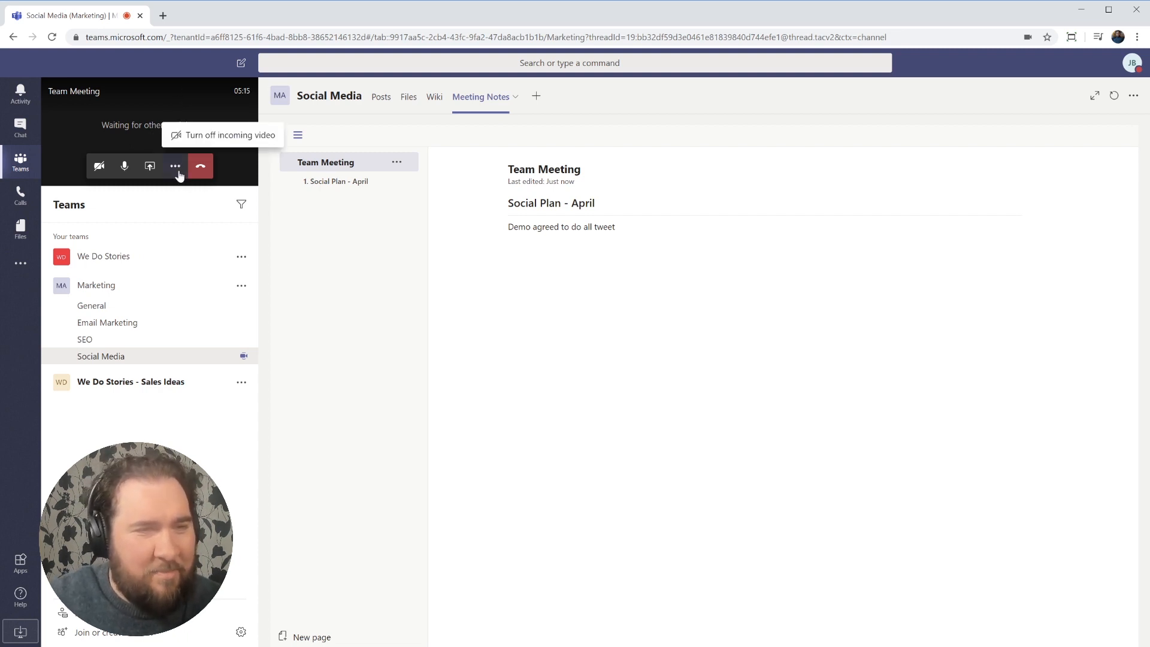
{"action": "left_click", "coordinate": [190, 120]}
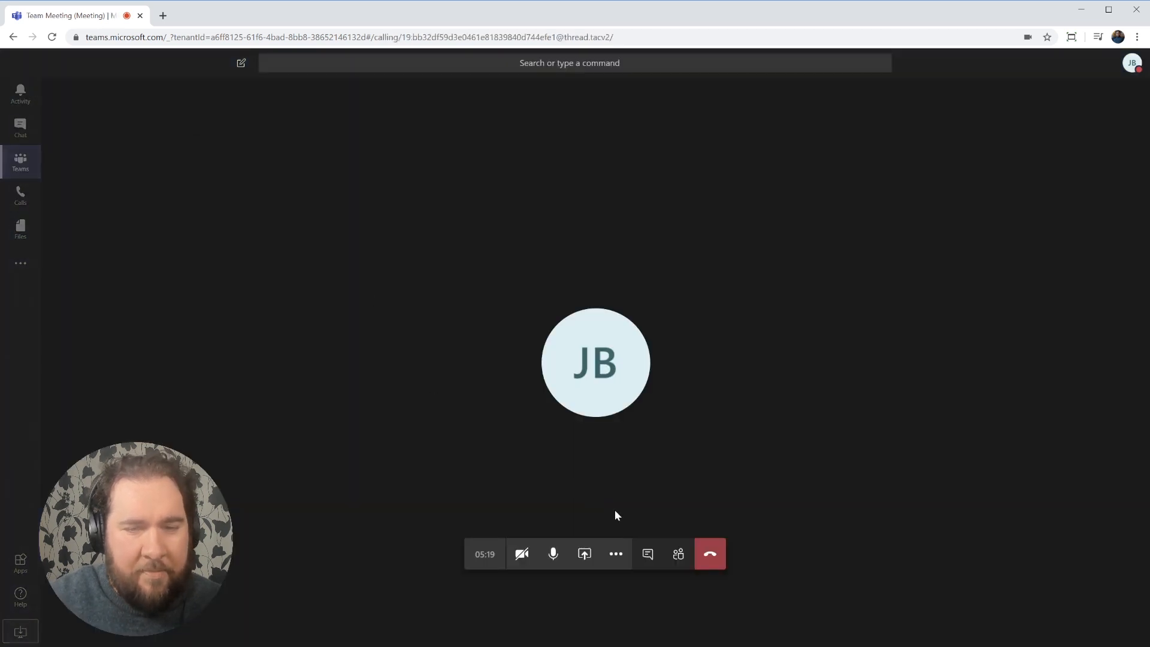
{"action": "left_click", "coordinate": [678, 553]}
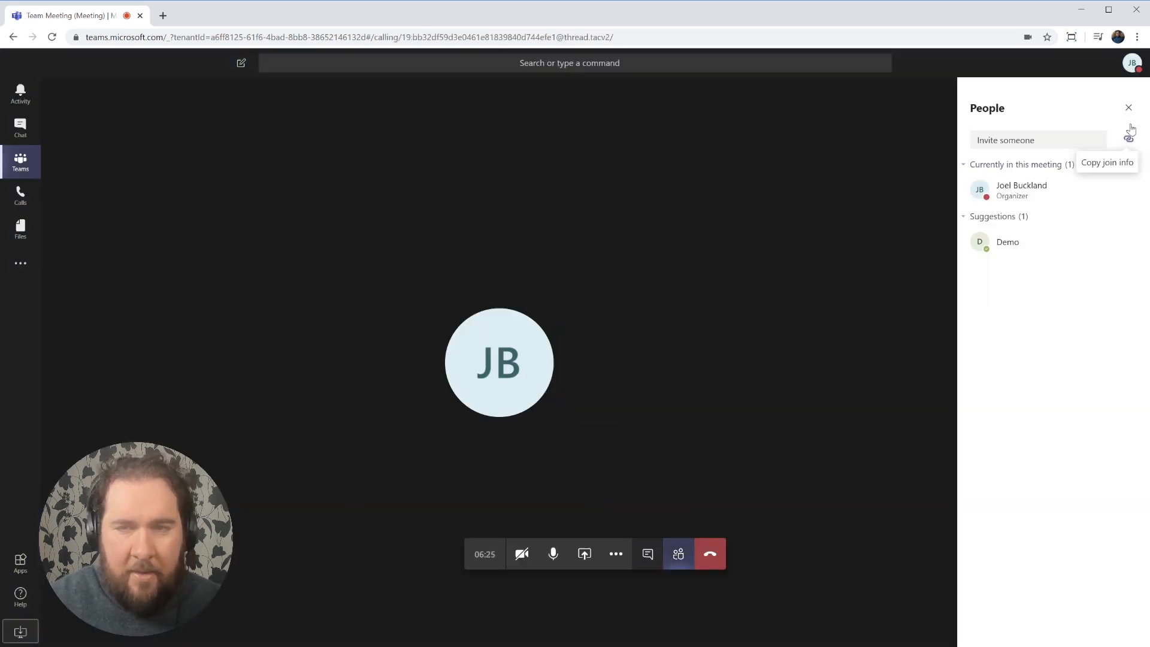
Hang up the meeting, go to Calls, and cancel Add speed dial without adding anyone.
{"action": "left_click", "coordinate": [711, 566]}
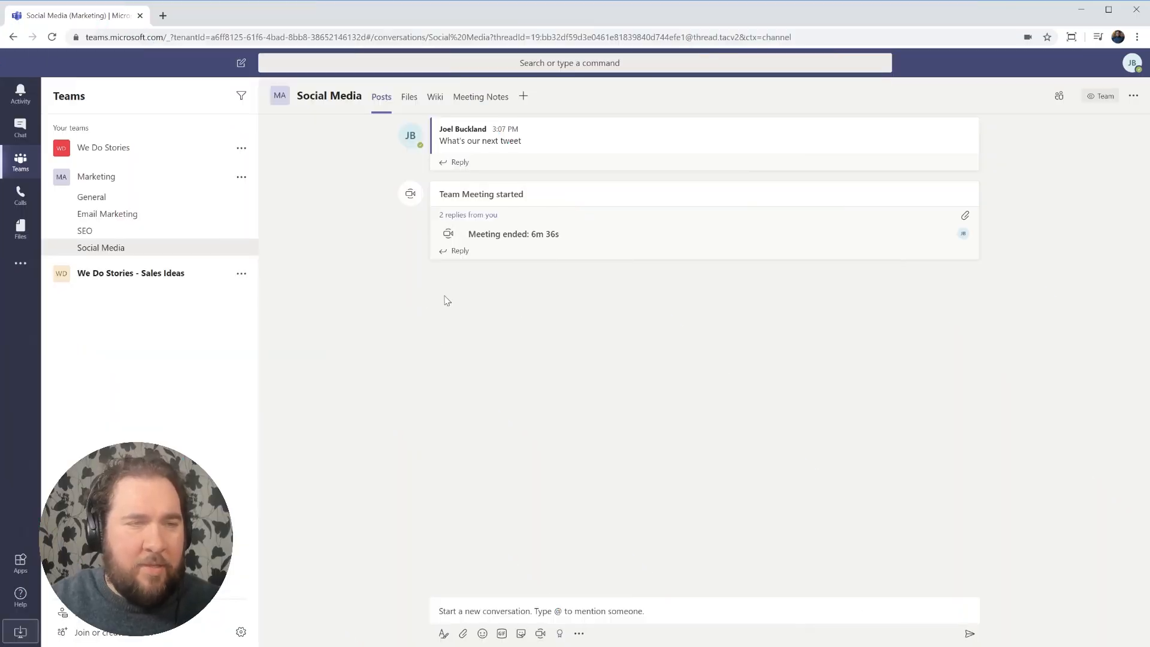
{"action": "left_click", "coordinate": [20, 199]}
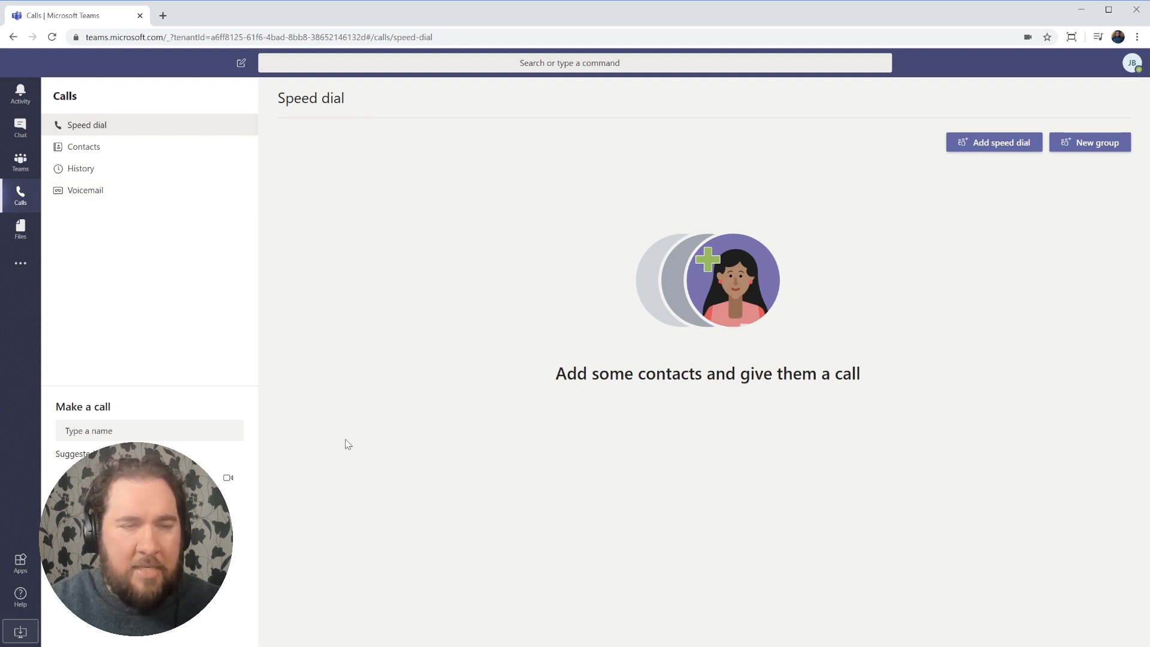
{"action": "left_click", "coordinate": [978, 145]}
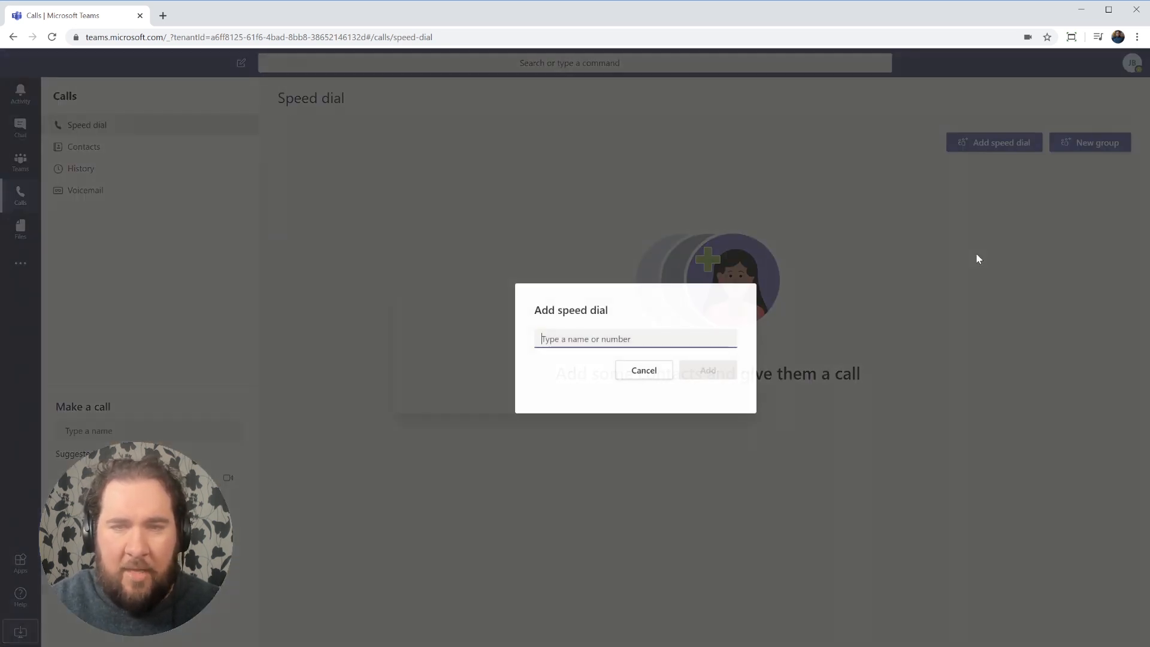
{"action": "left_click", "coordinate": [642, 376]}
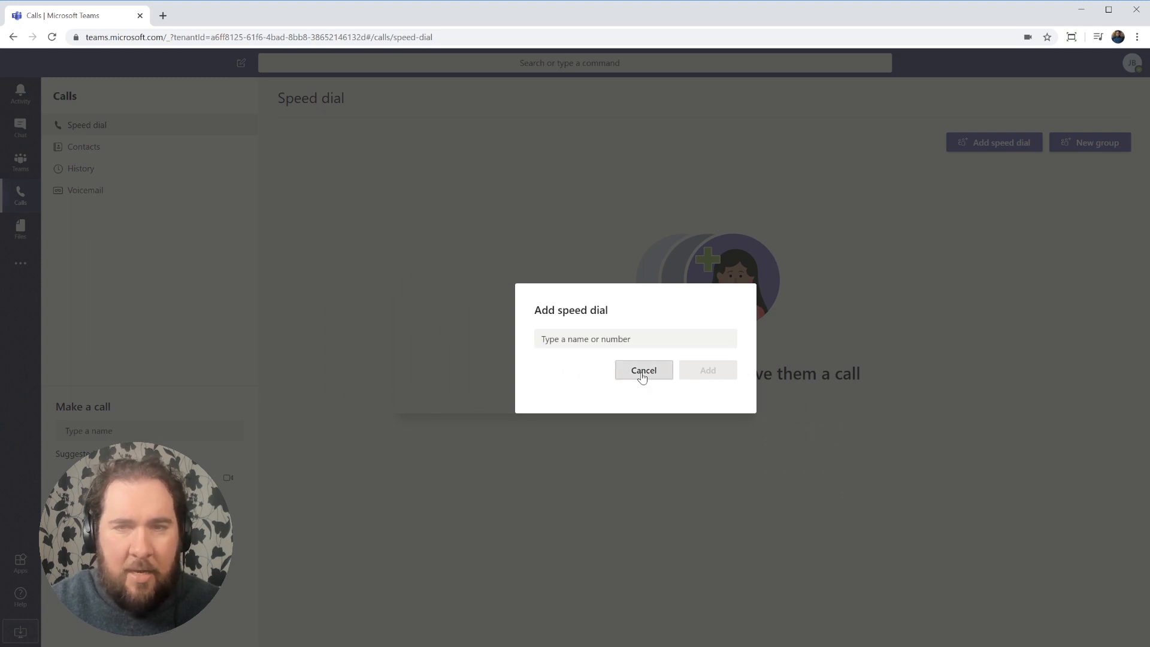